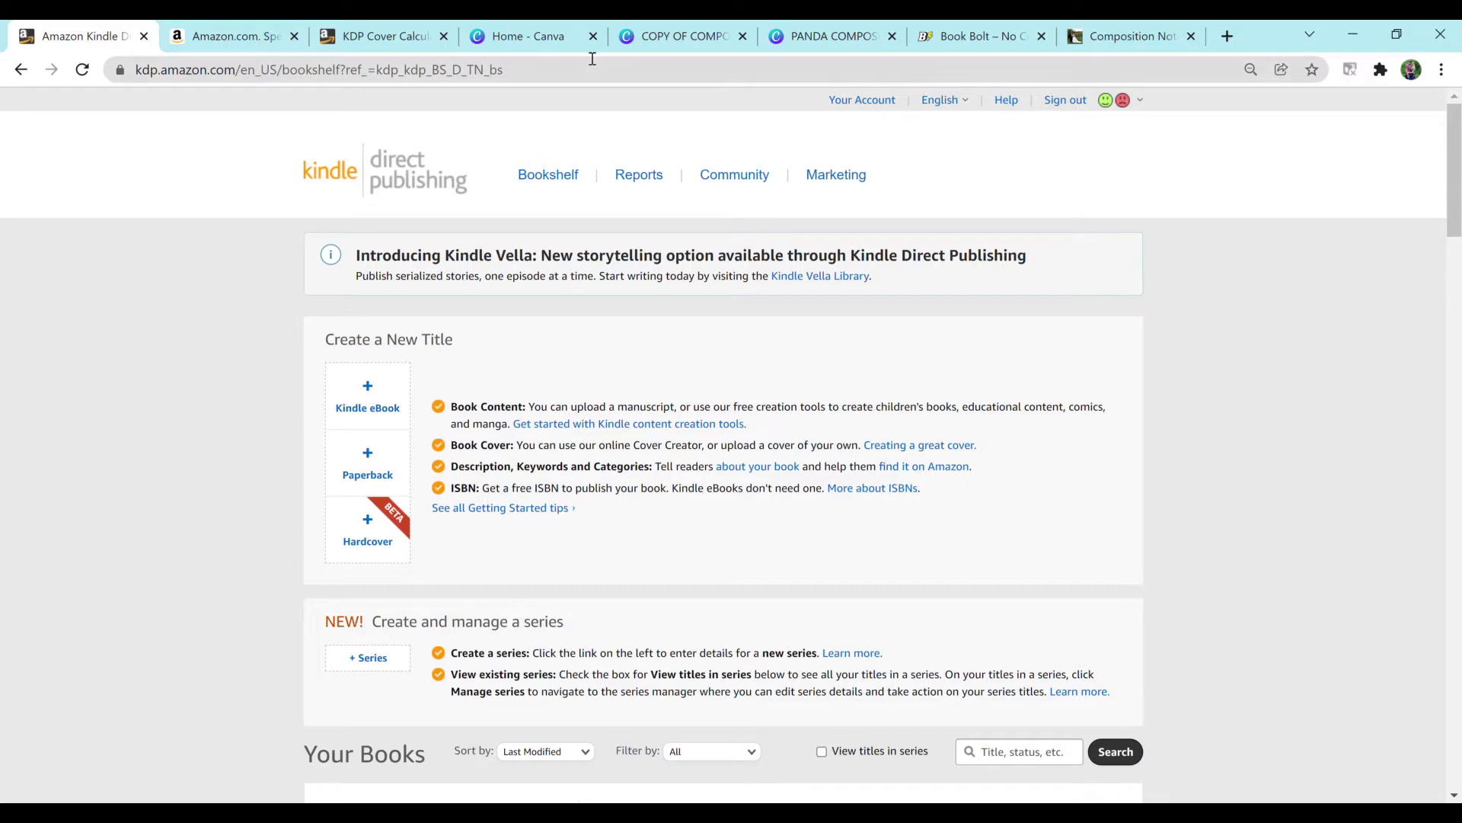
Step: Switch from the KDP Bookshelf tab to the Amazon.com homepage tab
key(ctrl+Tab)
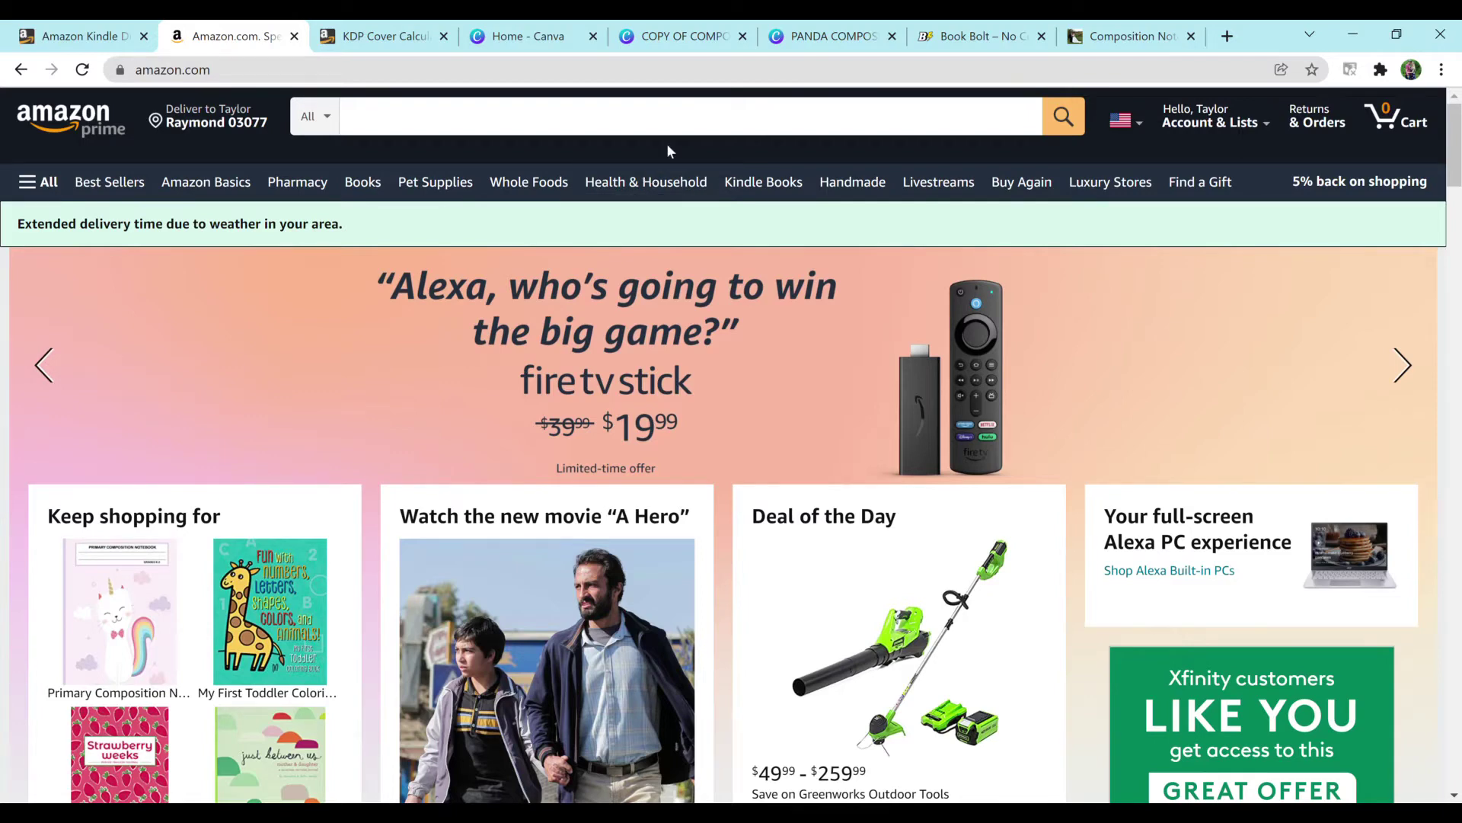
Step: Search Amazon for 'panda composition notebook', then narrow the search to wide ruled notebooks
click(726, 115)
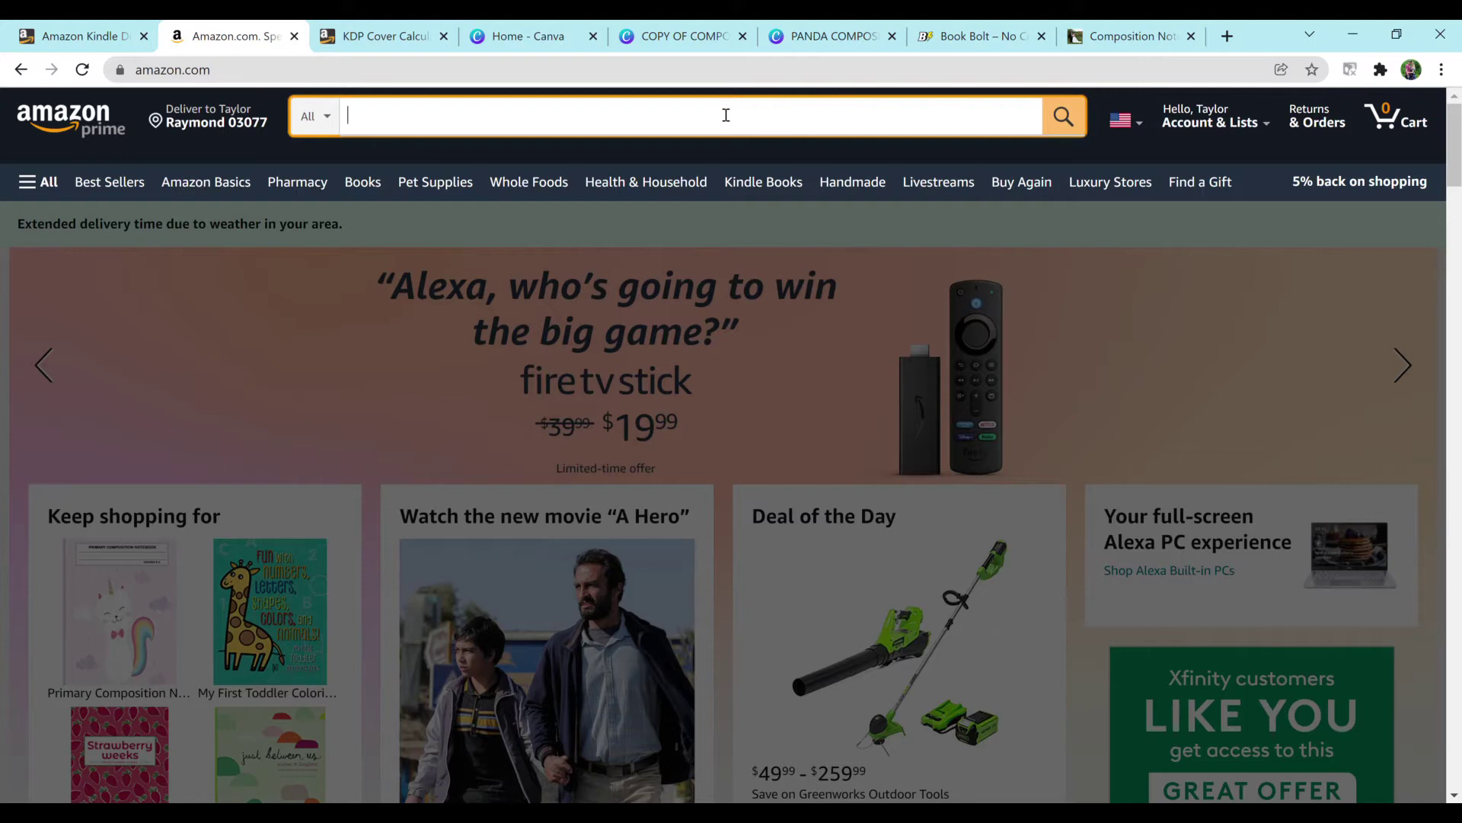
text(PANDA COMP)
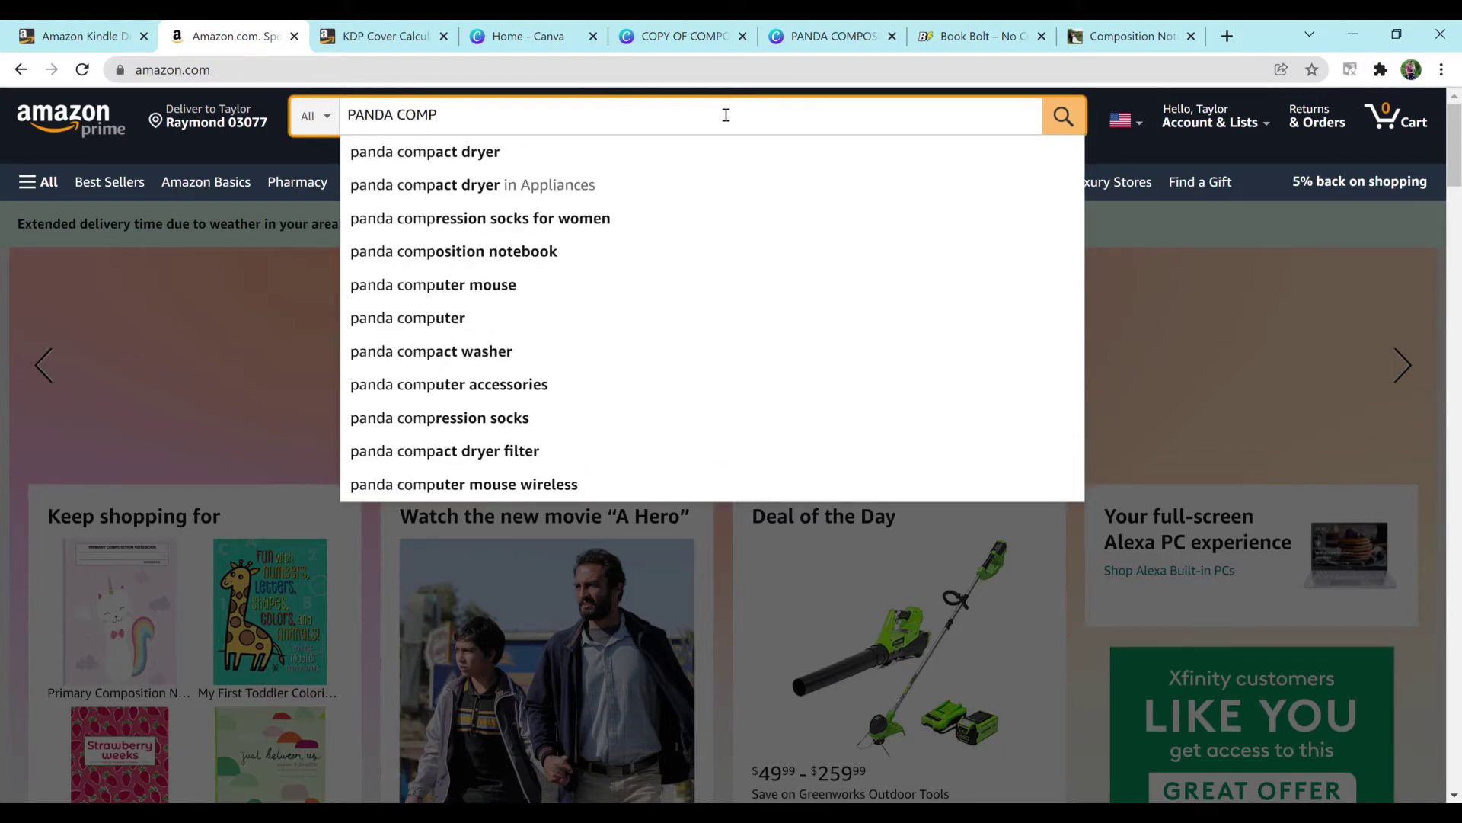
text(OSI)
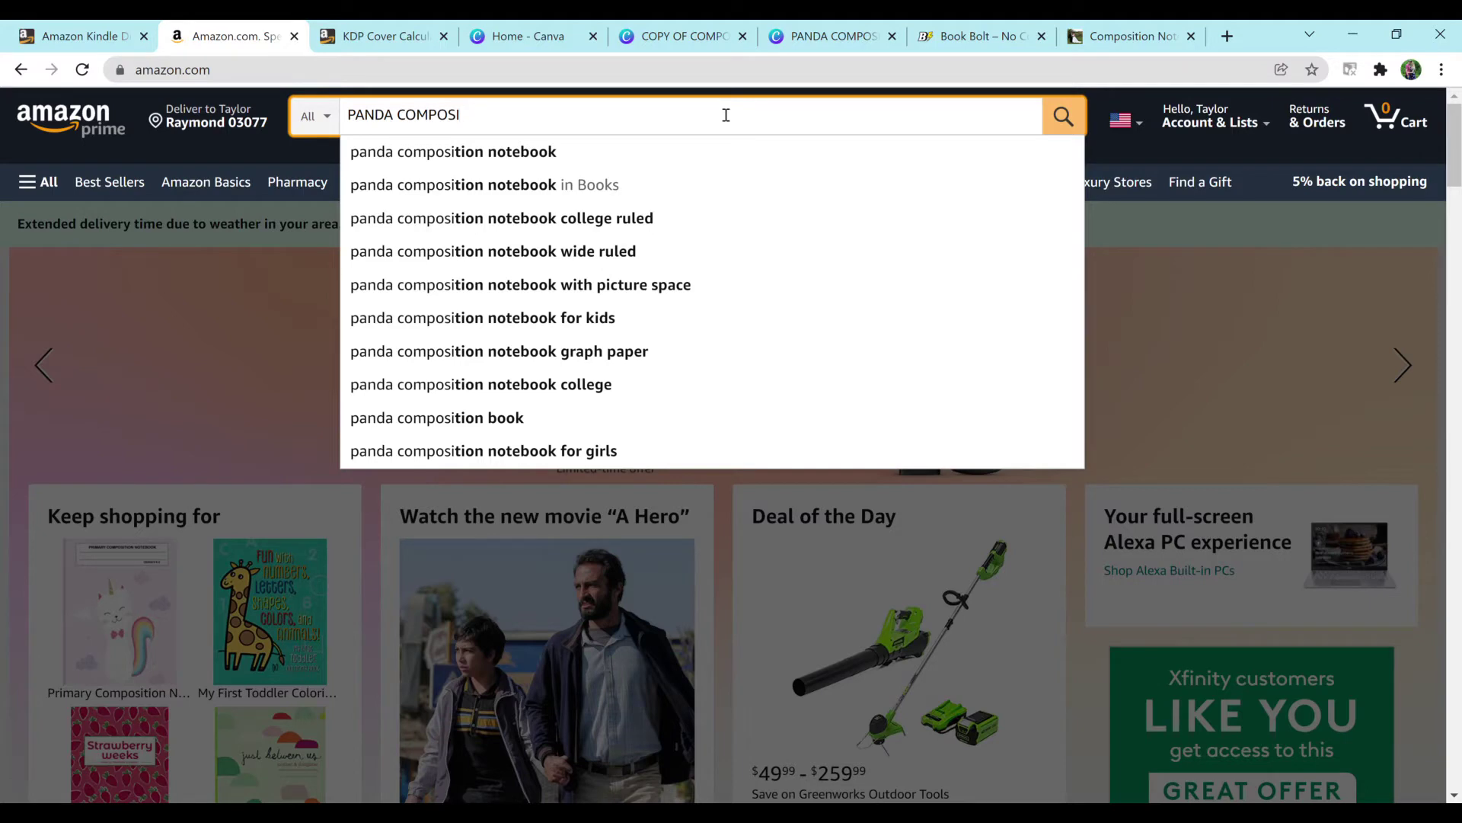
click(706, 151)
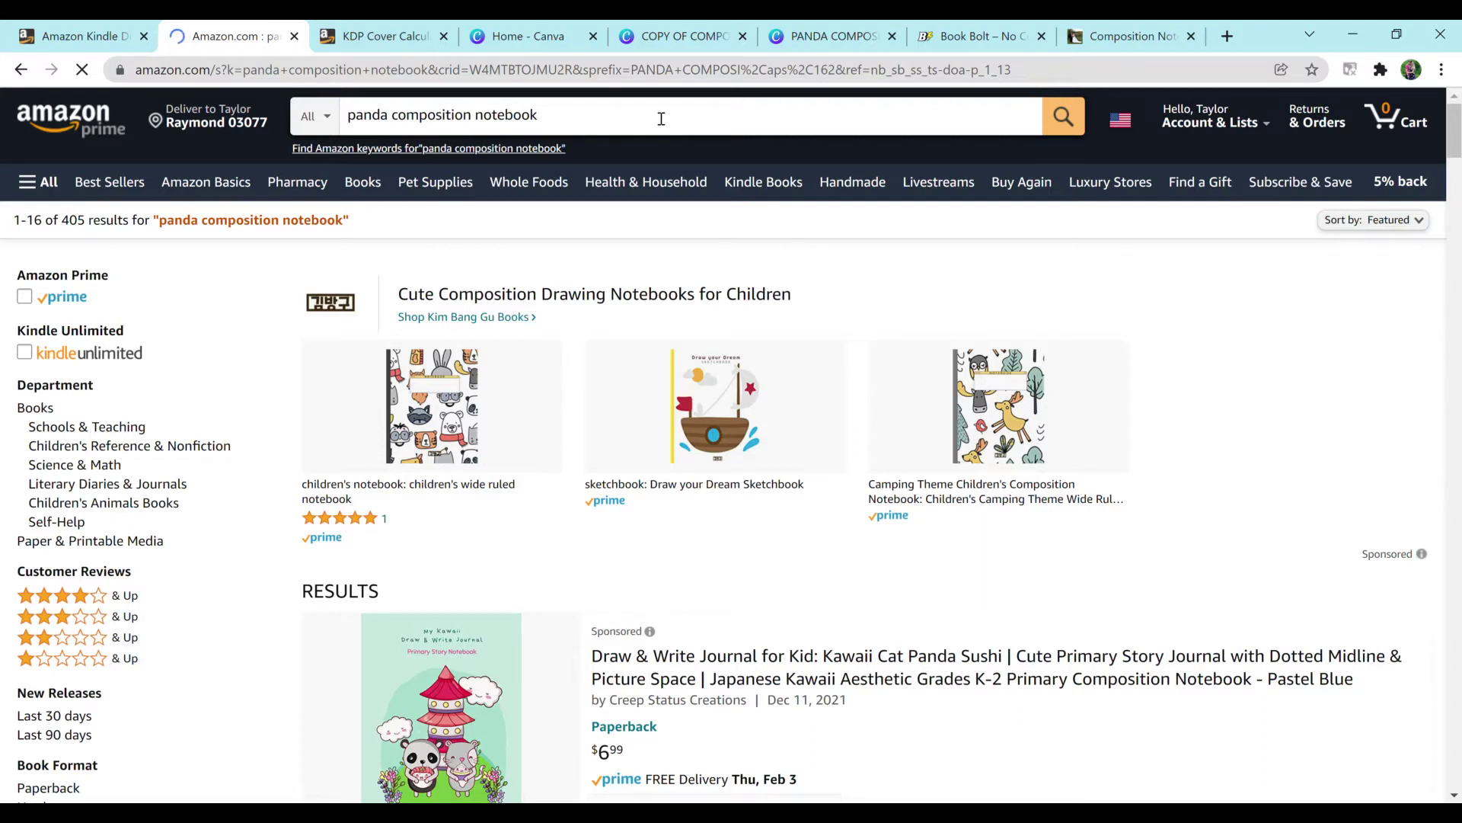
click(661, 119)
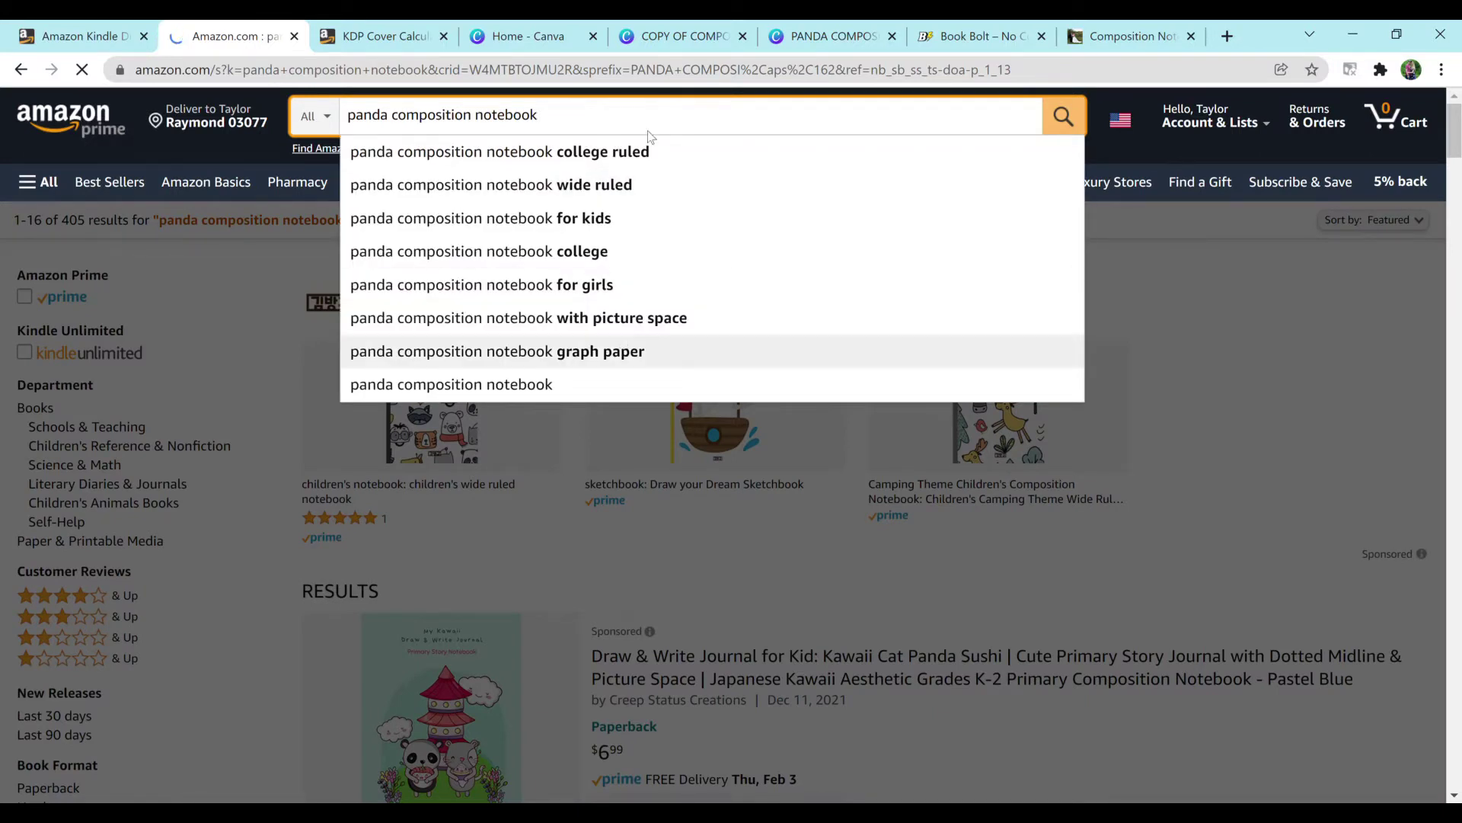
click(608, 196)
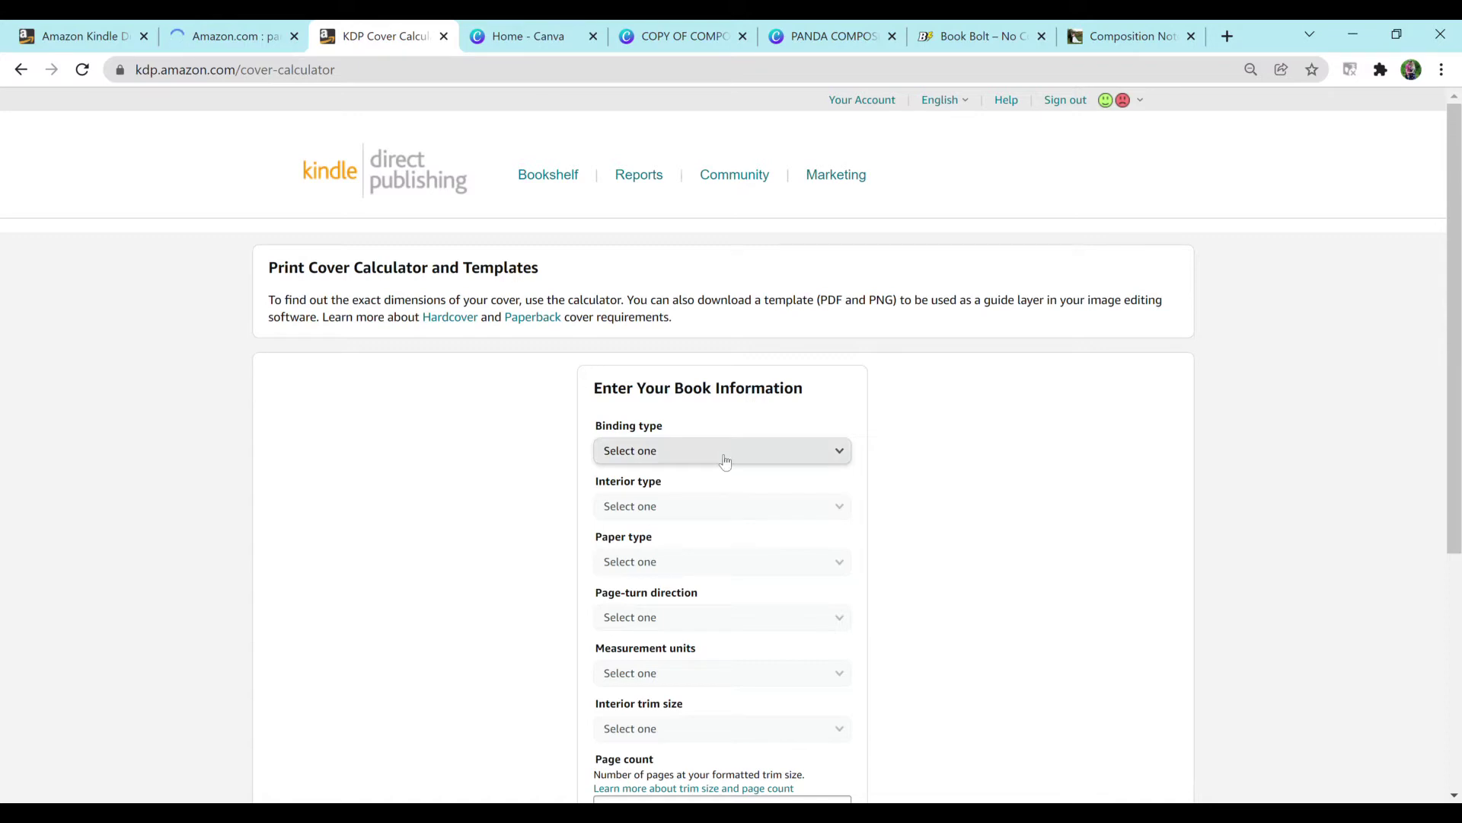
Step: Choose Paperback as the binding type in the KDP cover calculator
click(774, 453)
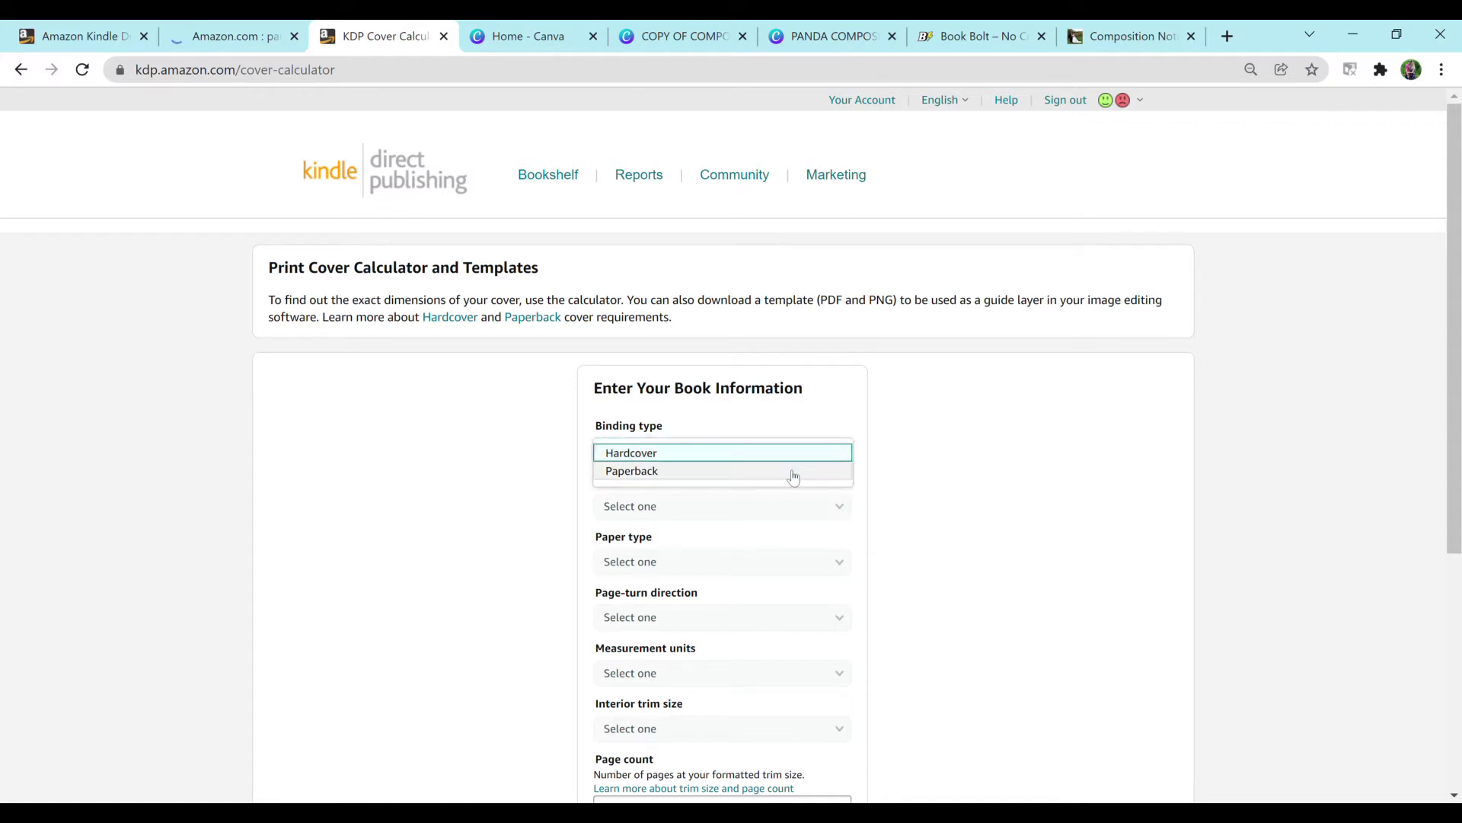
click(792, 472)
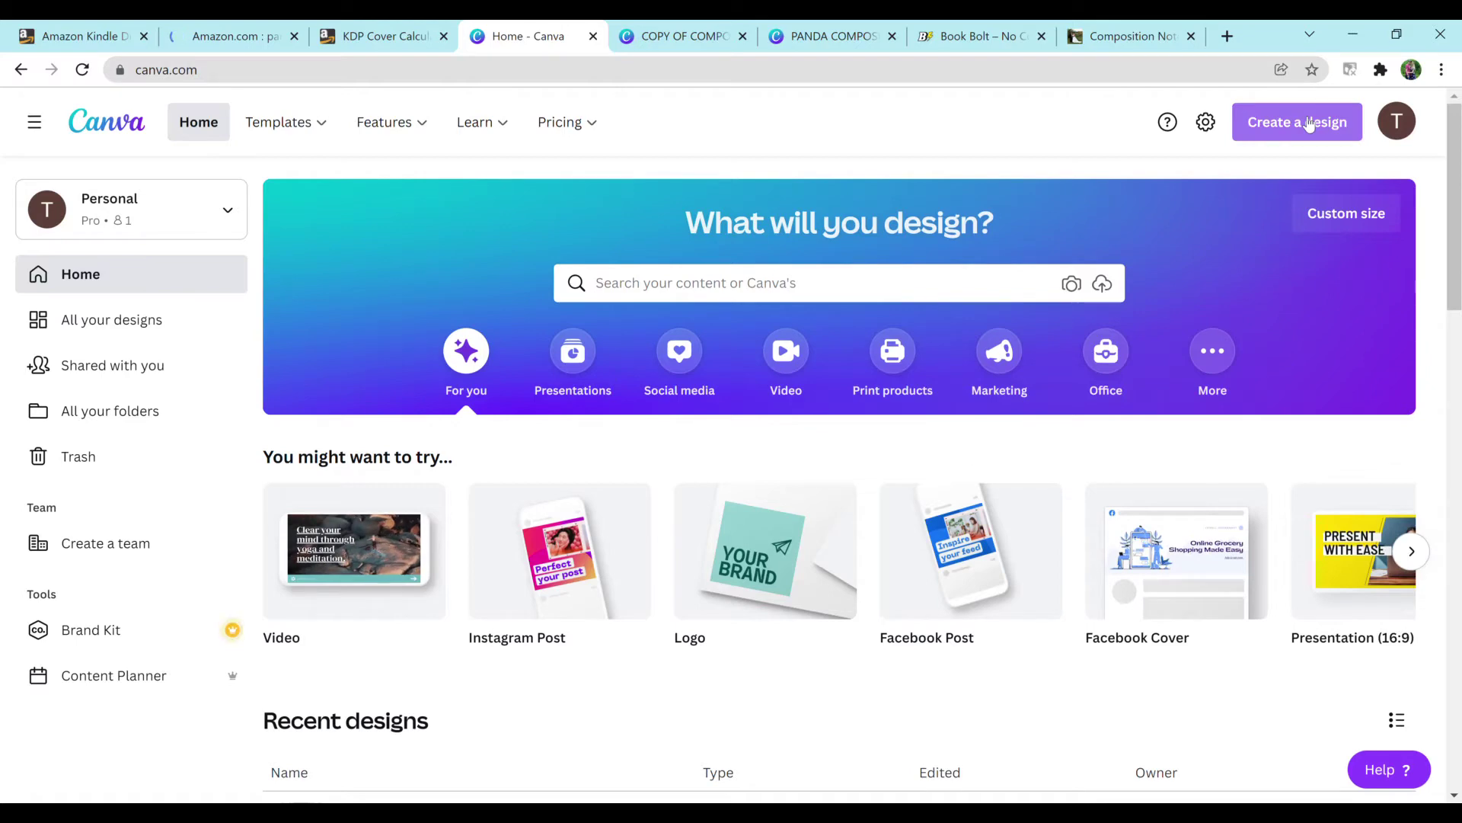
Step: Create a new Canva design at the recently used custom size of 15.7 × 9.5 in
click(1275, 141)
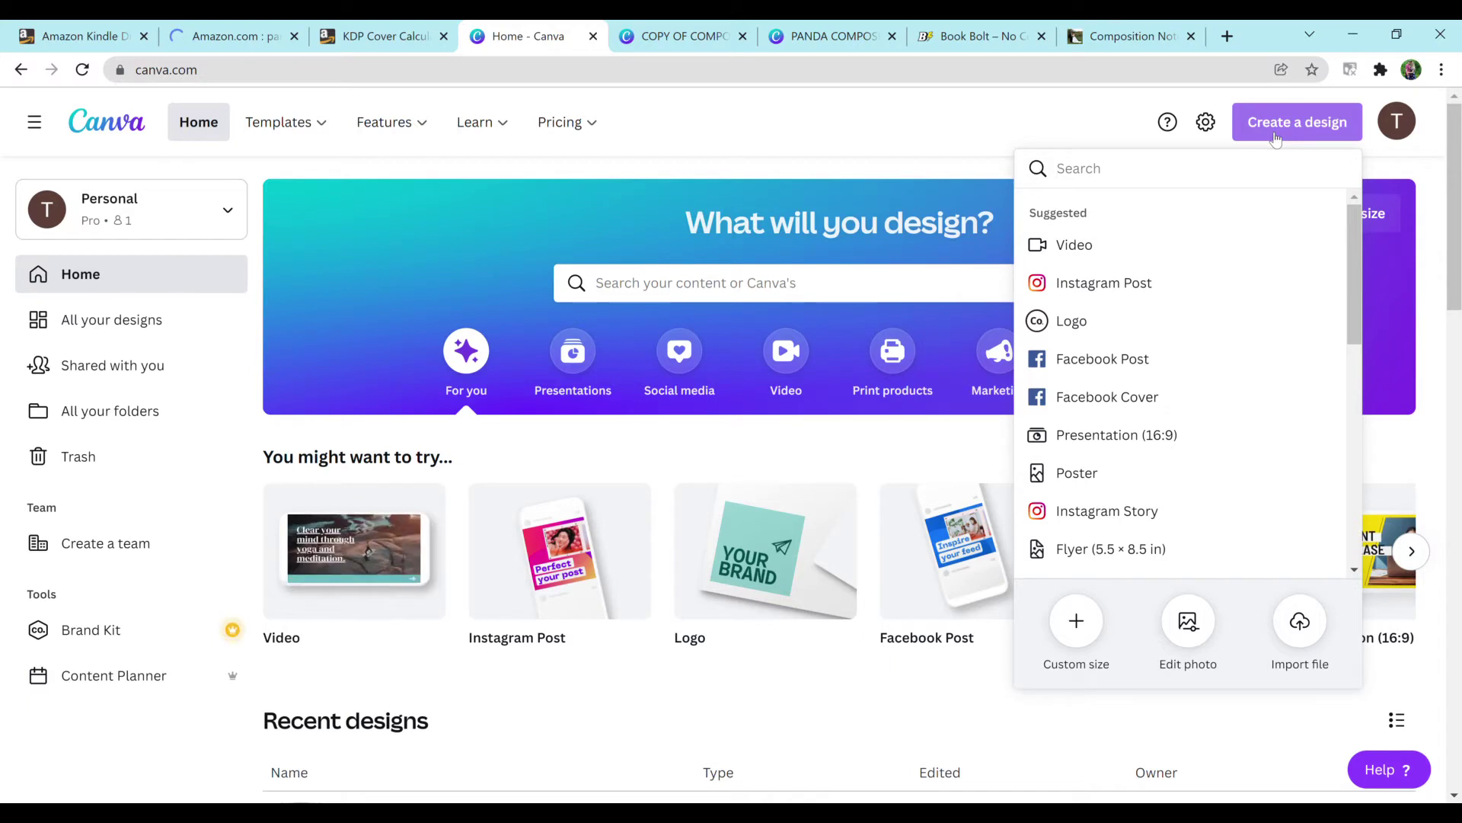
click(1079, 639)
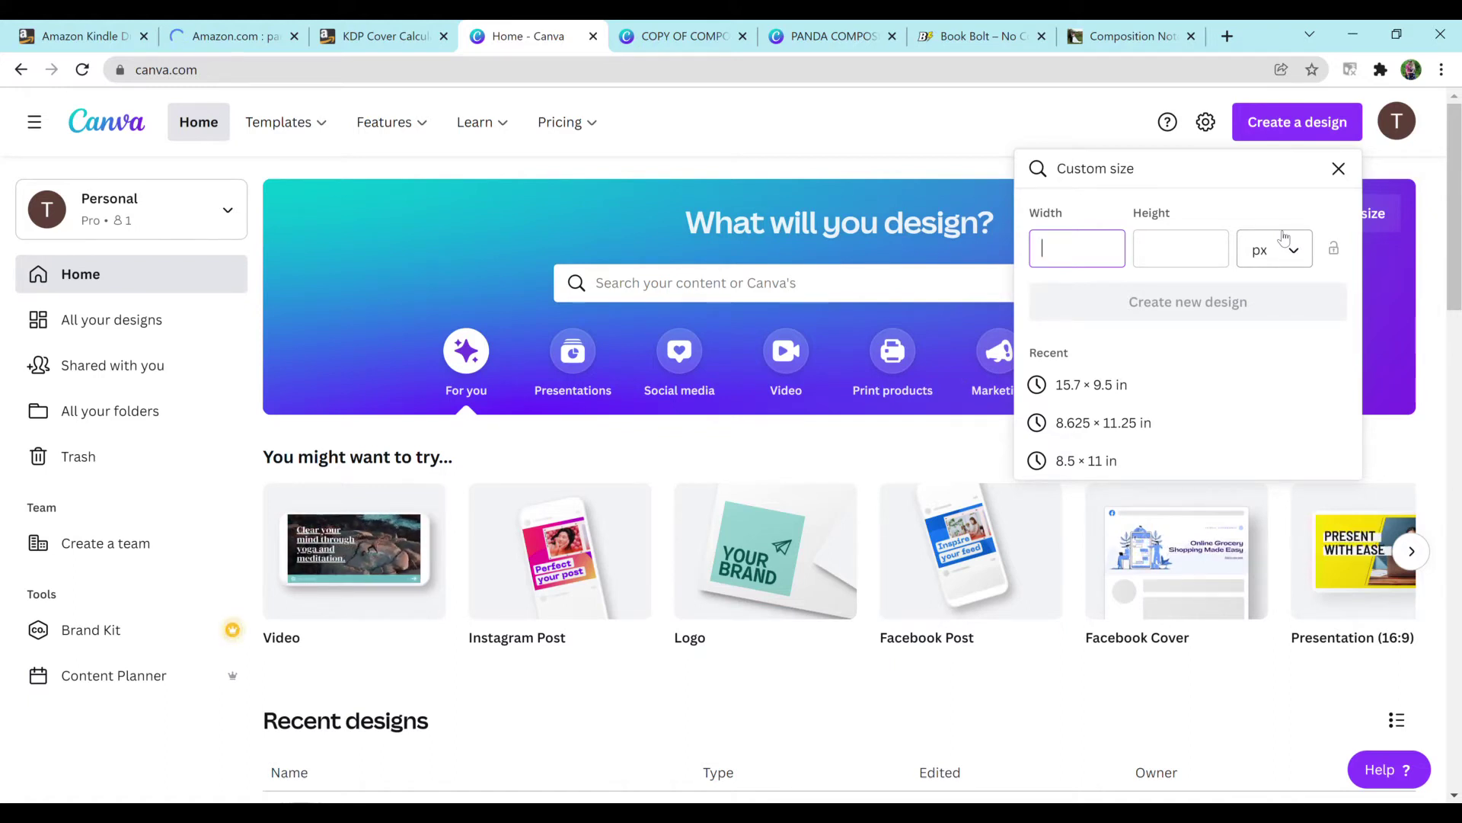
click(1170, 387)
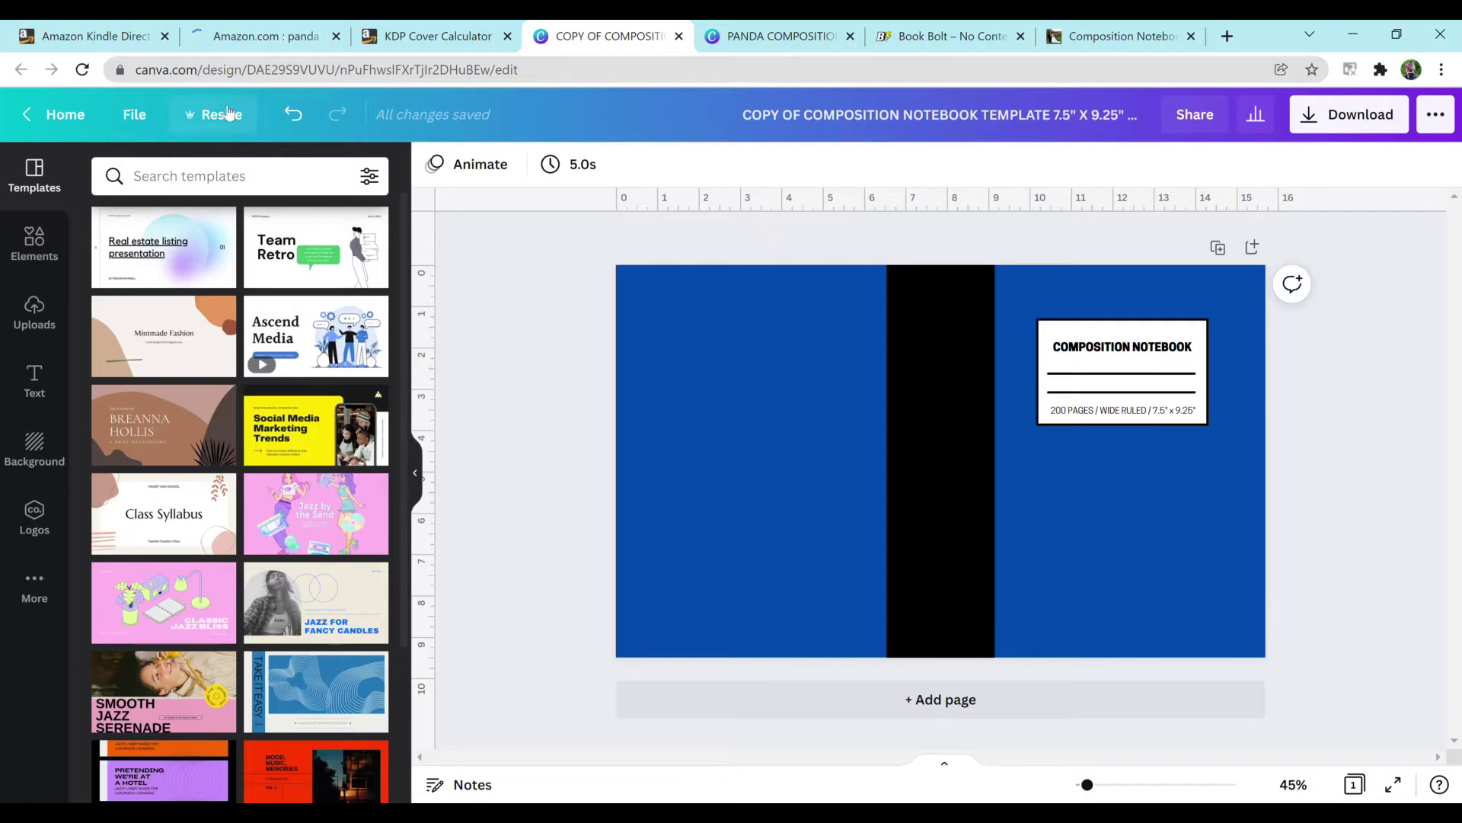
Step: Select the cover page and change its background from blue to the light turquoise default colour
click(221, 115)
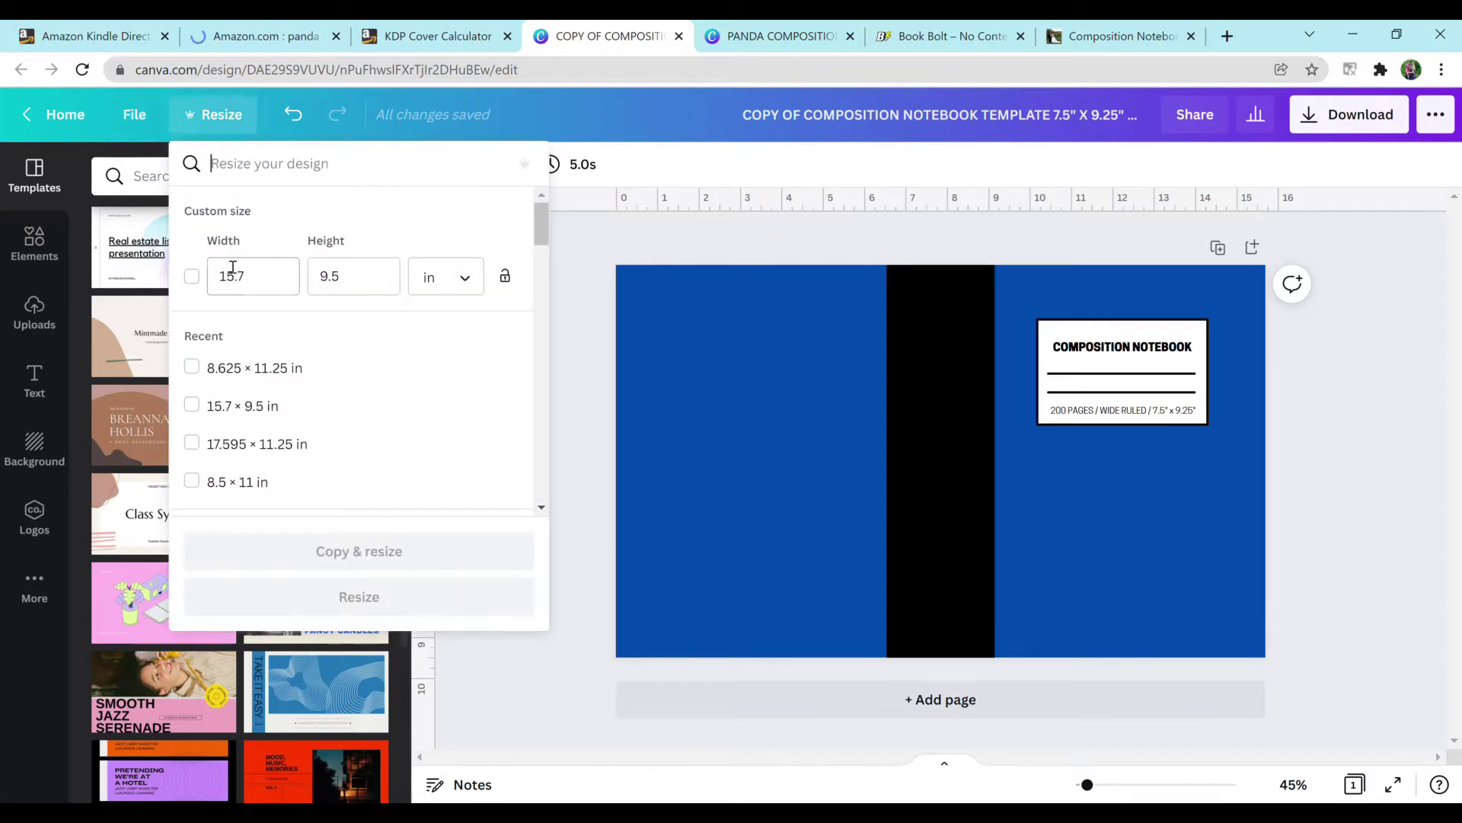
click(659, 239)
click(721, 373)
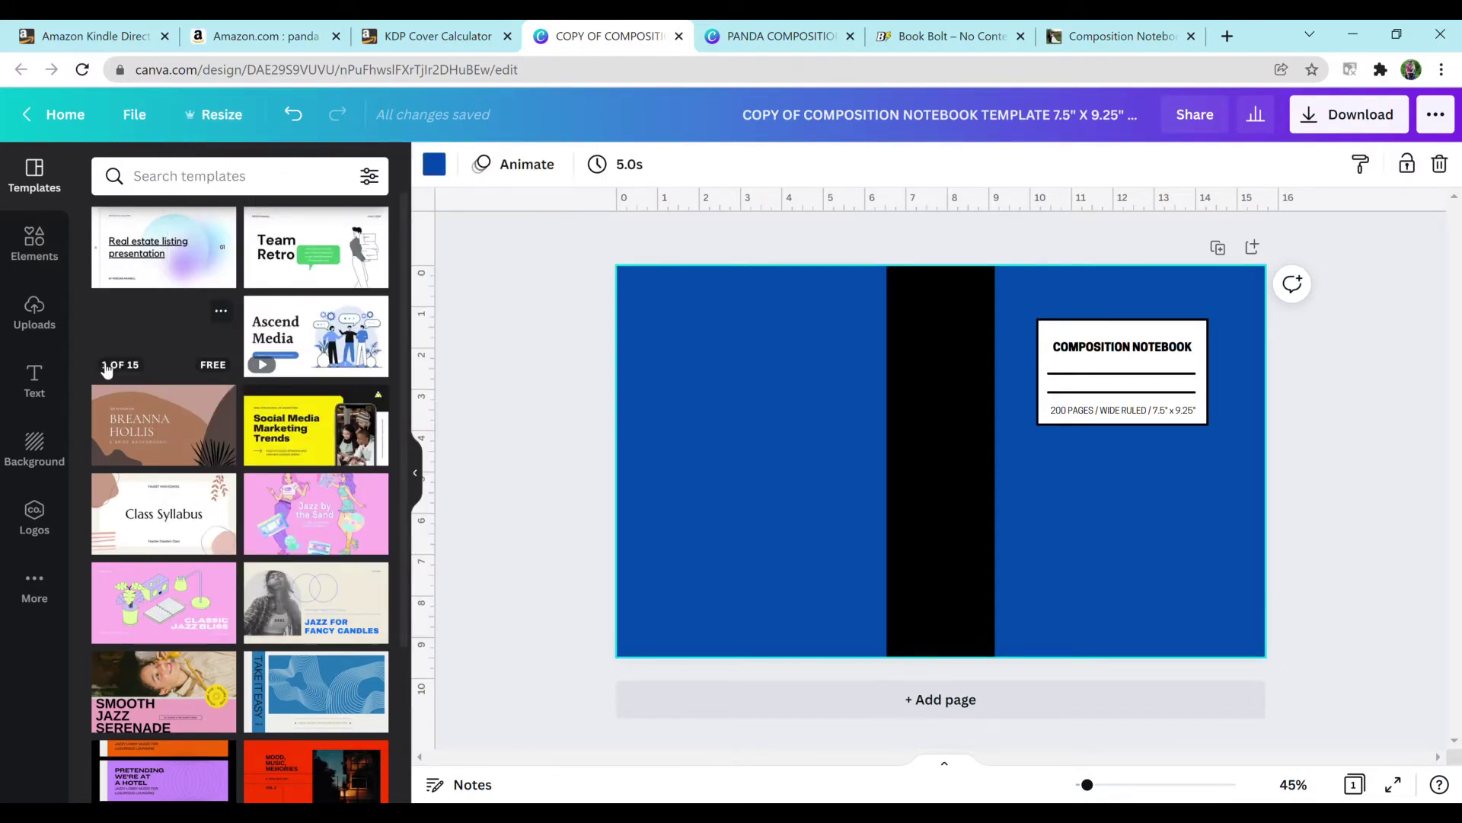
click(29, 443)
click(184, 228)
click(435, 165)
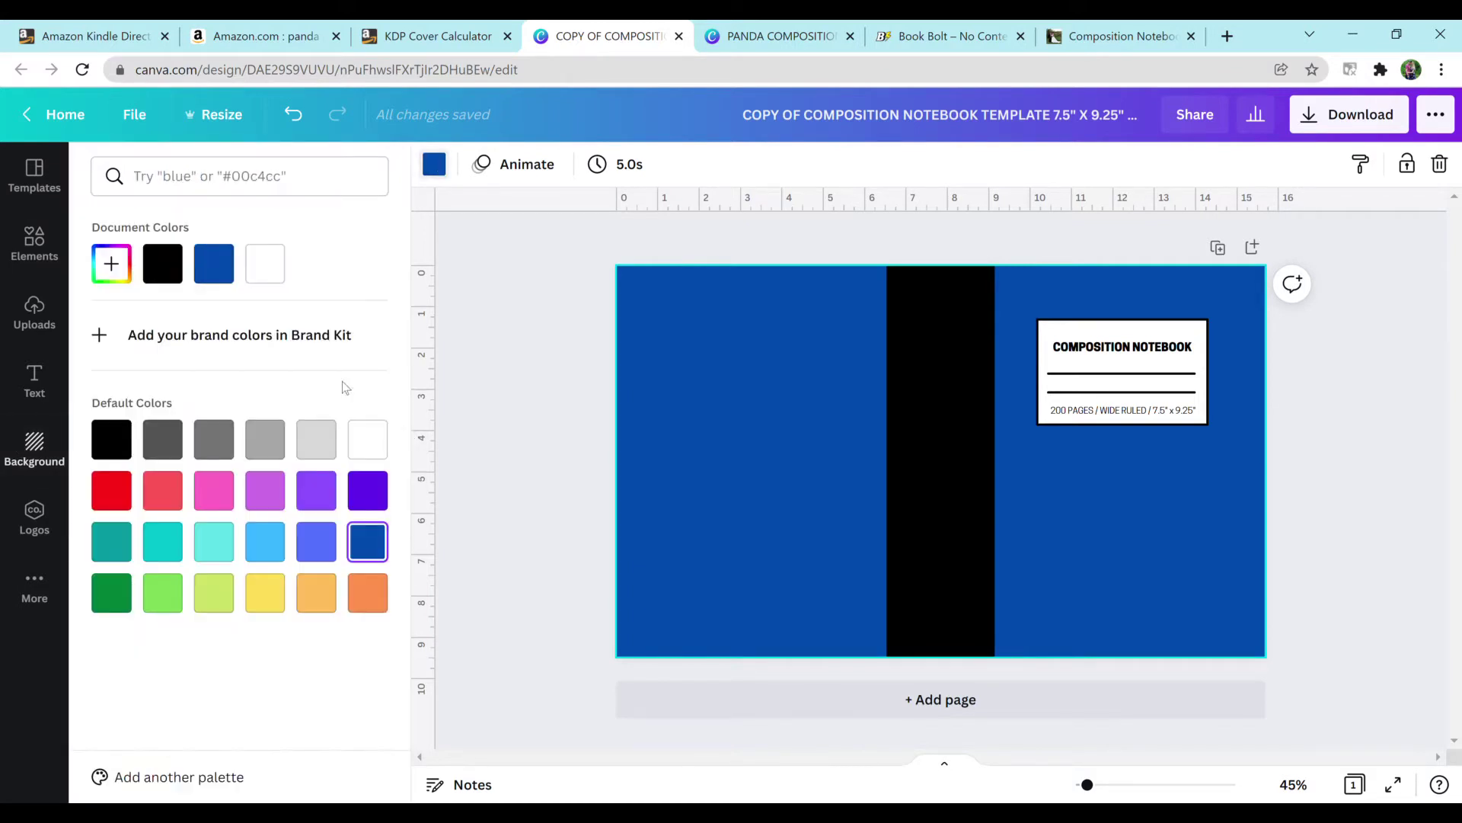
click(209, 544)
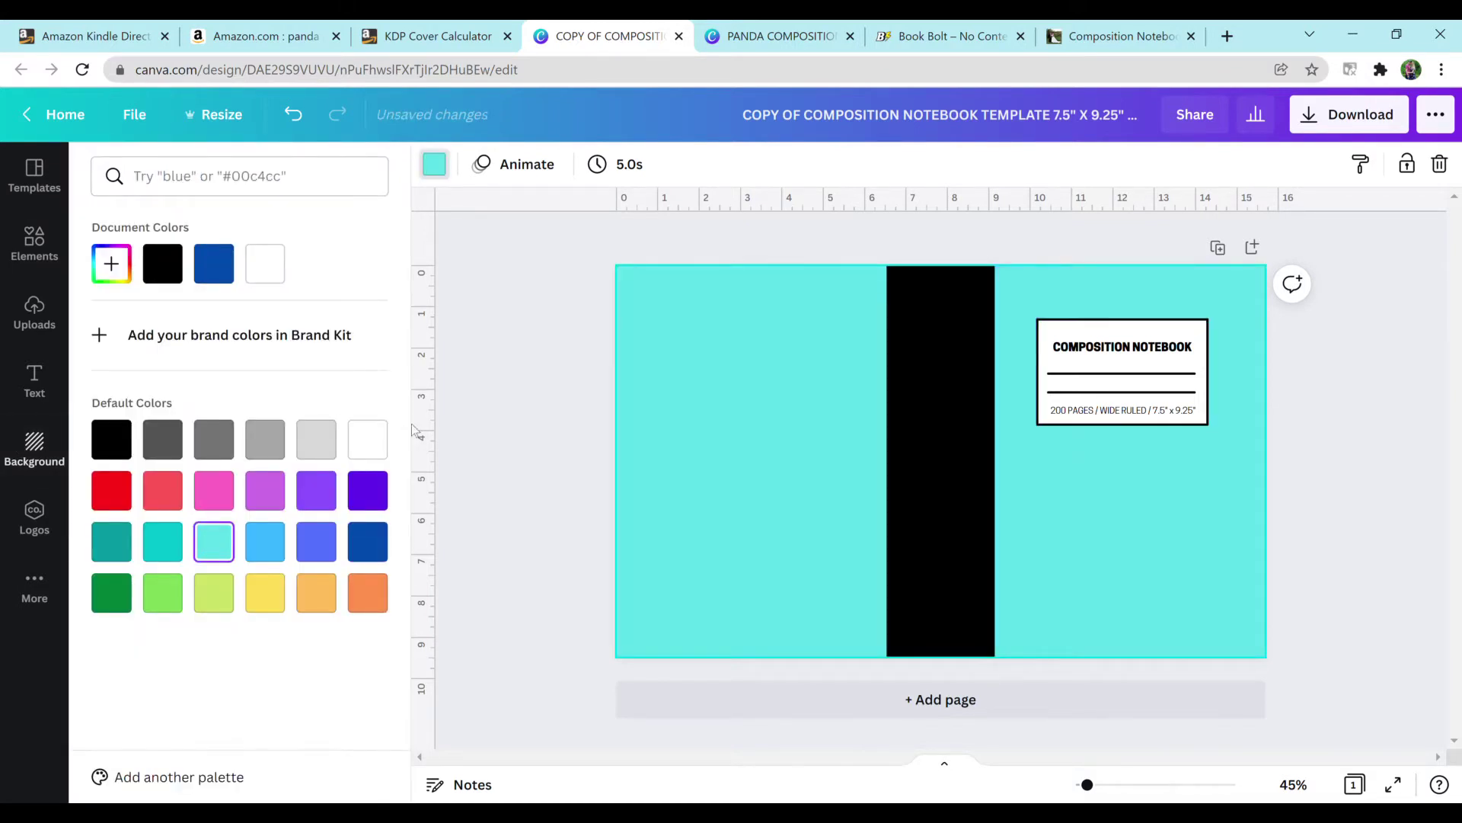
click(469, 395)
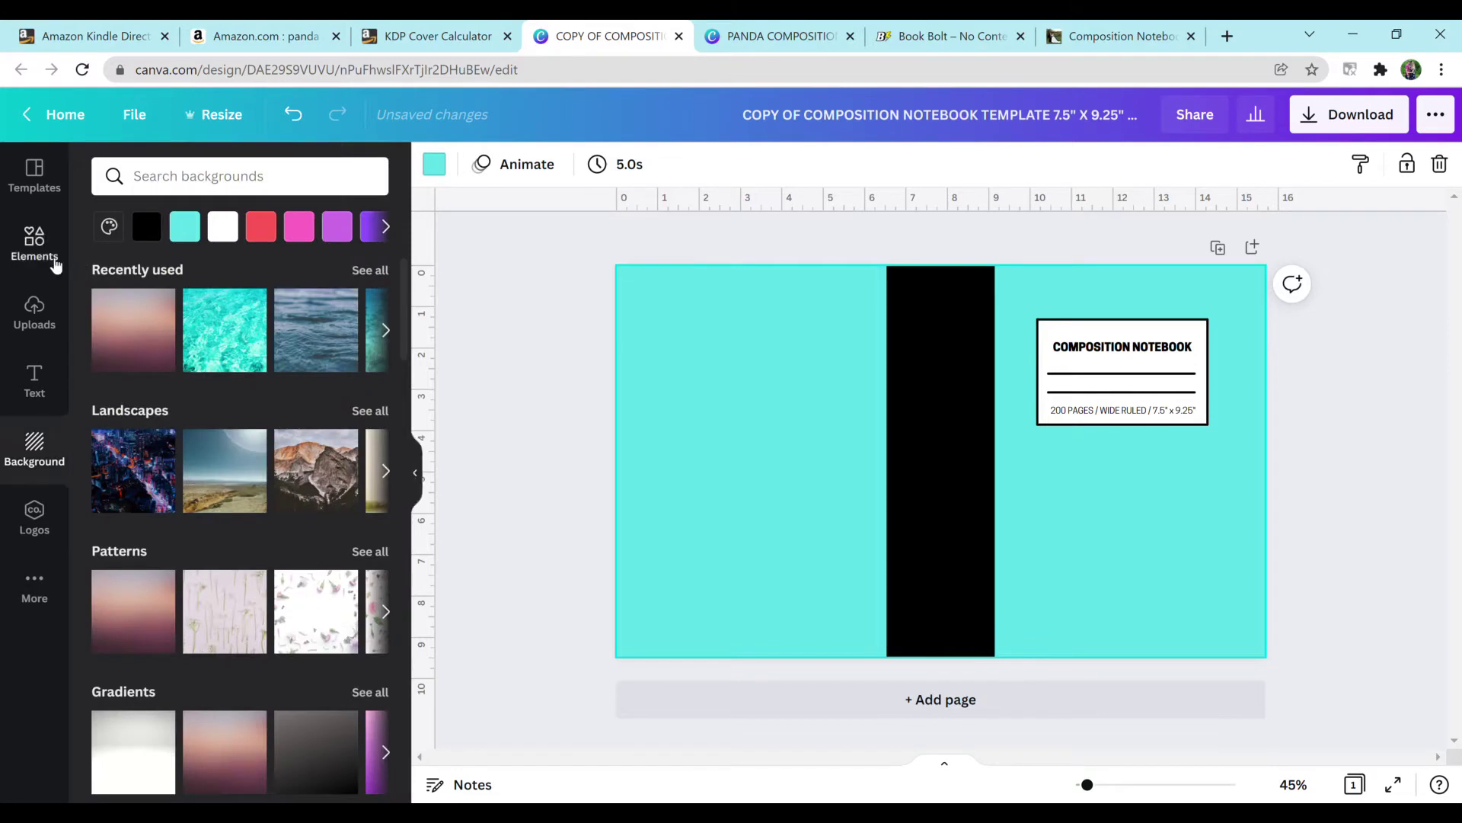
Step: Search elements for PANDA and place a small sitting panda on the front cover below the title
click(54, 265)
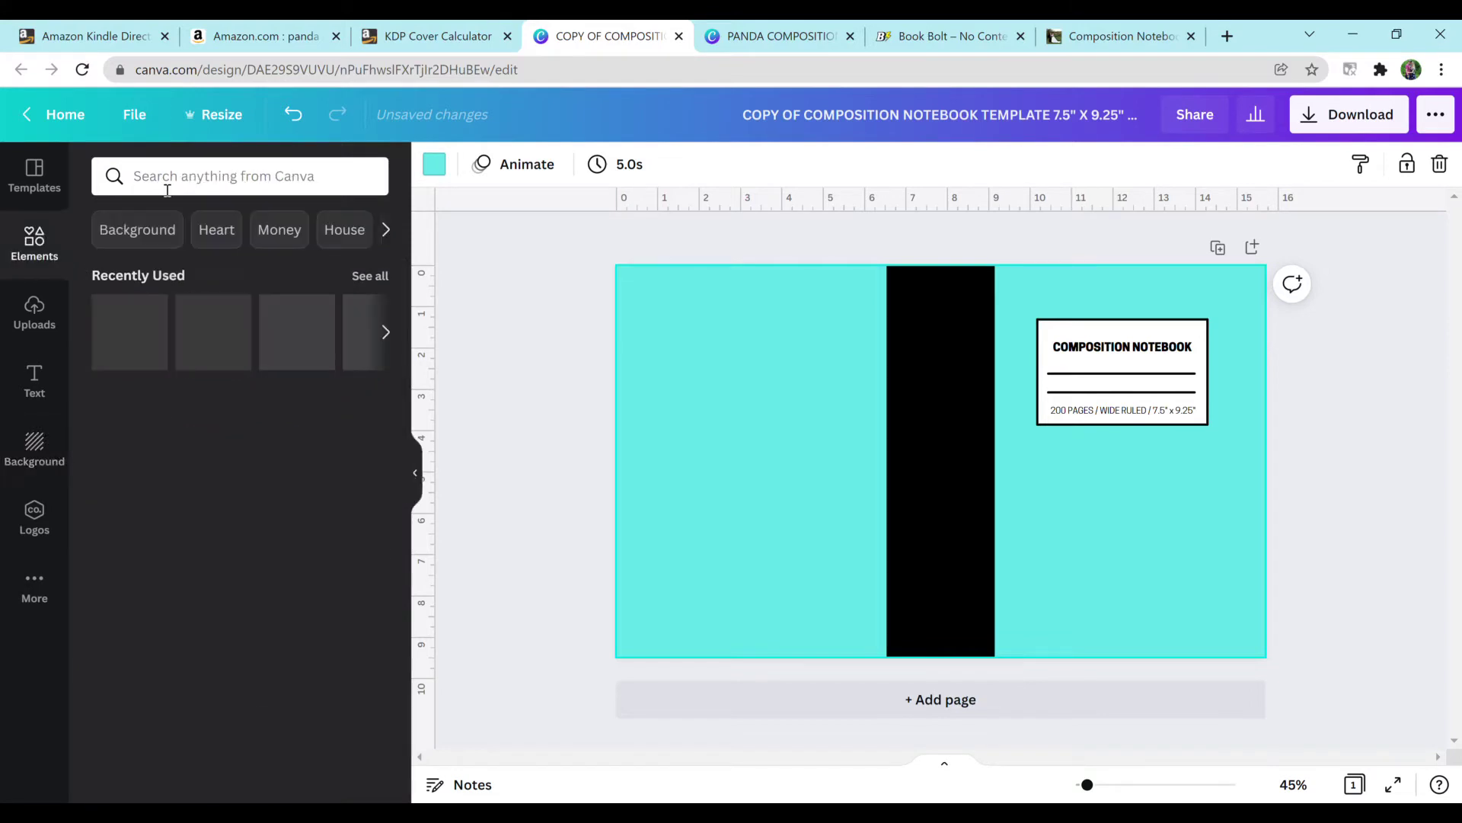
click(188, 176)
text(PANDA)
key(Return)
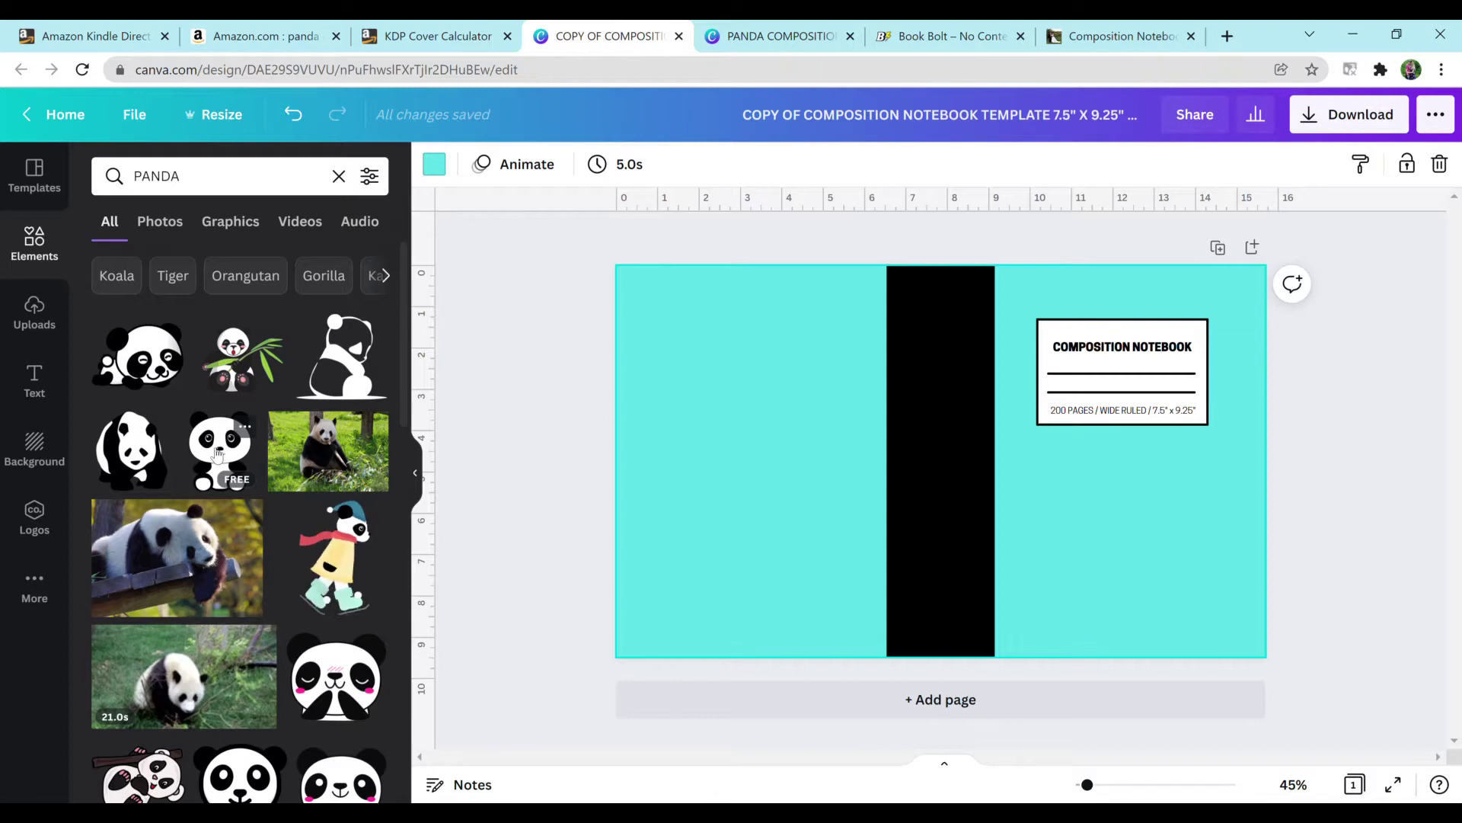
click(219, 455)
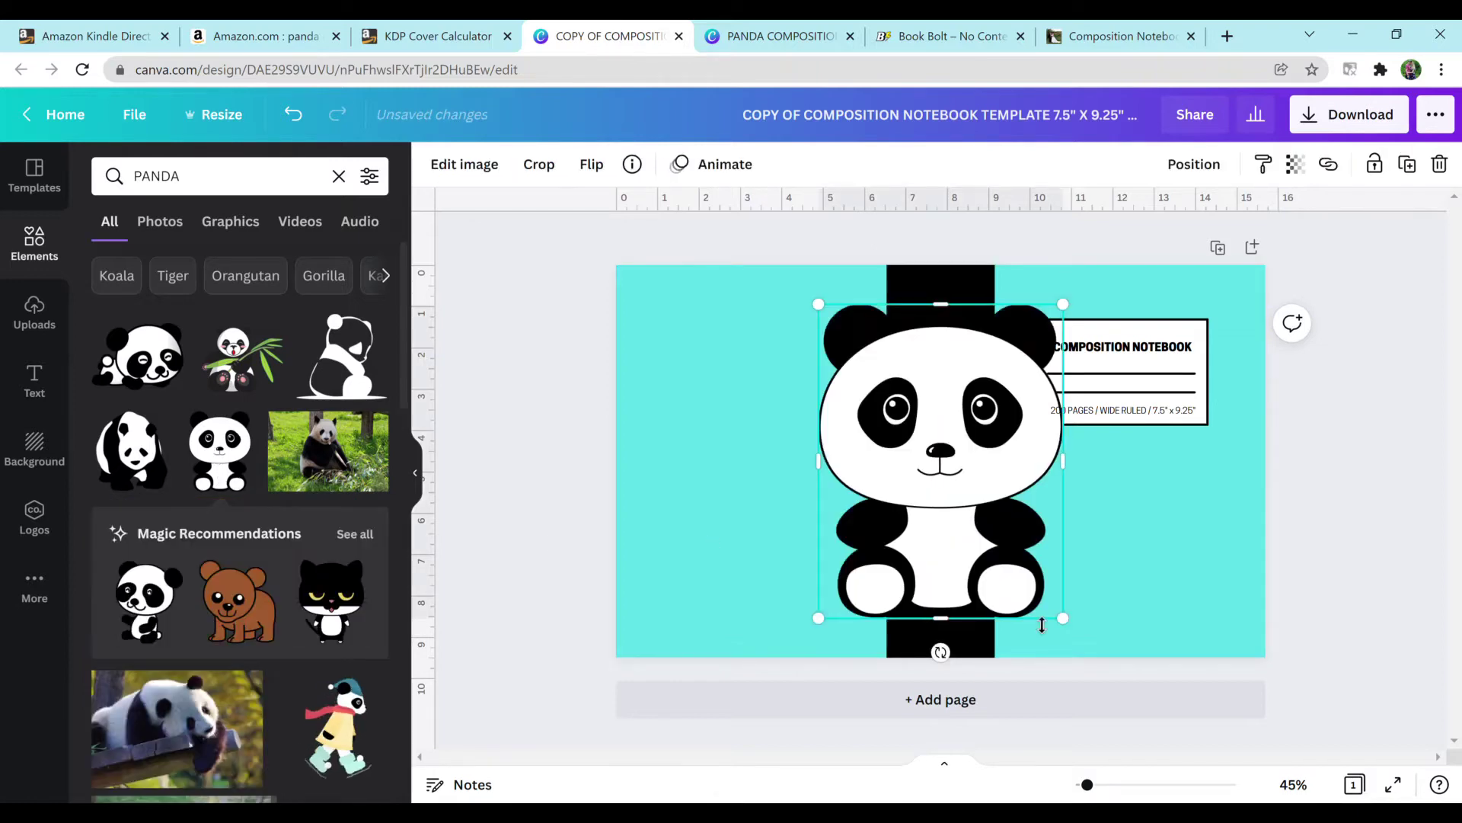
drag(1064, 618, 879, 380)
key(Delete)
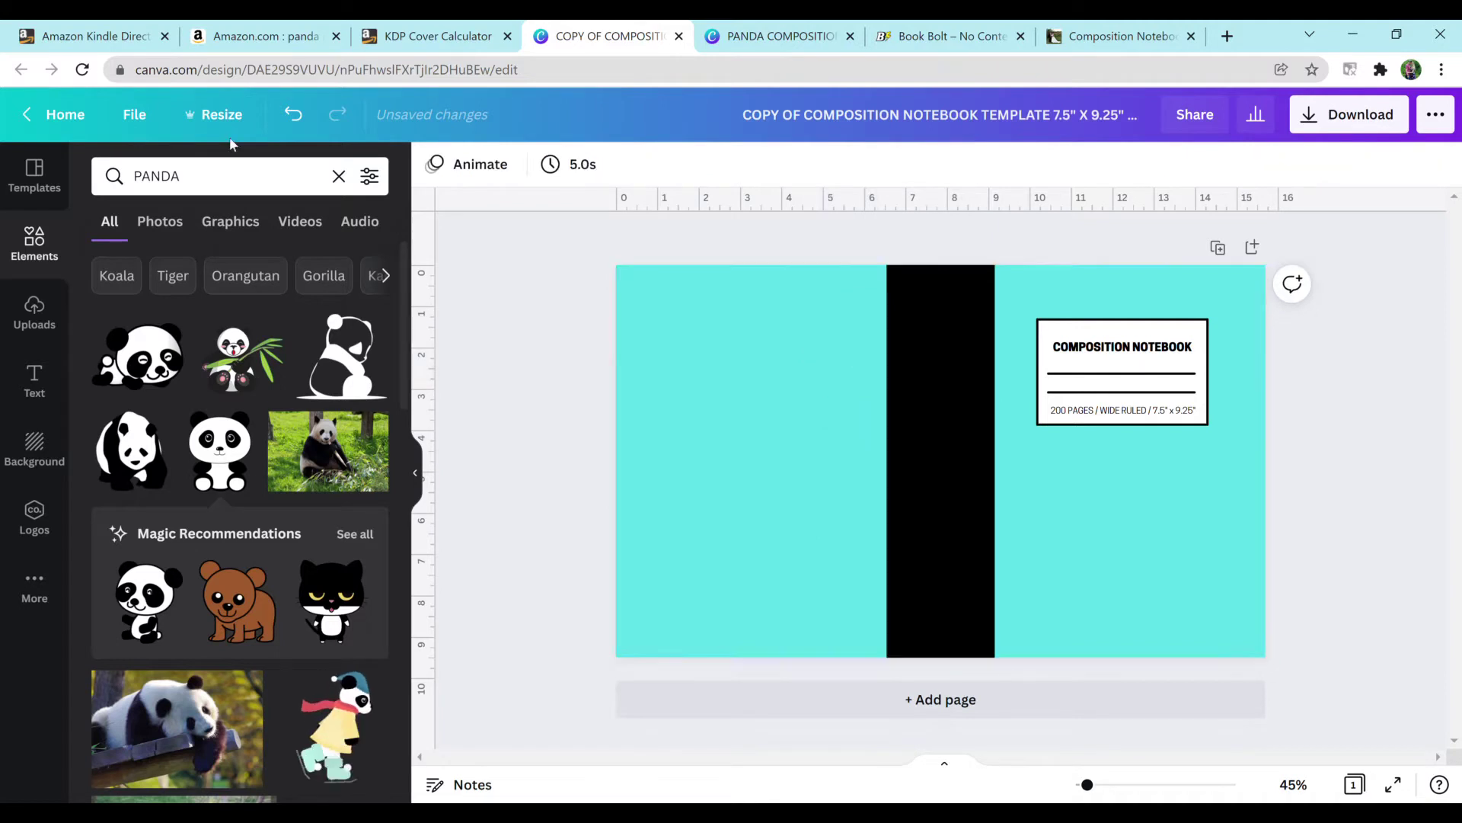
click(339, 176)
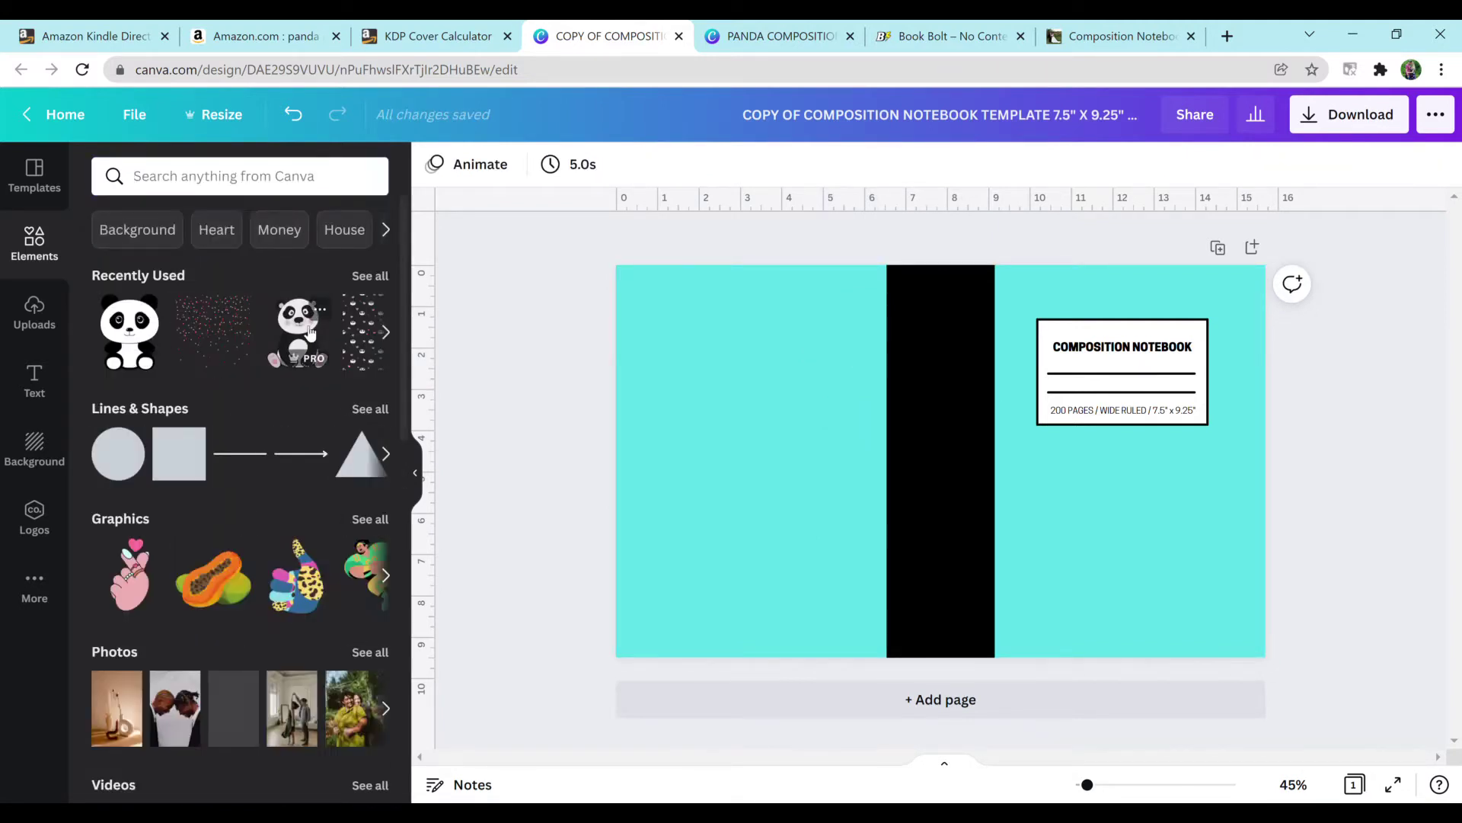
click(302, 336)
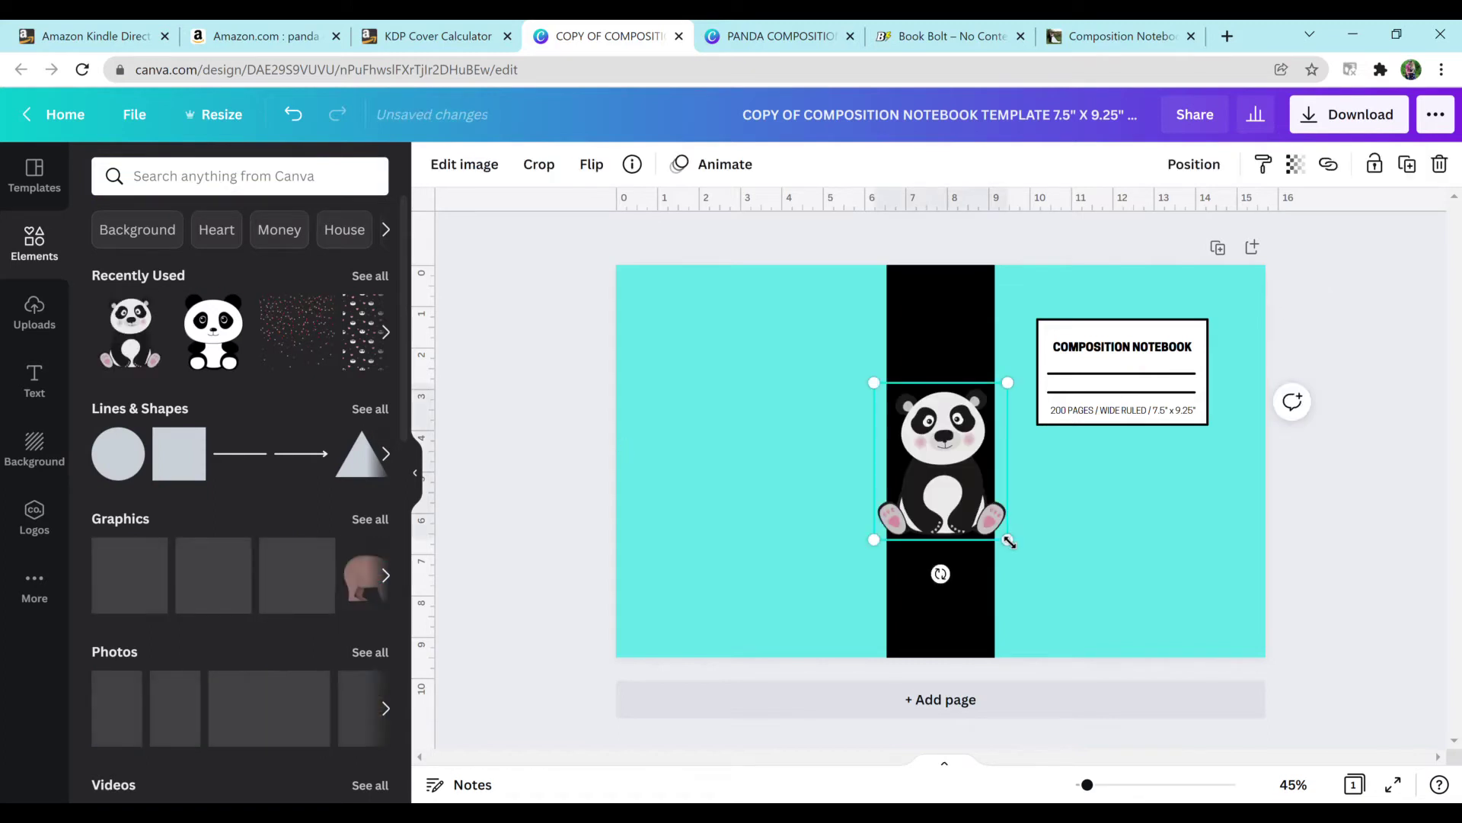
drag(1013, 538, 935, 440)
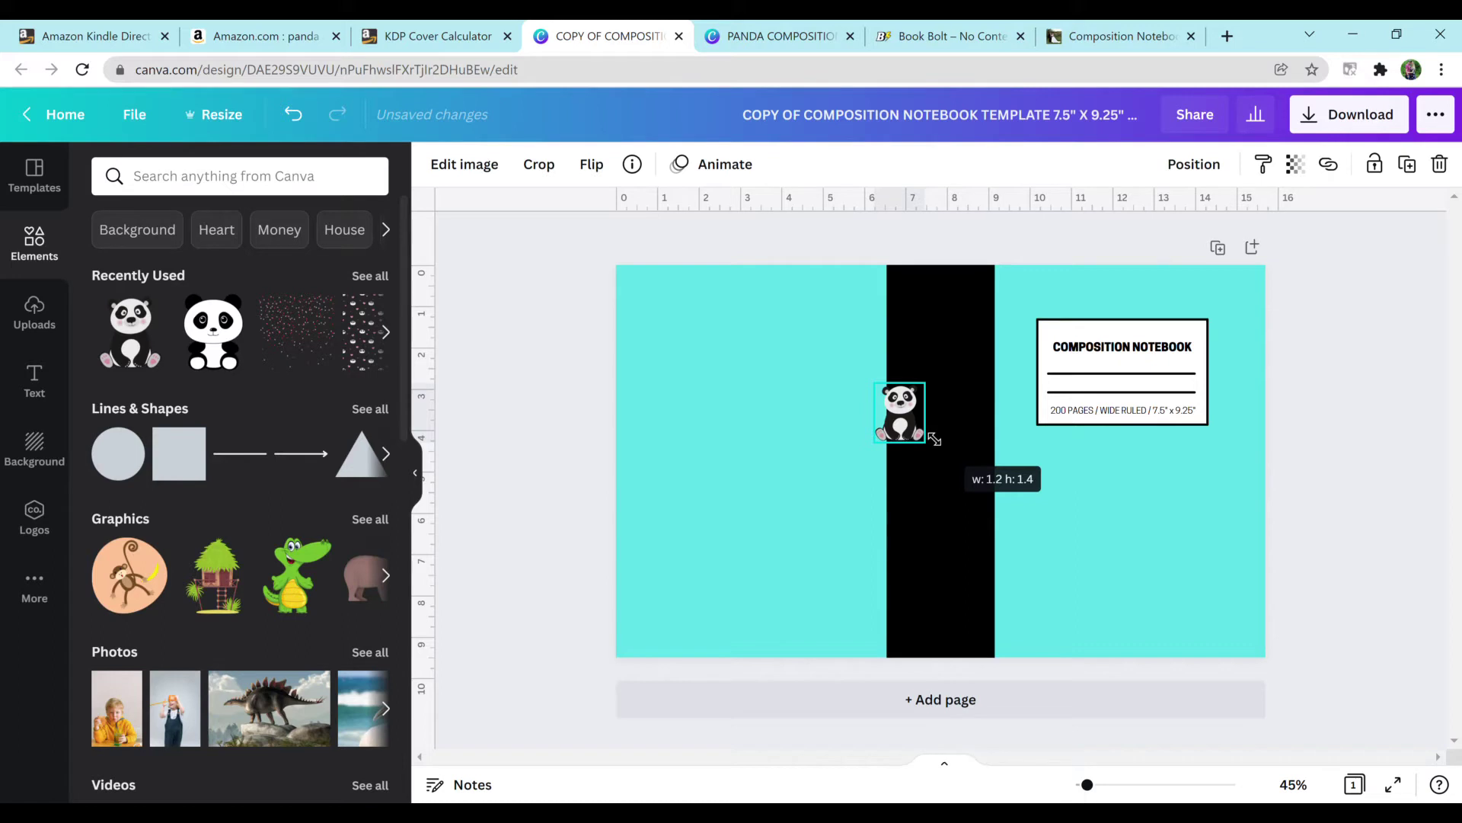
drag(922, 431, 1221, 500)
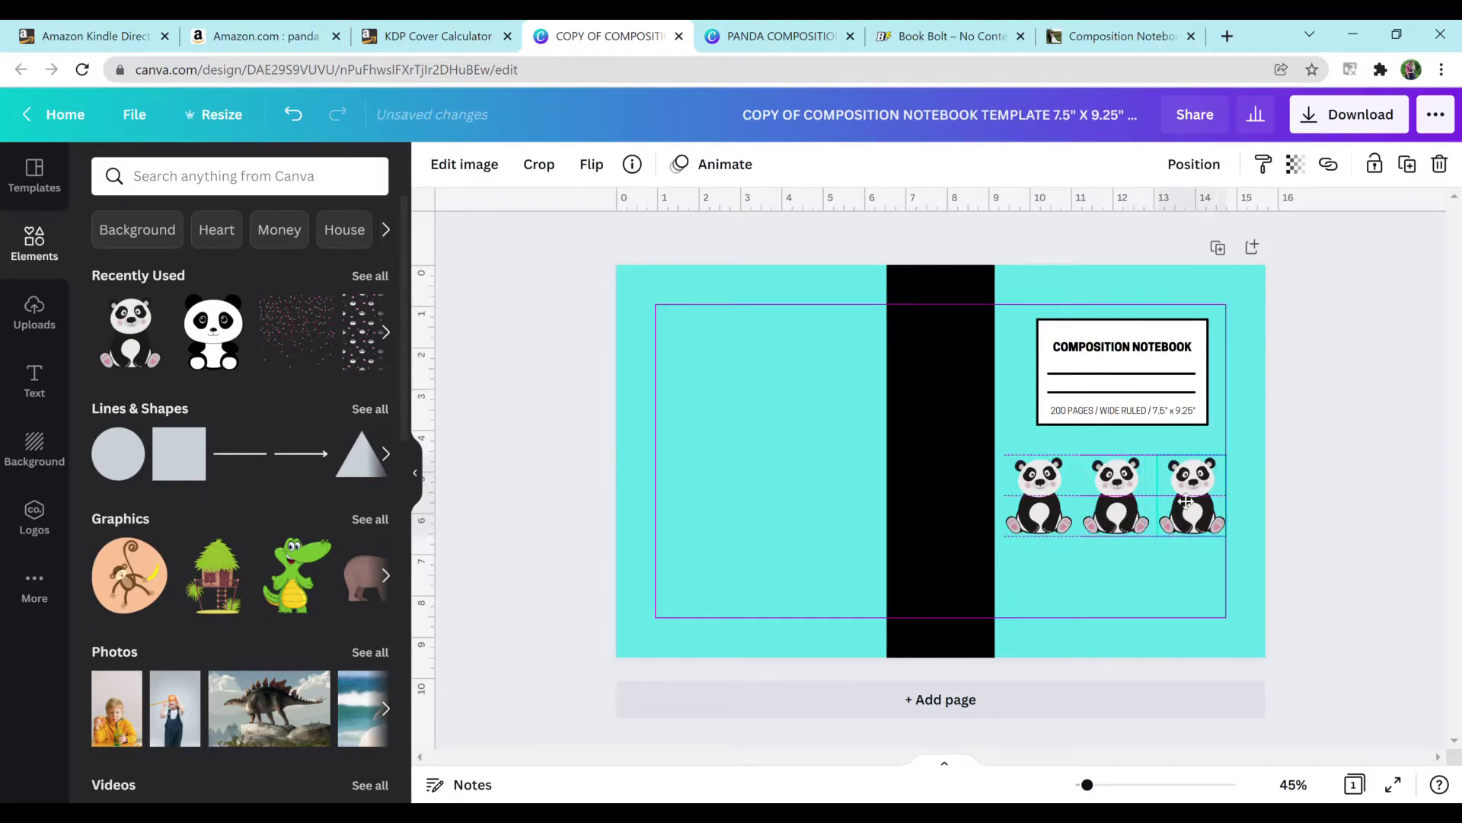
Step: Group the pandas into a five-panda row stretching across the black spine
drag(1063, 577, 1222, 449)
click(1154, 164)
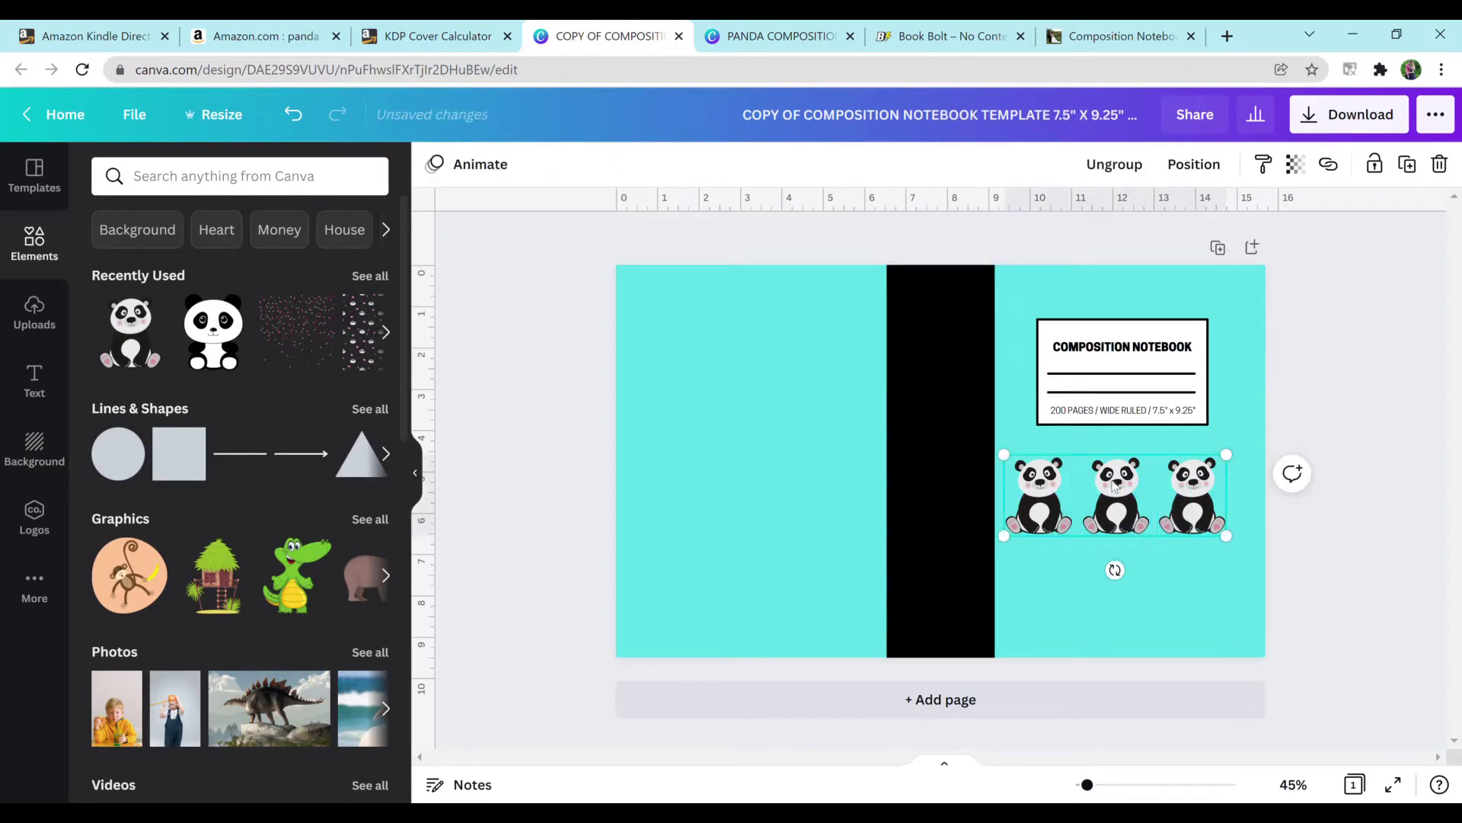
drag(1130, 479, 1274, 494)
drag(1191, 542, 948, 531)
click(1080, 585)
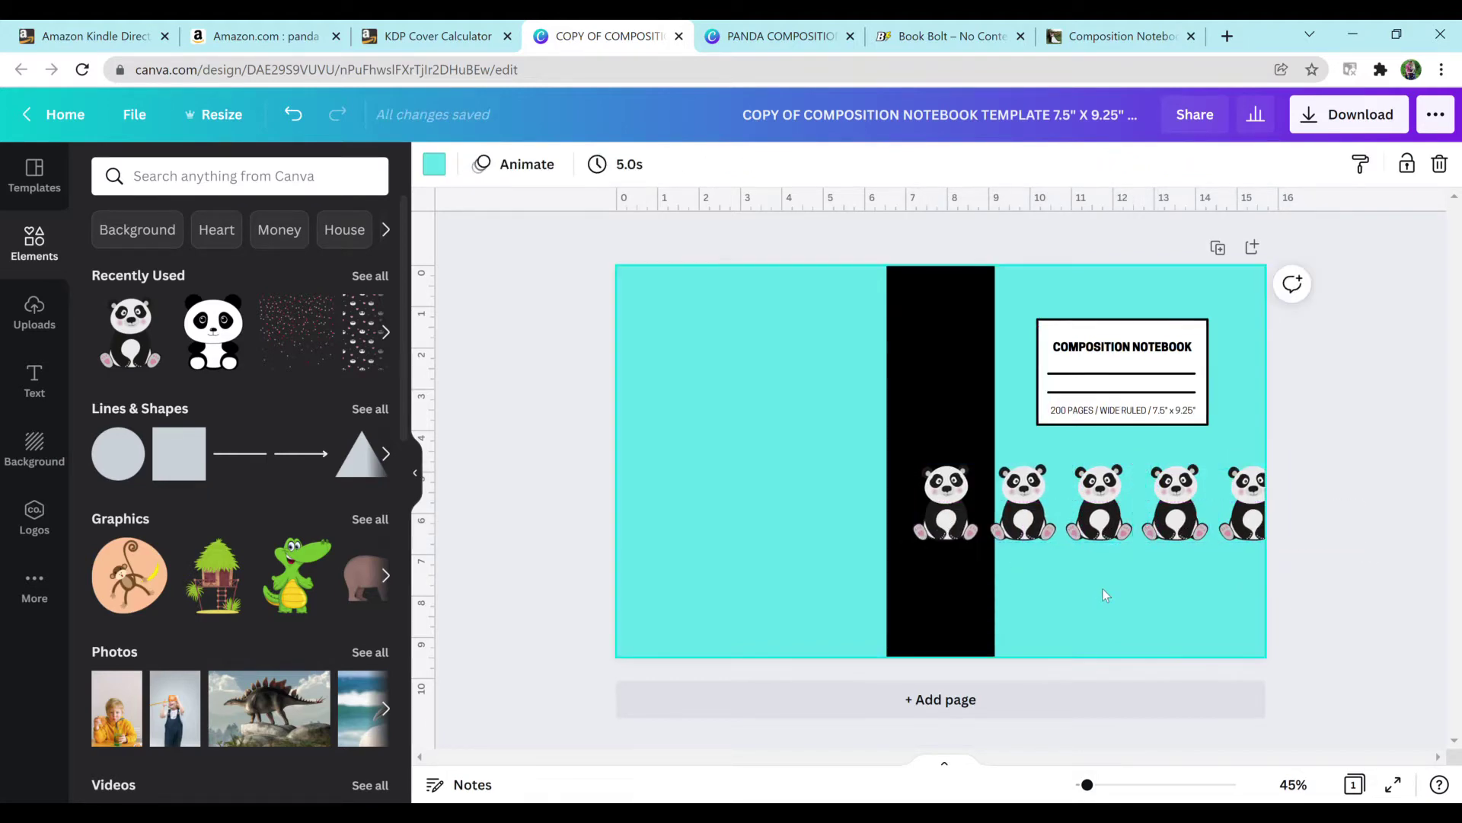
drag(1099, 547, 1175, 518)
click(1074, 165)
click(1040, 591)
drag(1036, 518, 750, 512)
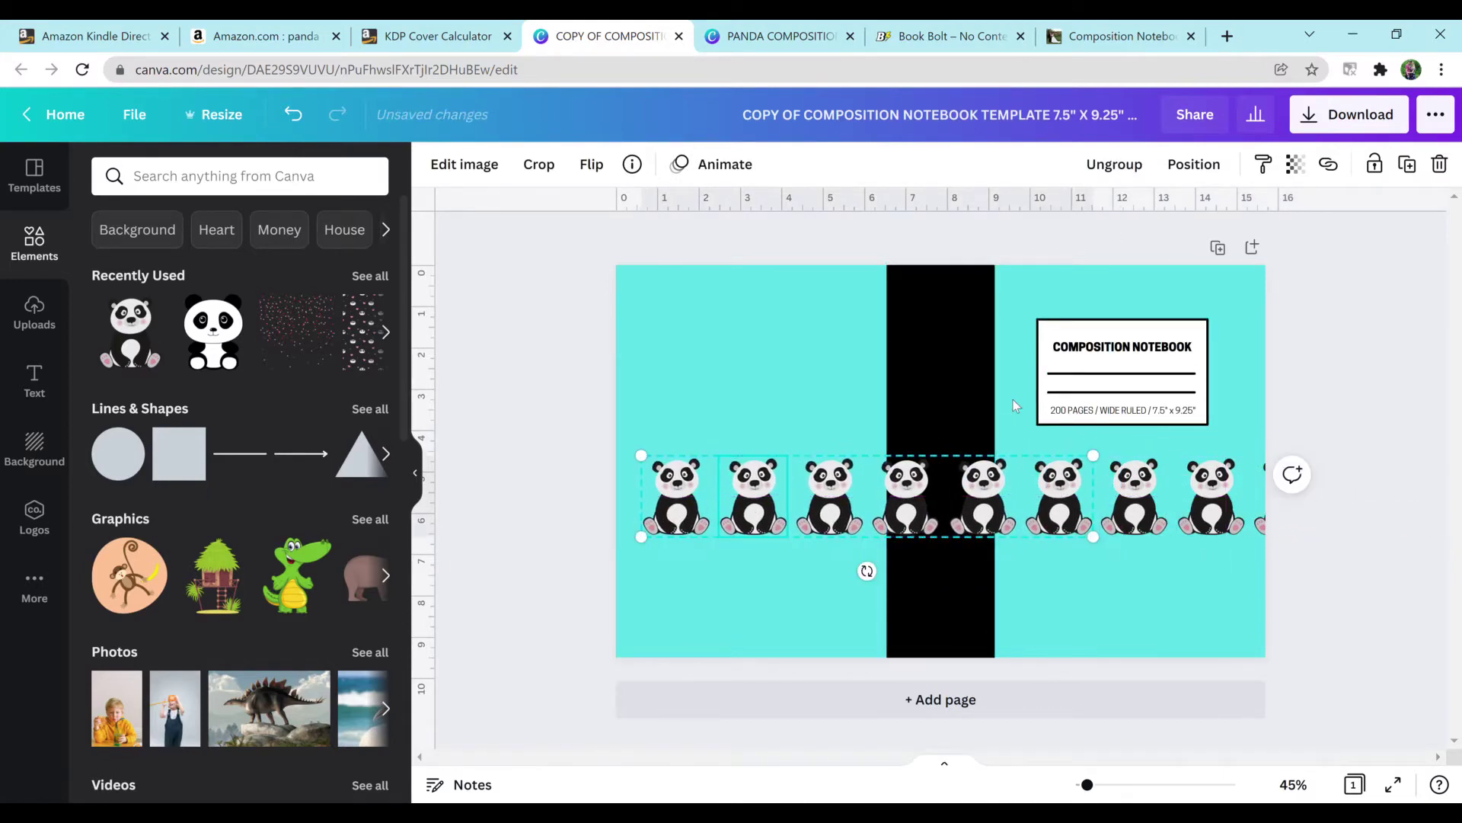
Step: Group the whole panda row and select it to form a second row
click(1016, 420)
drag(1020, 439, 1093, 561)
click(1073, 164)
click(1146, 446)
click(1148, 491)
click(1157, 481)
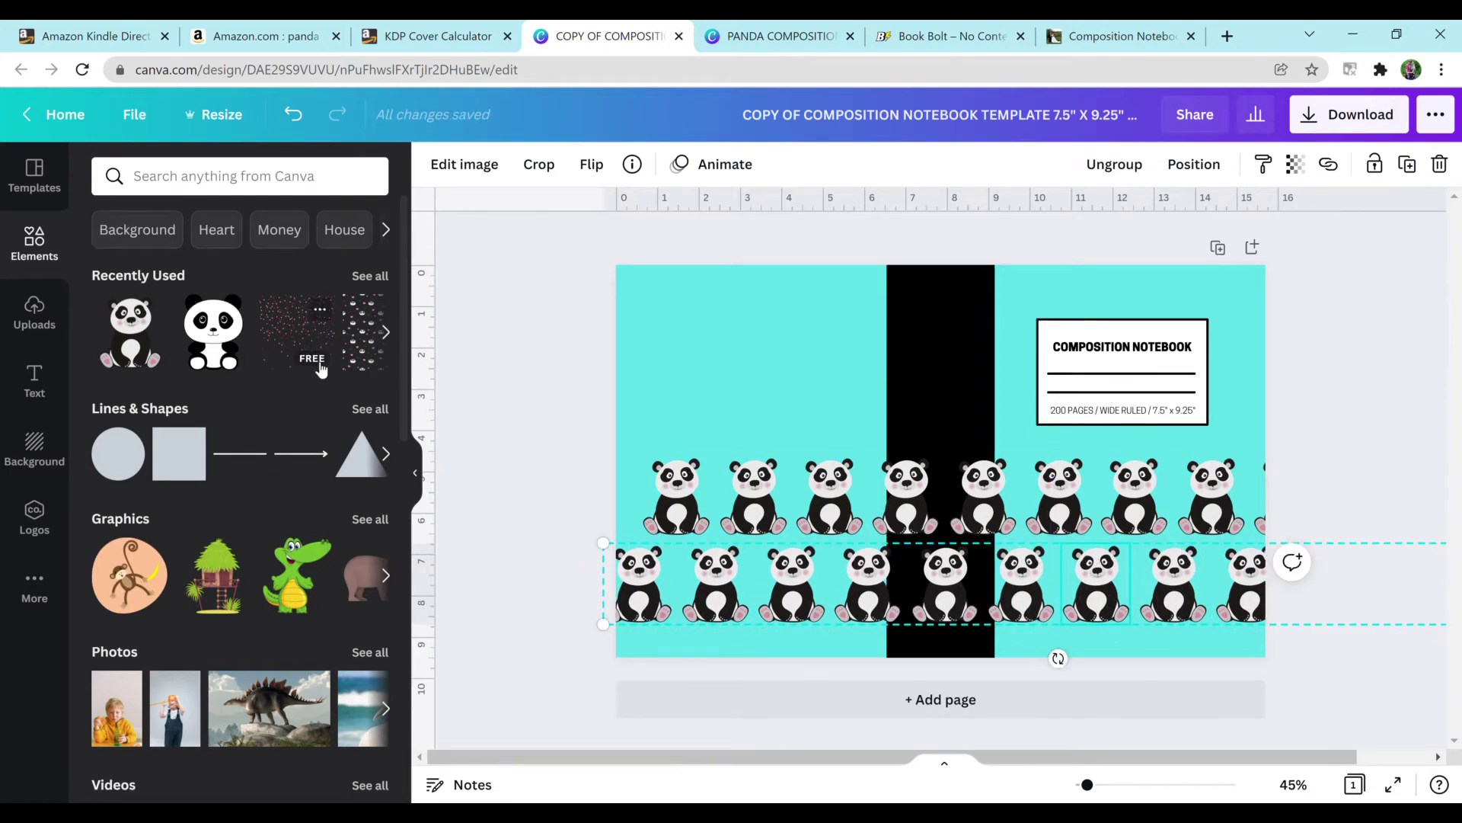
Step: Add the pink dots graphic and enlarge it to cover the upper left side
click(305, 339)
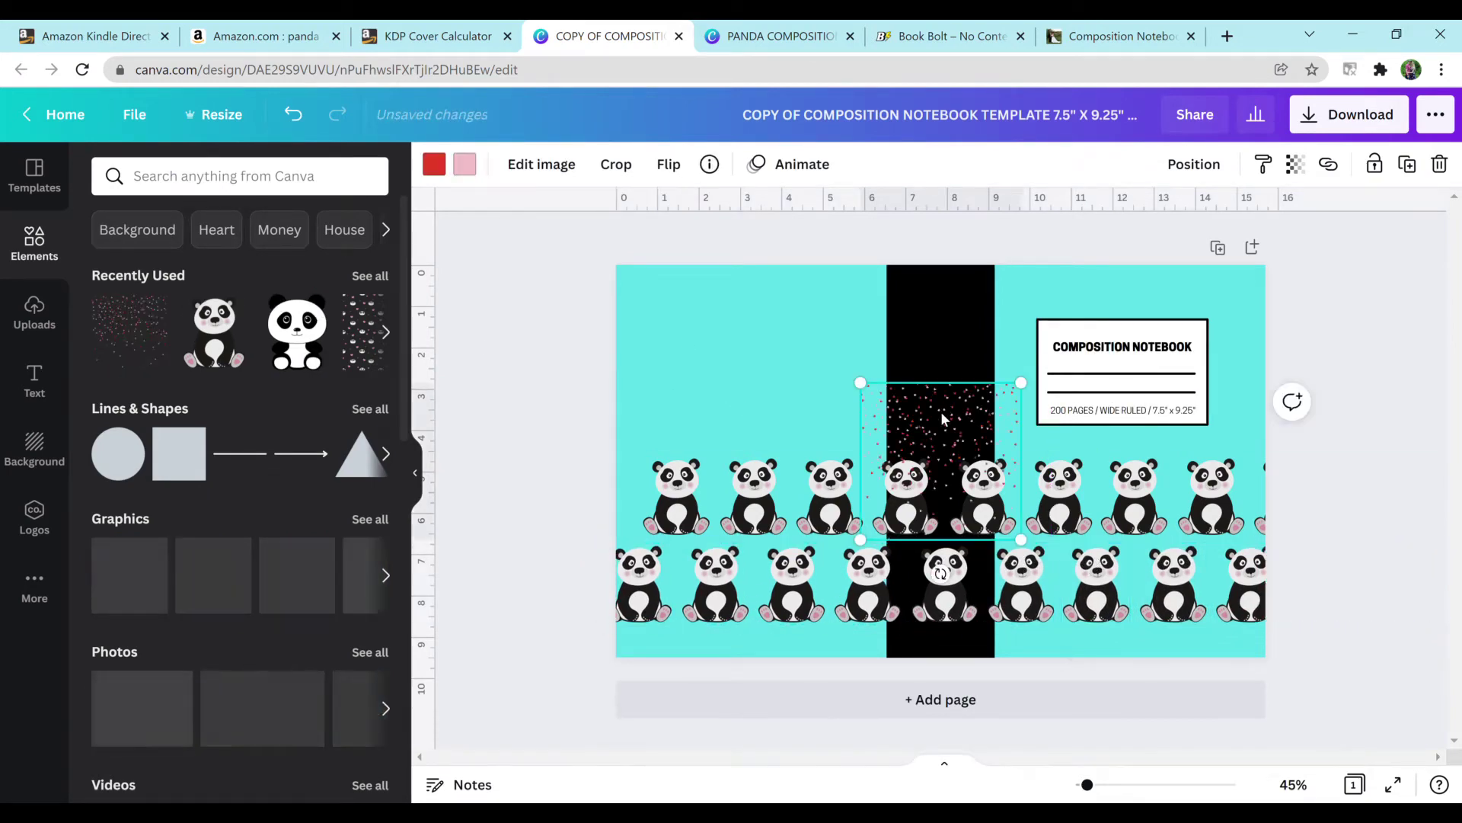
drag(940, 412, 625, 267)
drag(763, 420, 1002, 659)
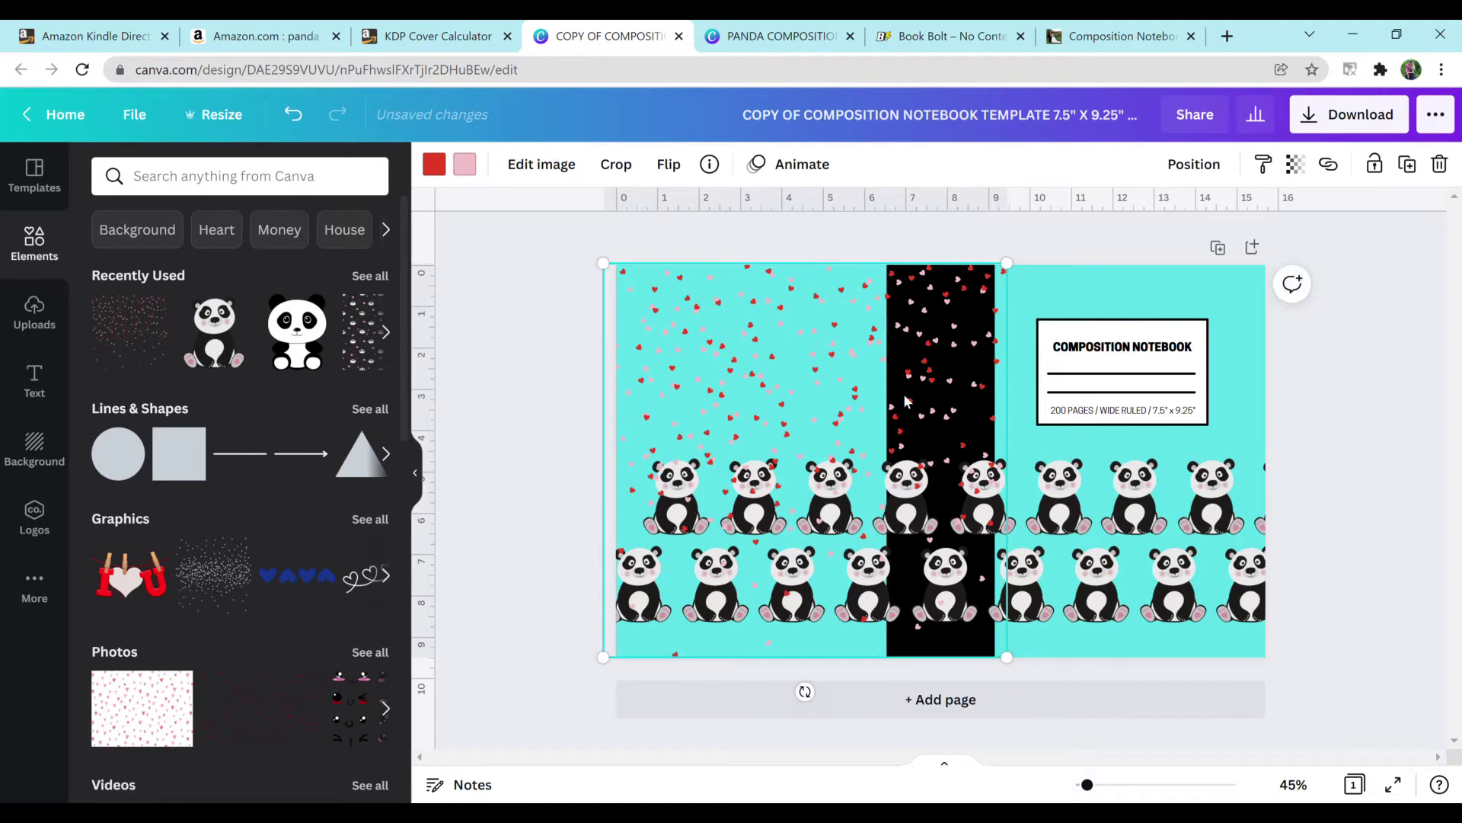
Step: Send the upper panda row backward so it sits behind the black spine
click(1194, 164)
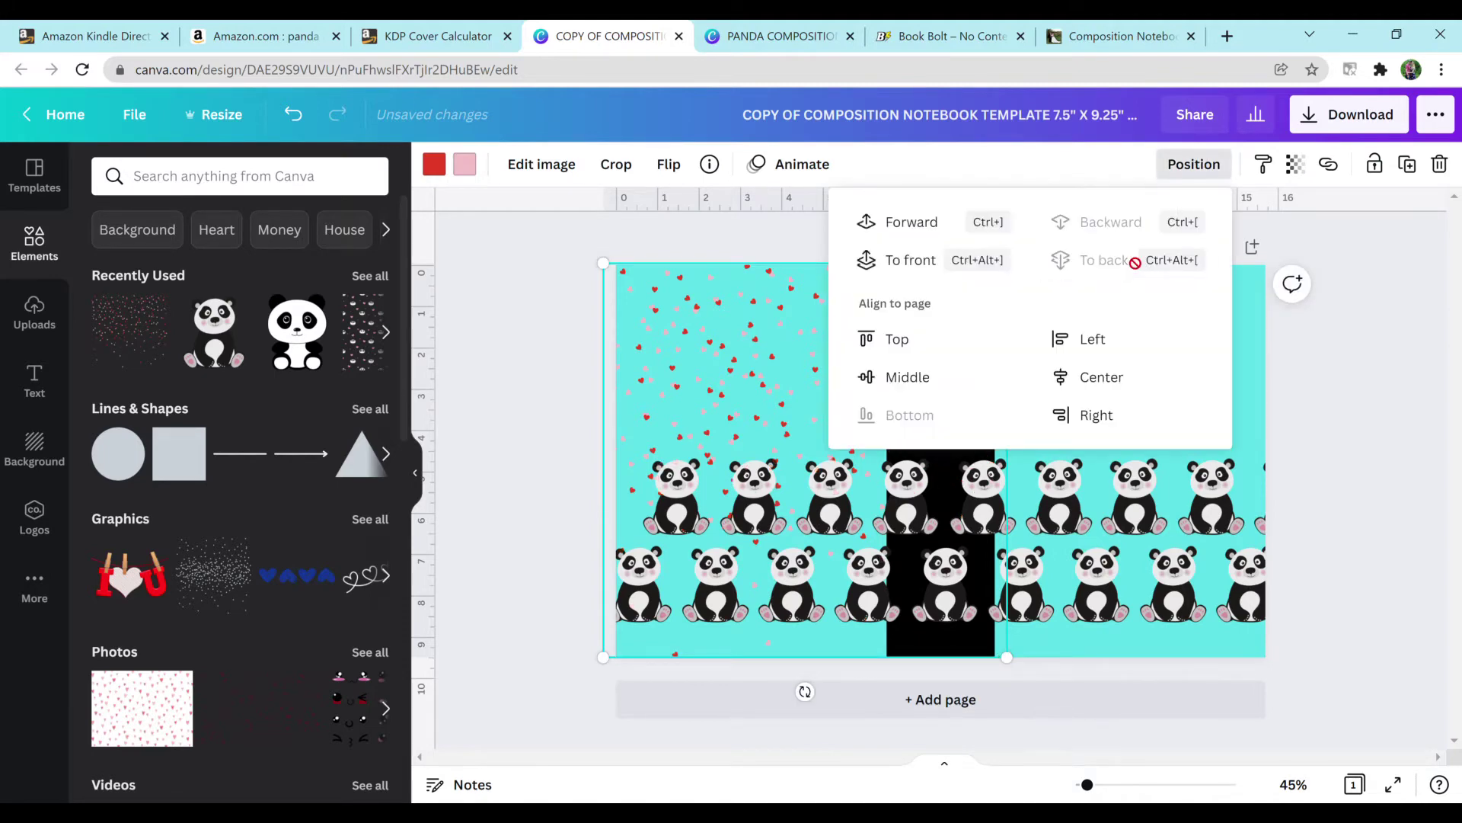
click(1251, 314)
click(1178, 471)
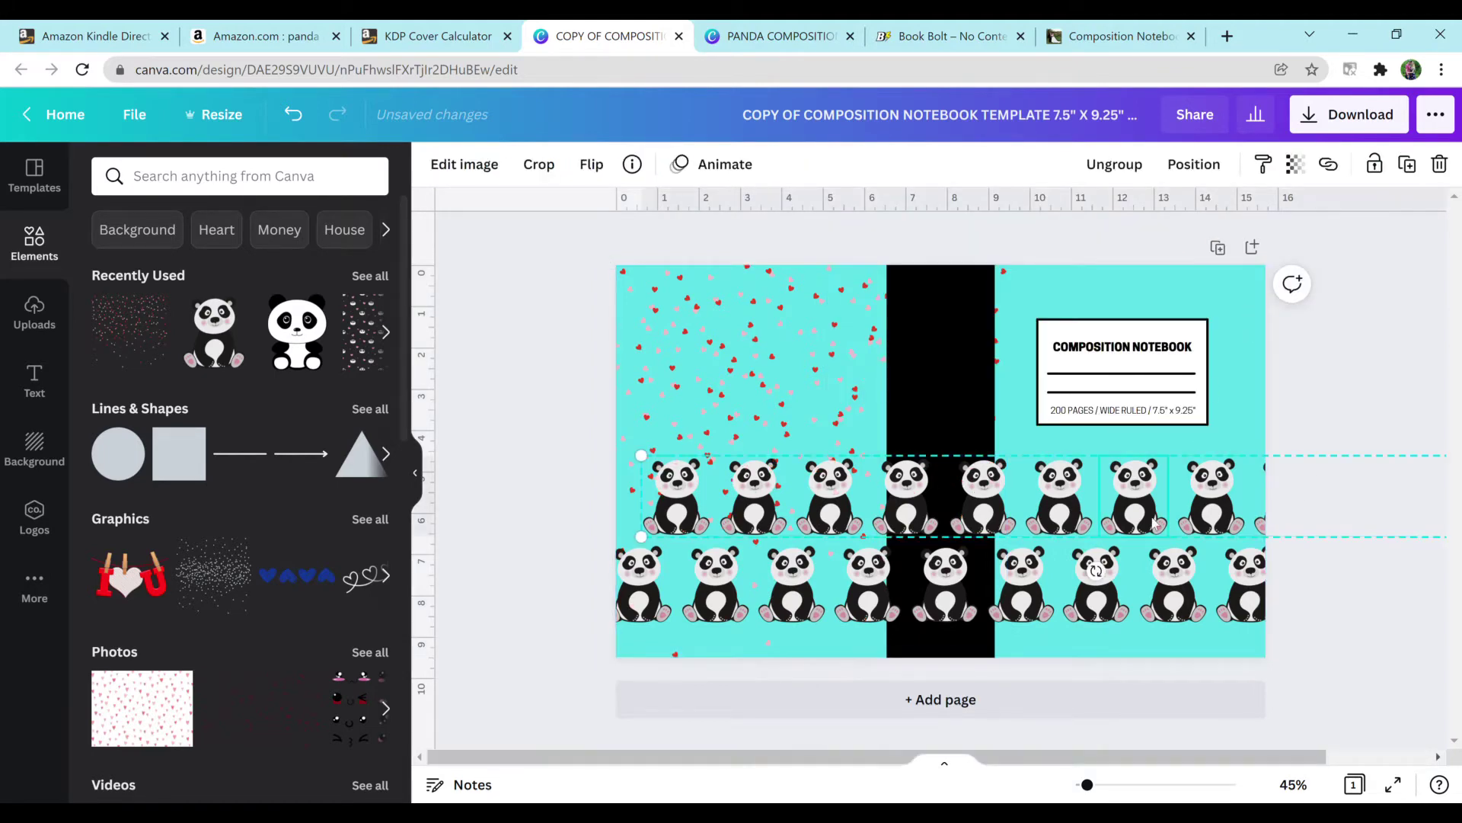
click(1193, 164)
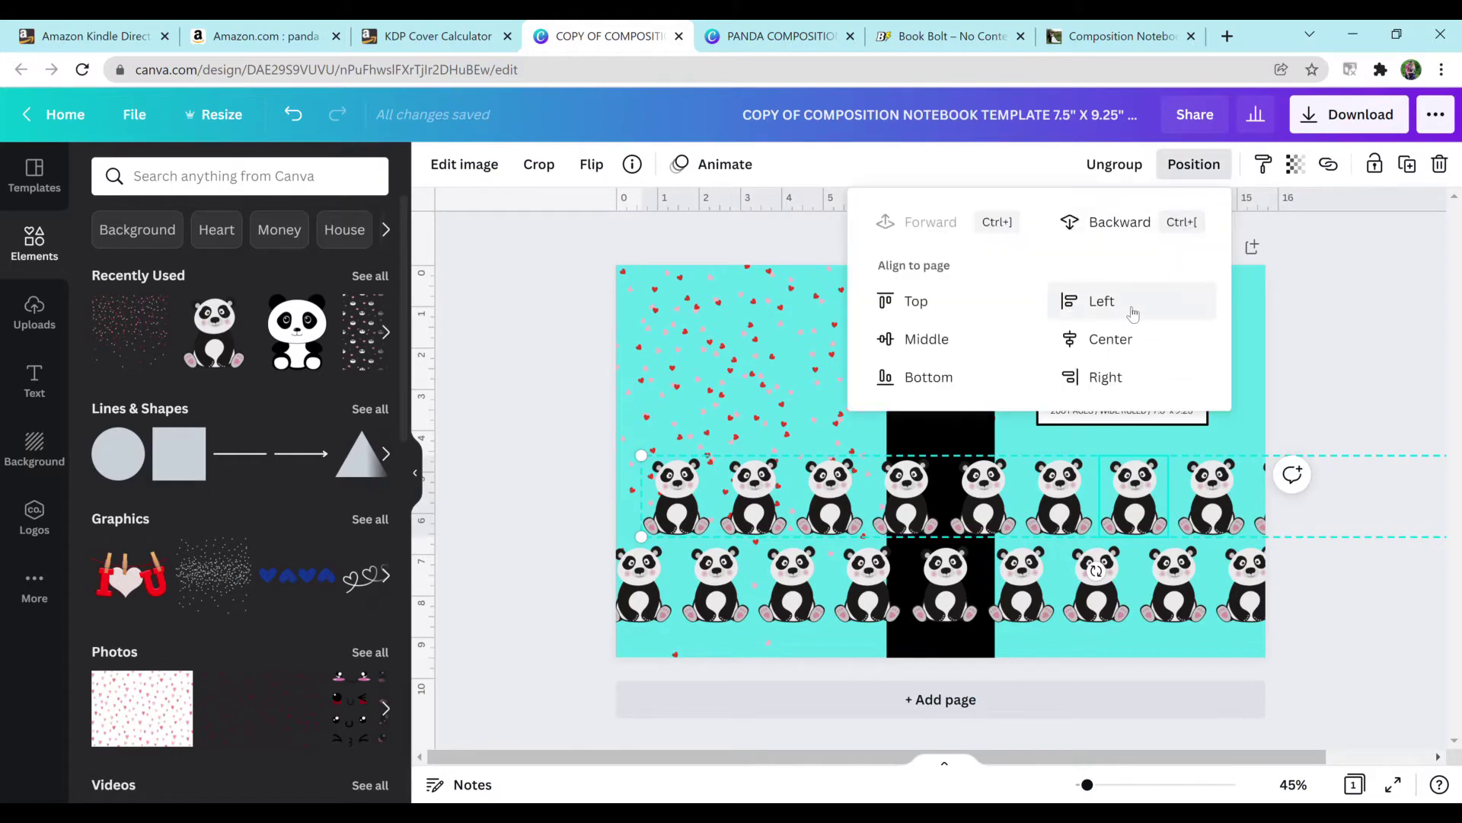
click(1133, 223)
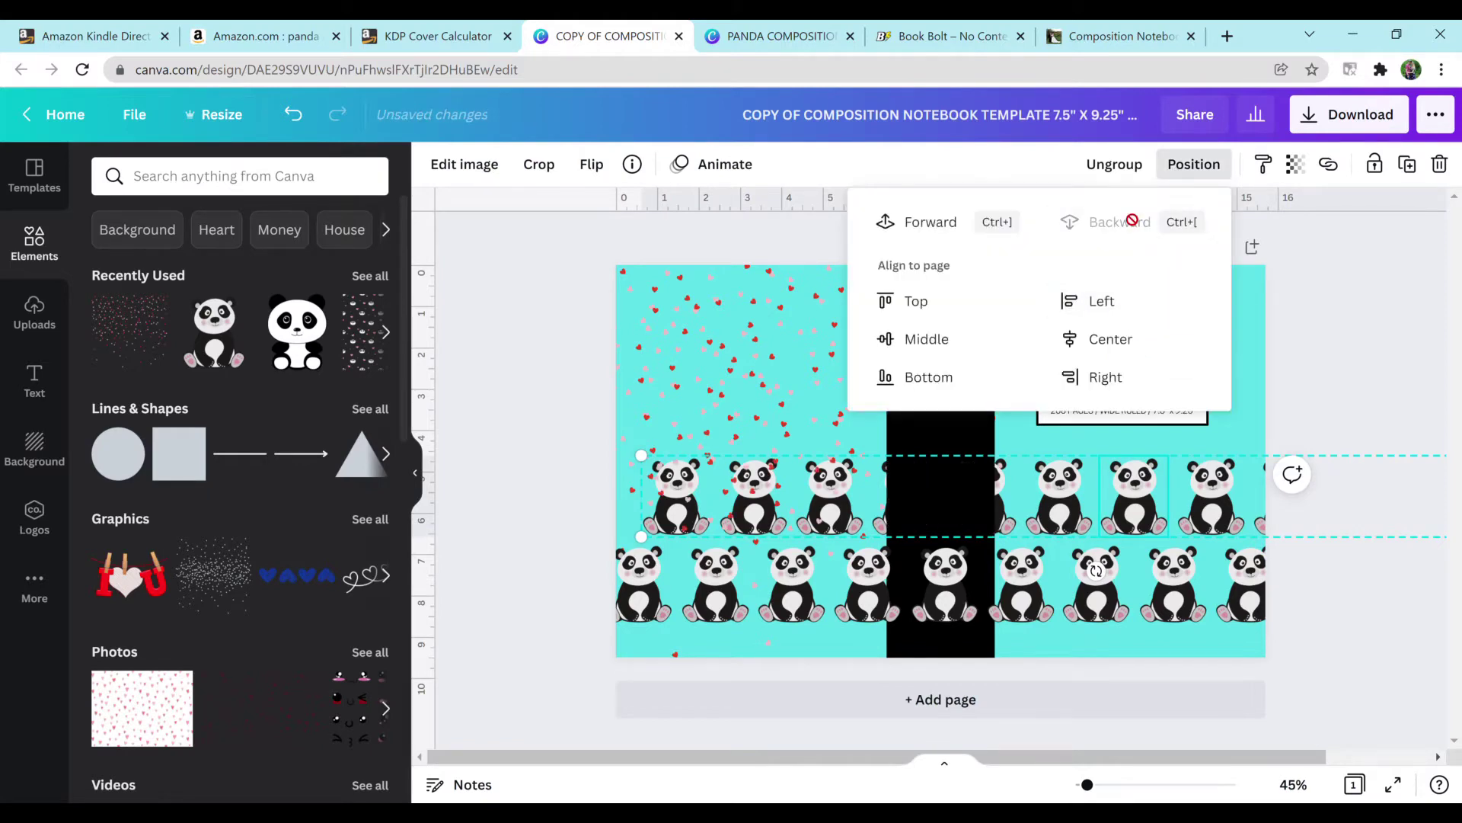
click(1255, 357)
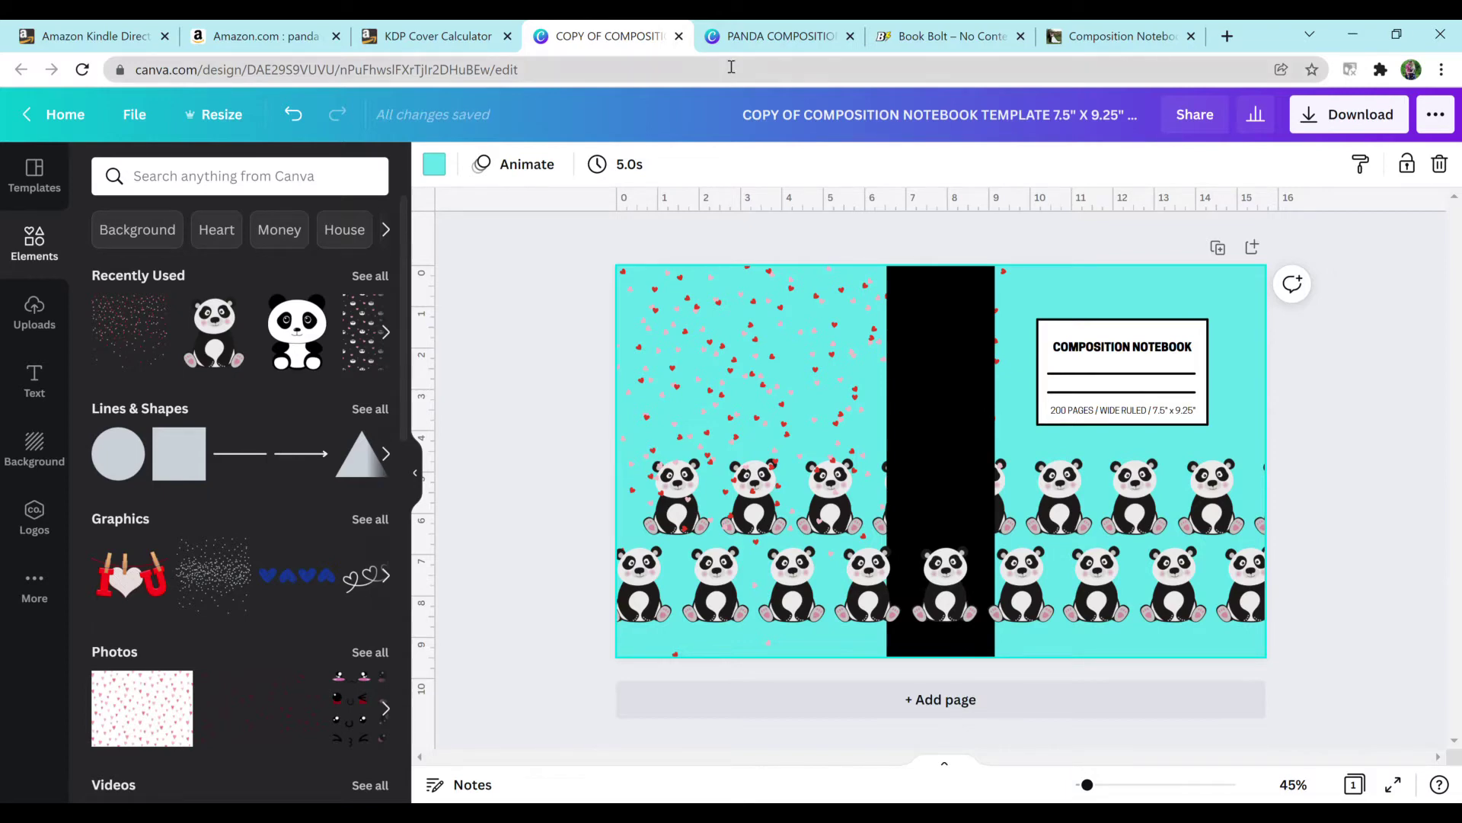
Step: Switch to the PANDA COMPOSITION NOTEBOOK design and close the COPY OF COMPOSITION NOTEBOOK tab
click(781, 34)
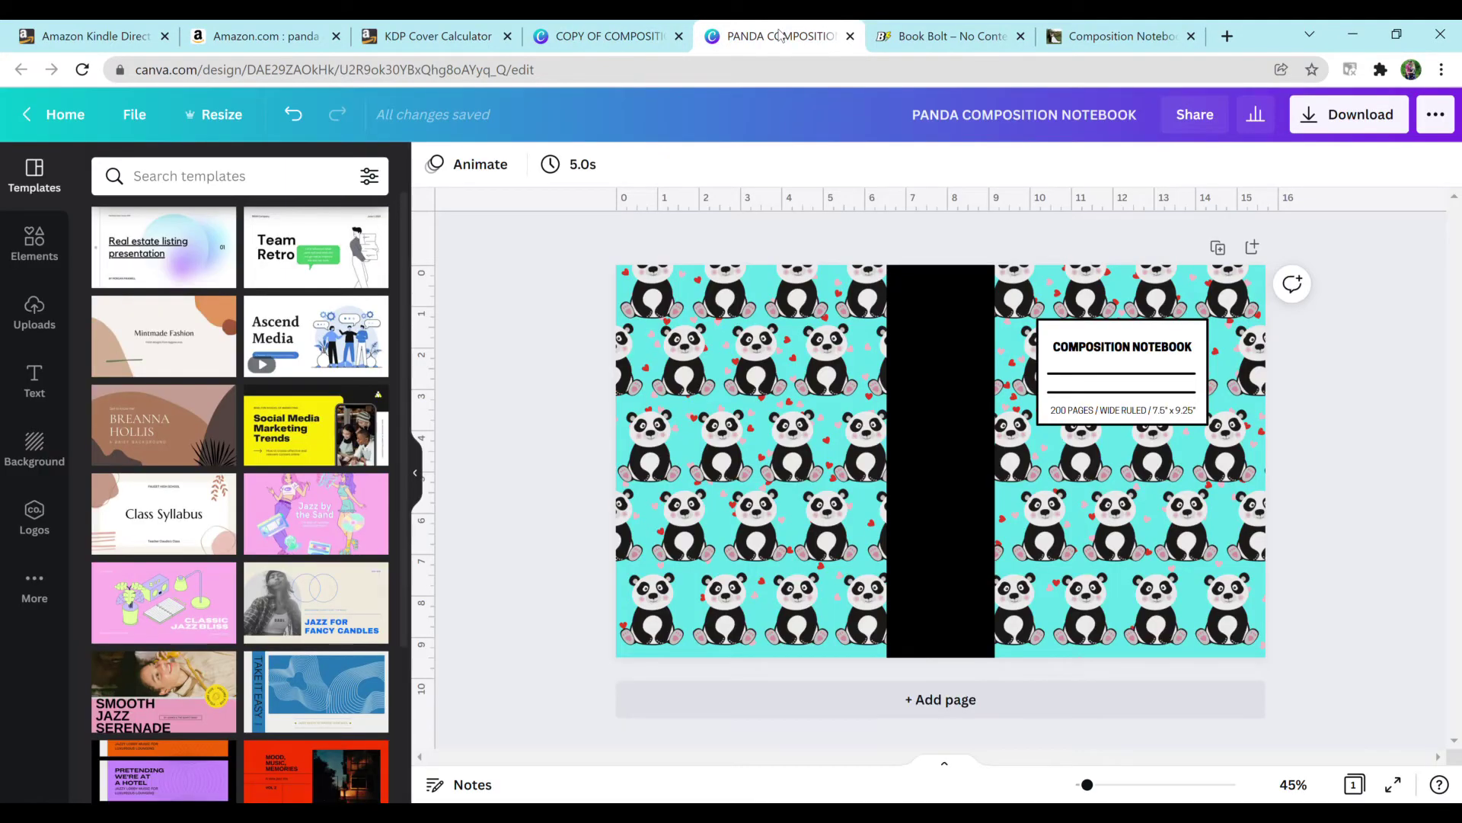
click(679, 37)
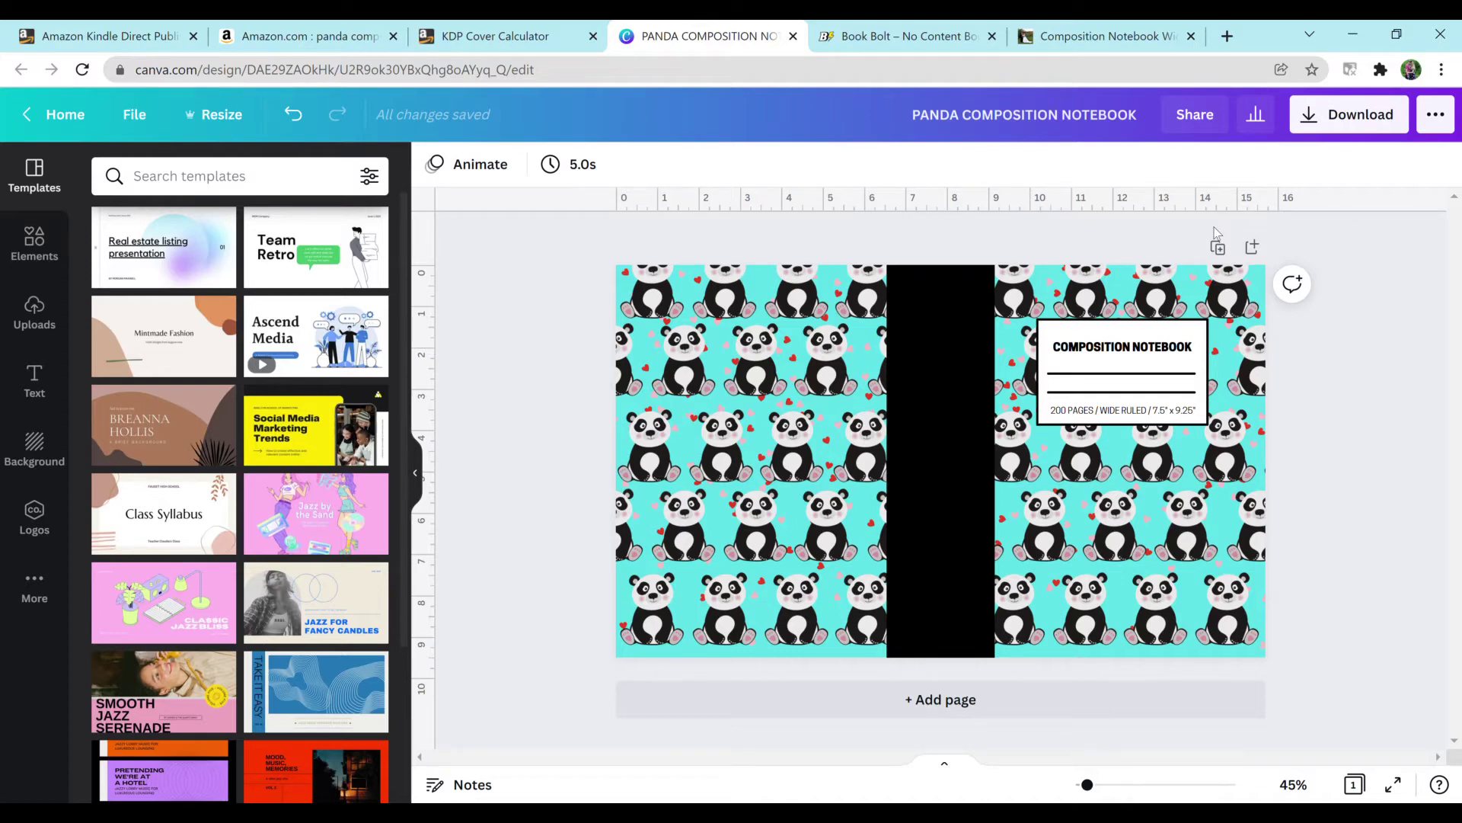
click(945, 422)
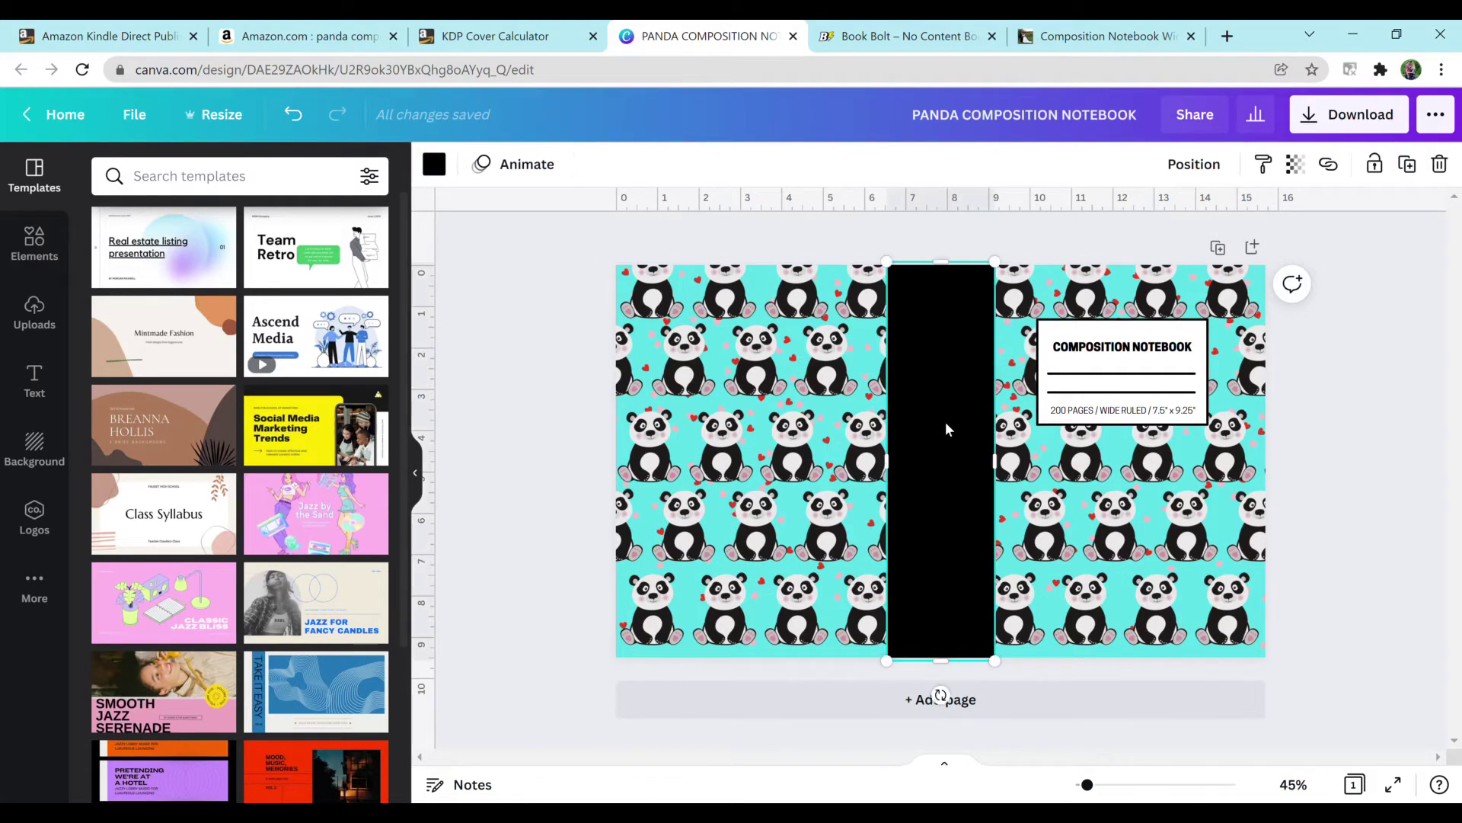
Step: Recolour the selected spine bar from black to the pink document colour
click(431, 166)
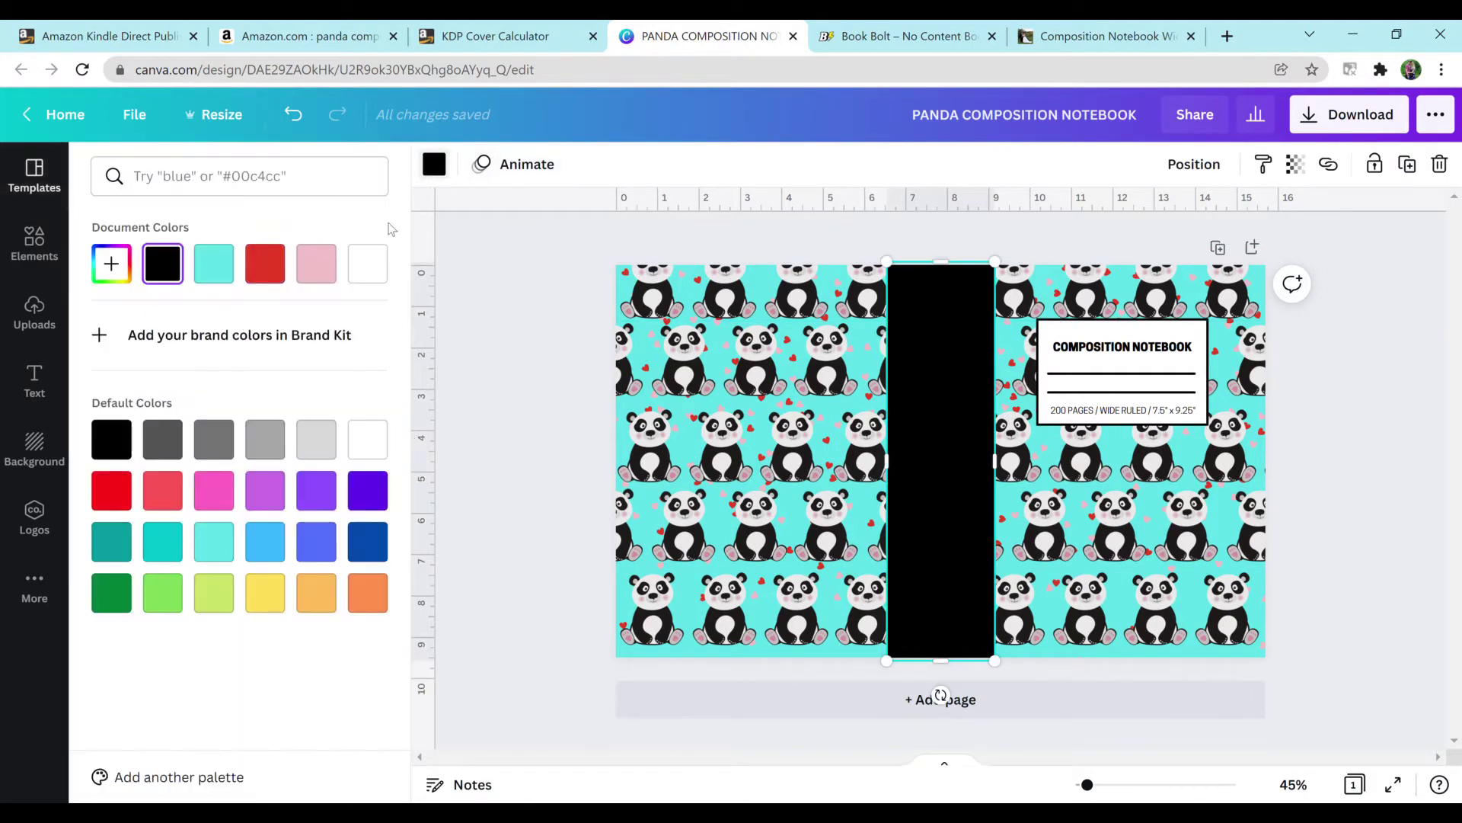
click(314, 268)
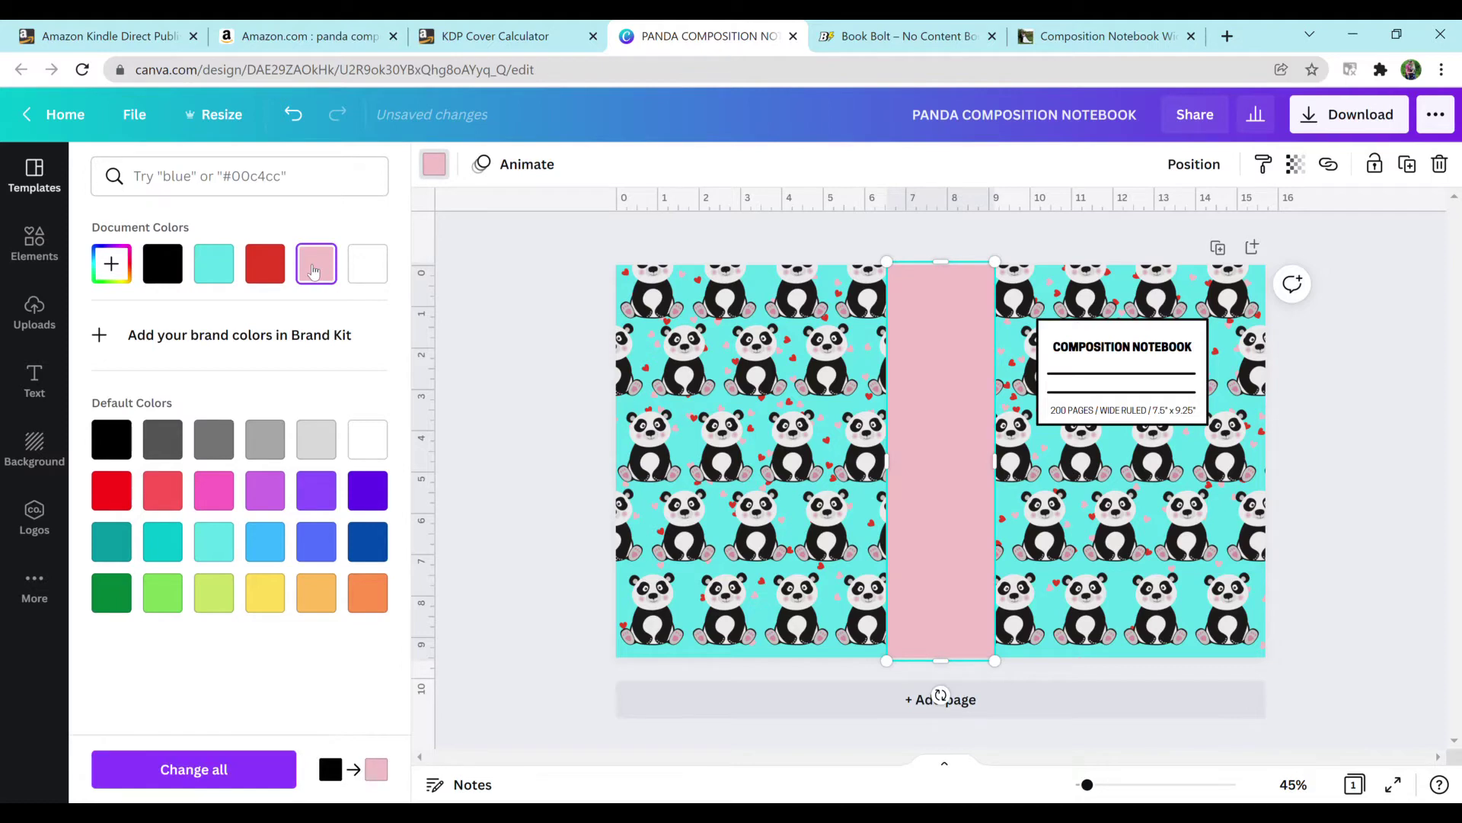
click(162, 263)
click(329, 276)
key(Escape)
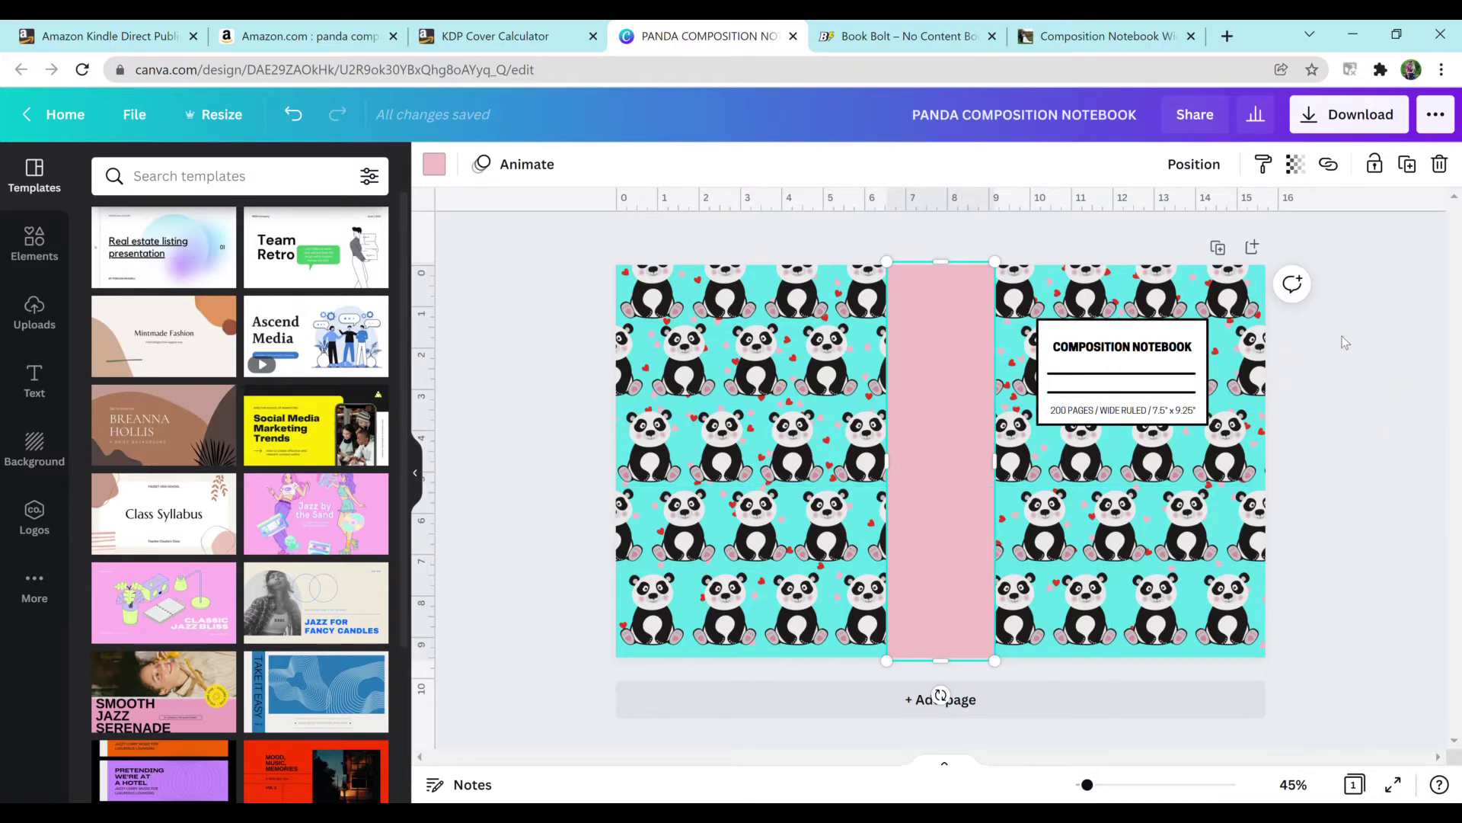
Step: Download the cover with the file type changed from PNG to PDF Standard
click(1362, 118)
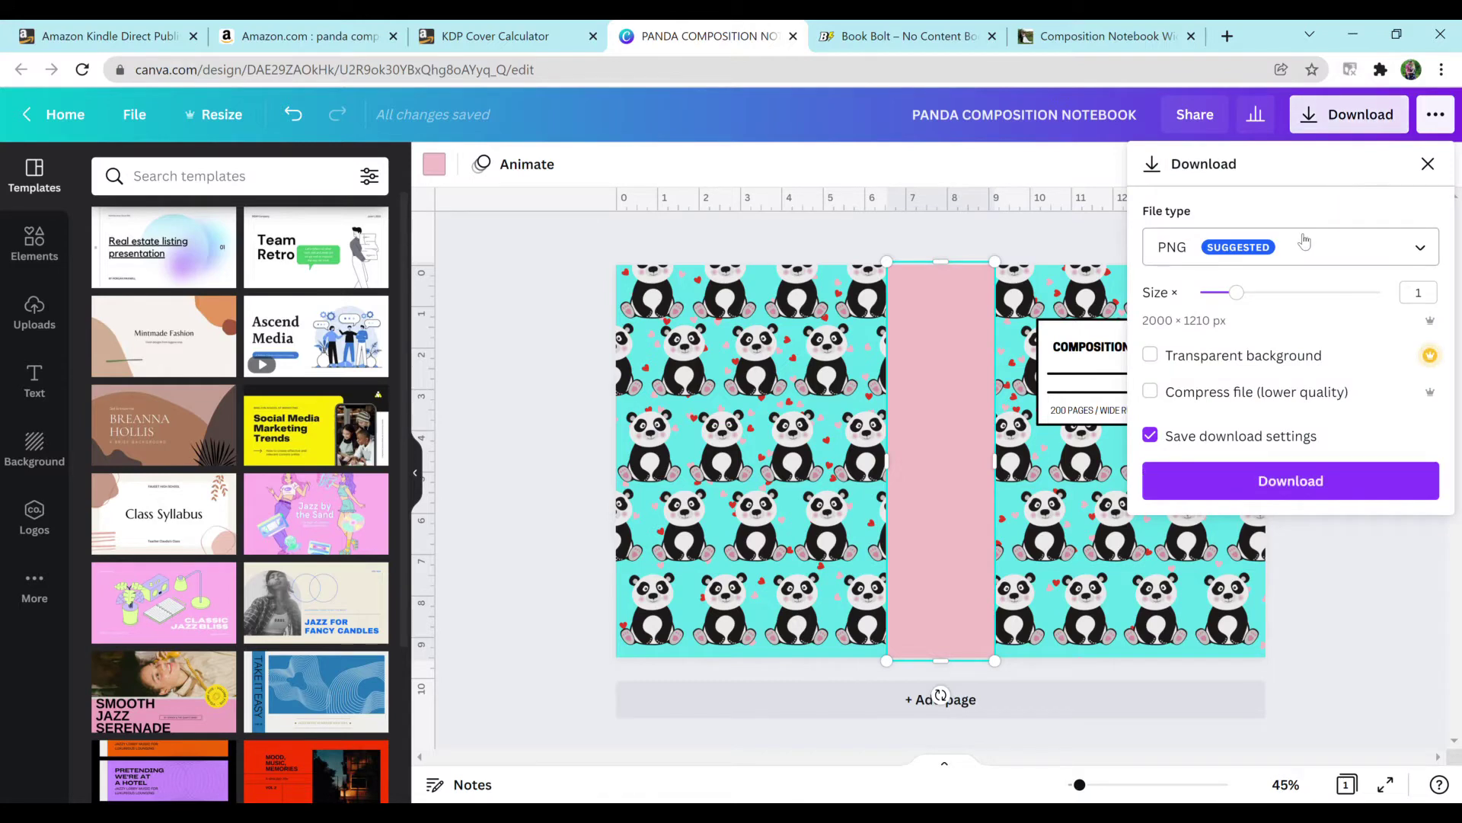
click(1305, 242)
click(1266, 363)
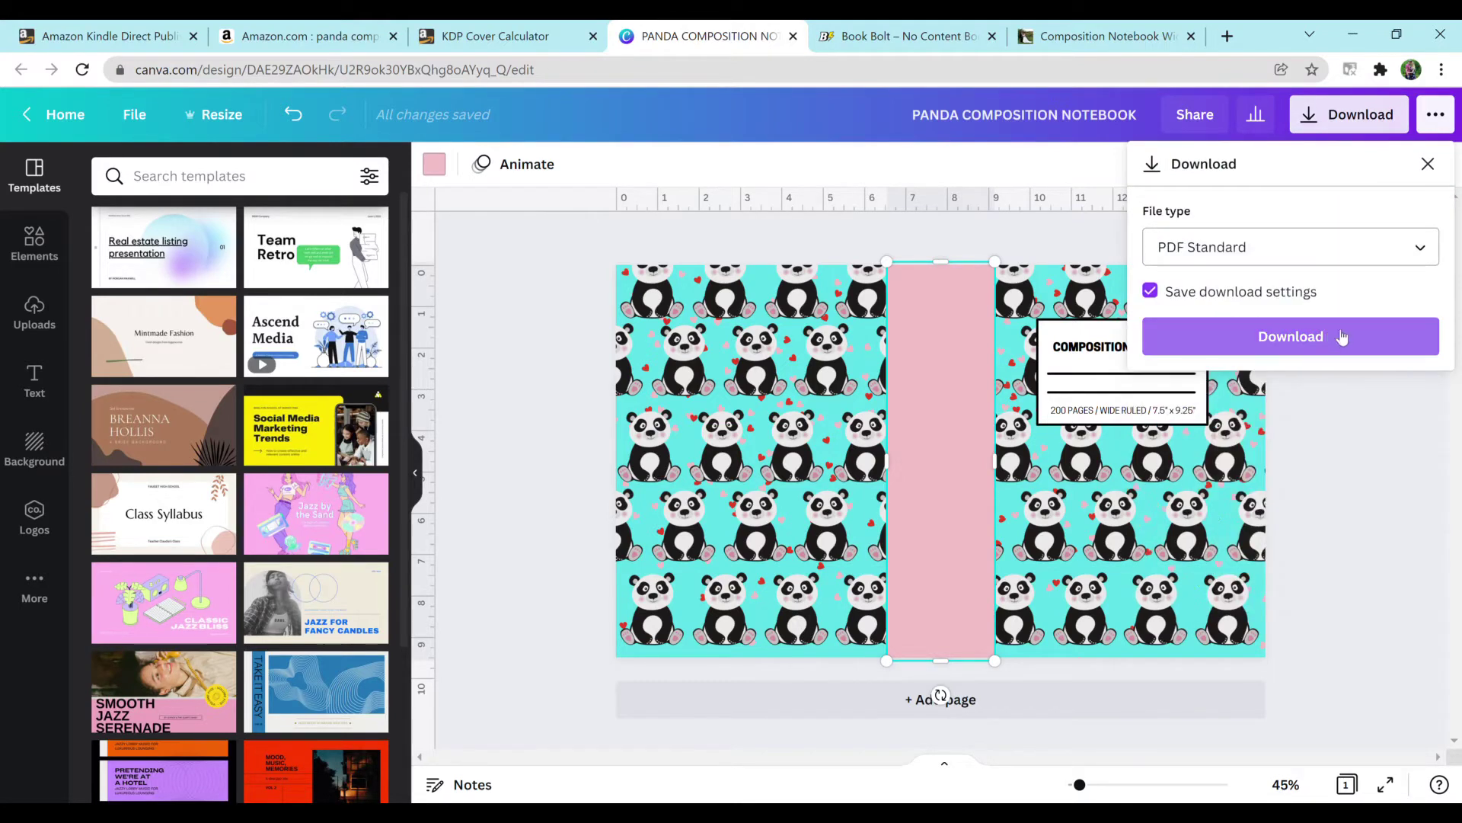
click(1342, 336)
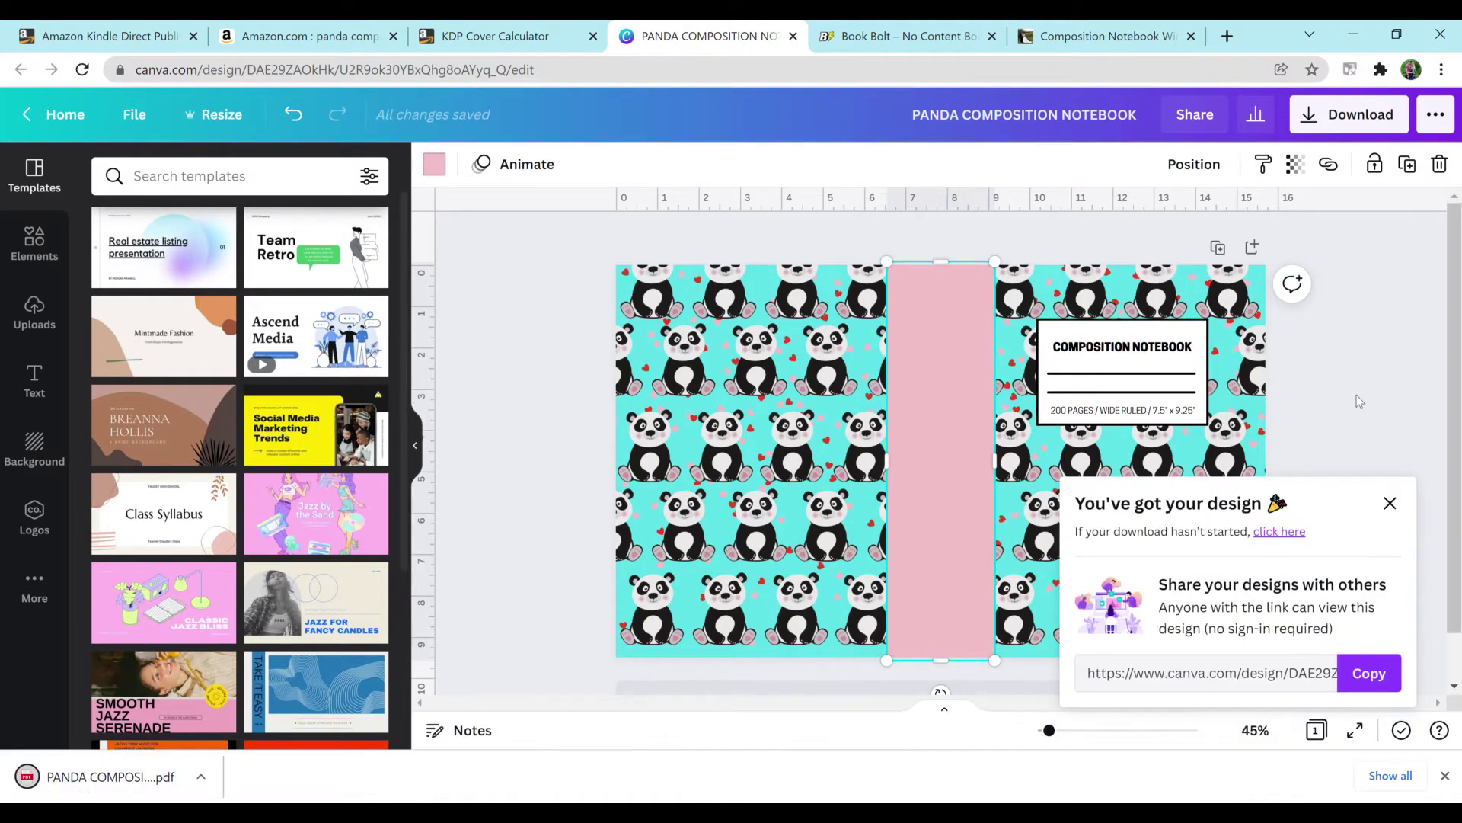
click(1328, 370)
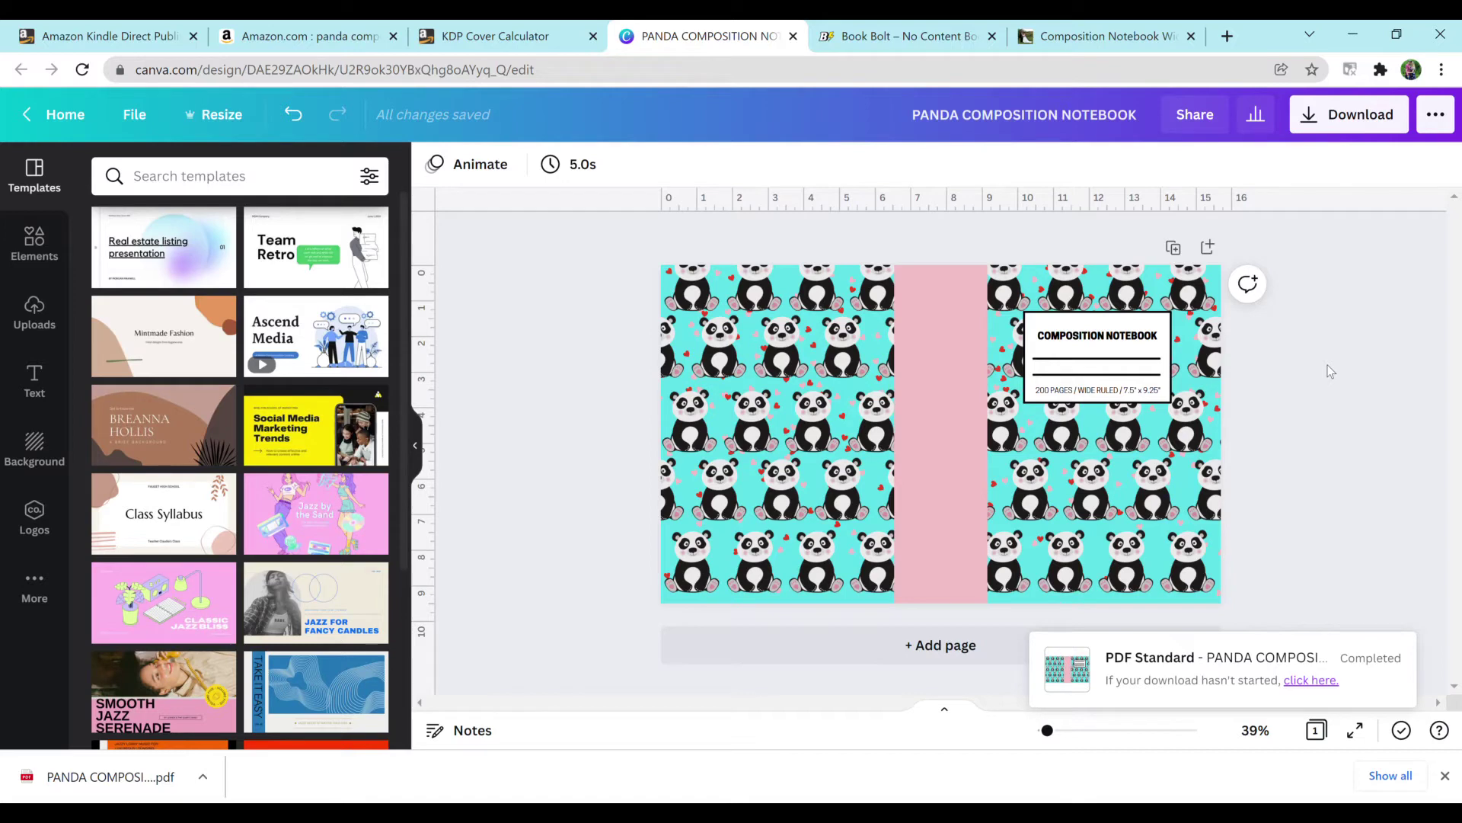
Step: Close the Gumroad notebook product page and the KDP Cover Calculator, with a quick look at the Canva panda design
click(1118, 38)
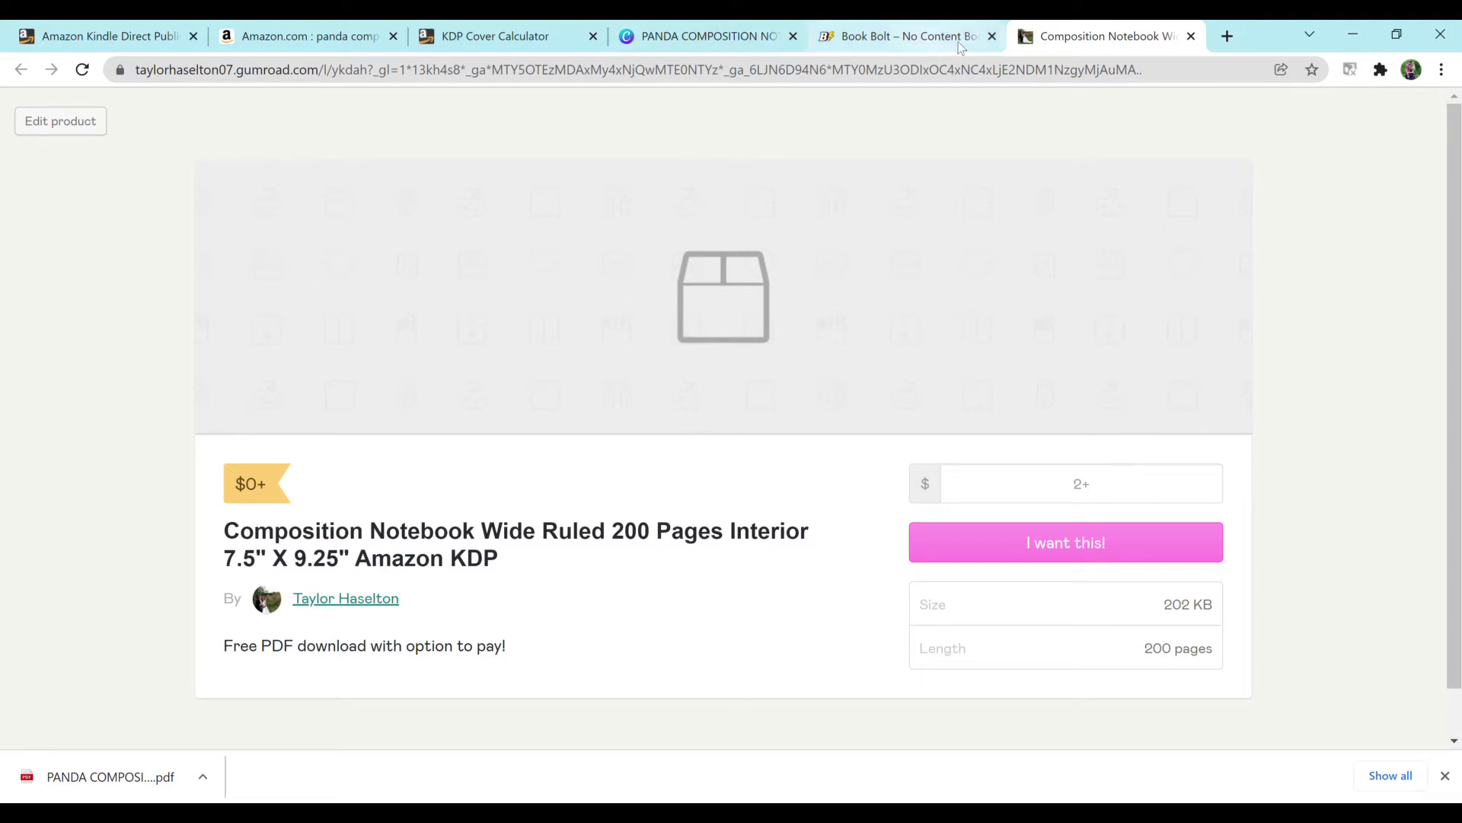
click(1192, 37)
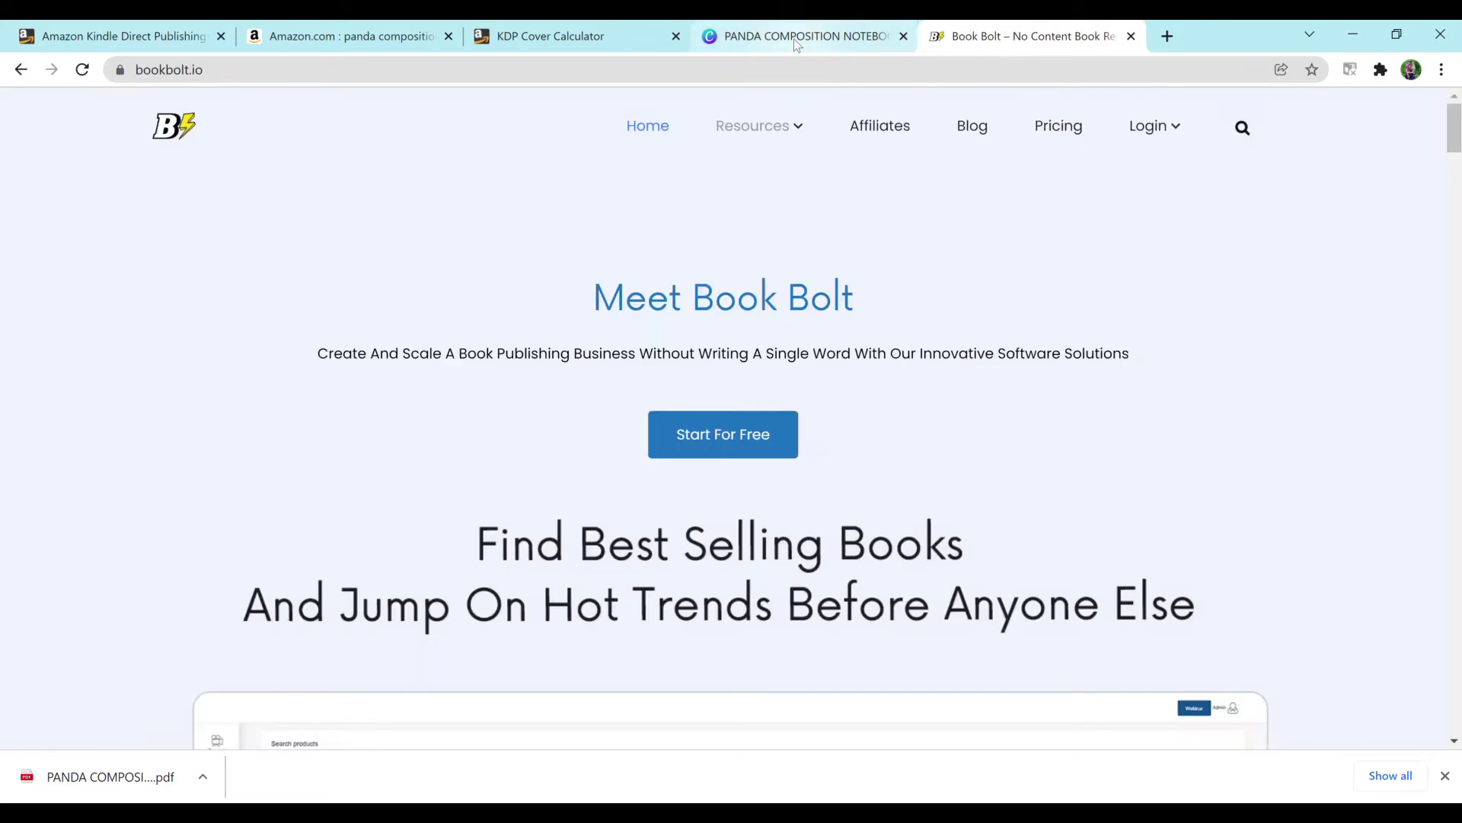
click(794, 39)
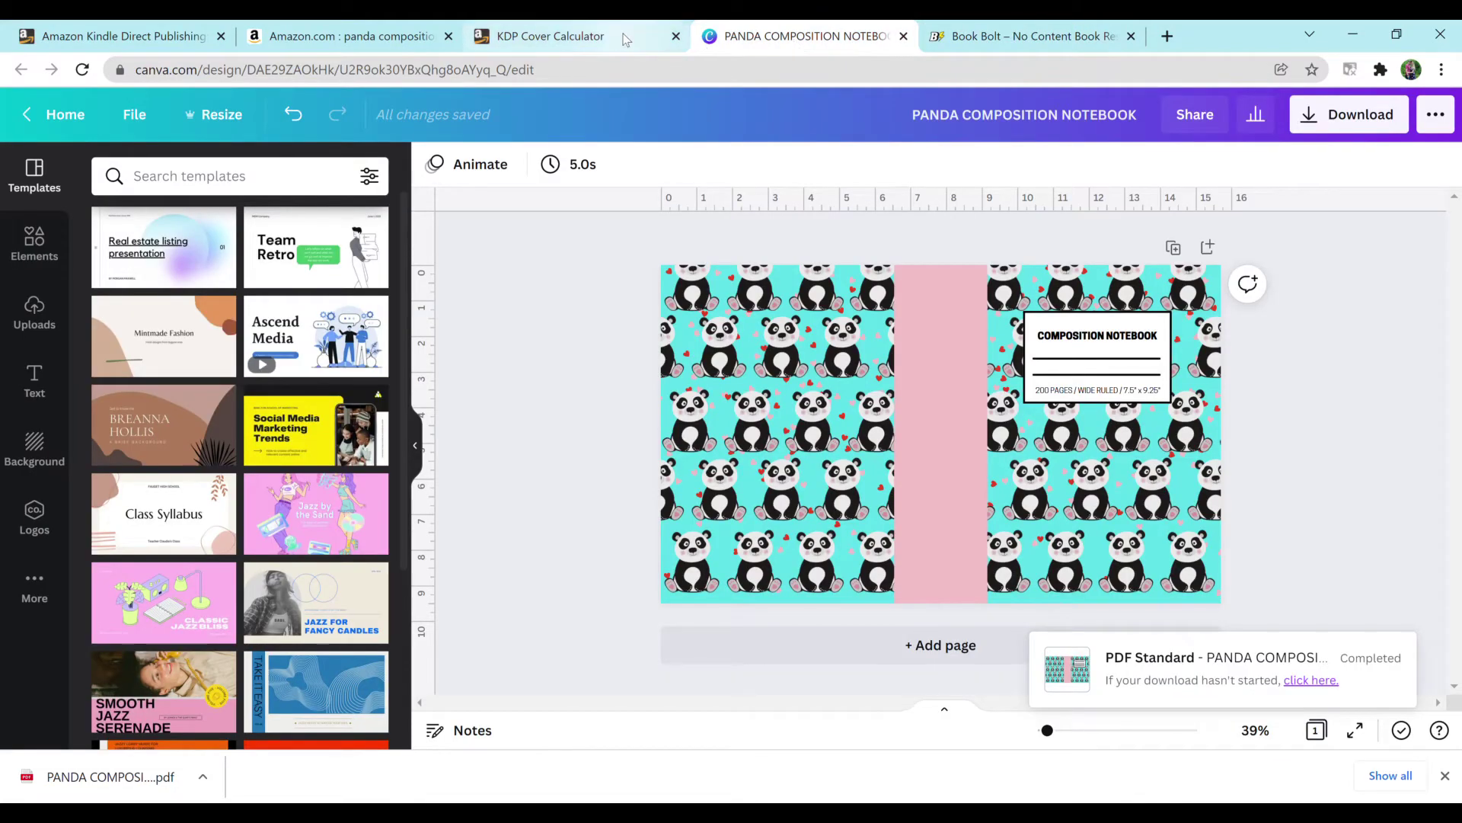
click(676, 36)
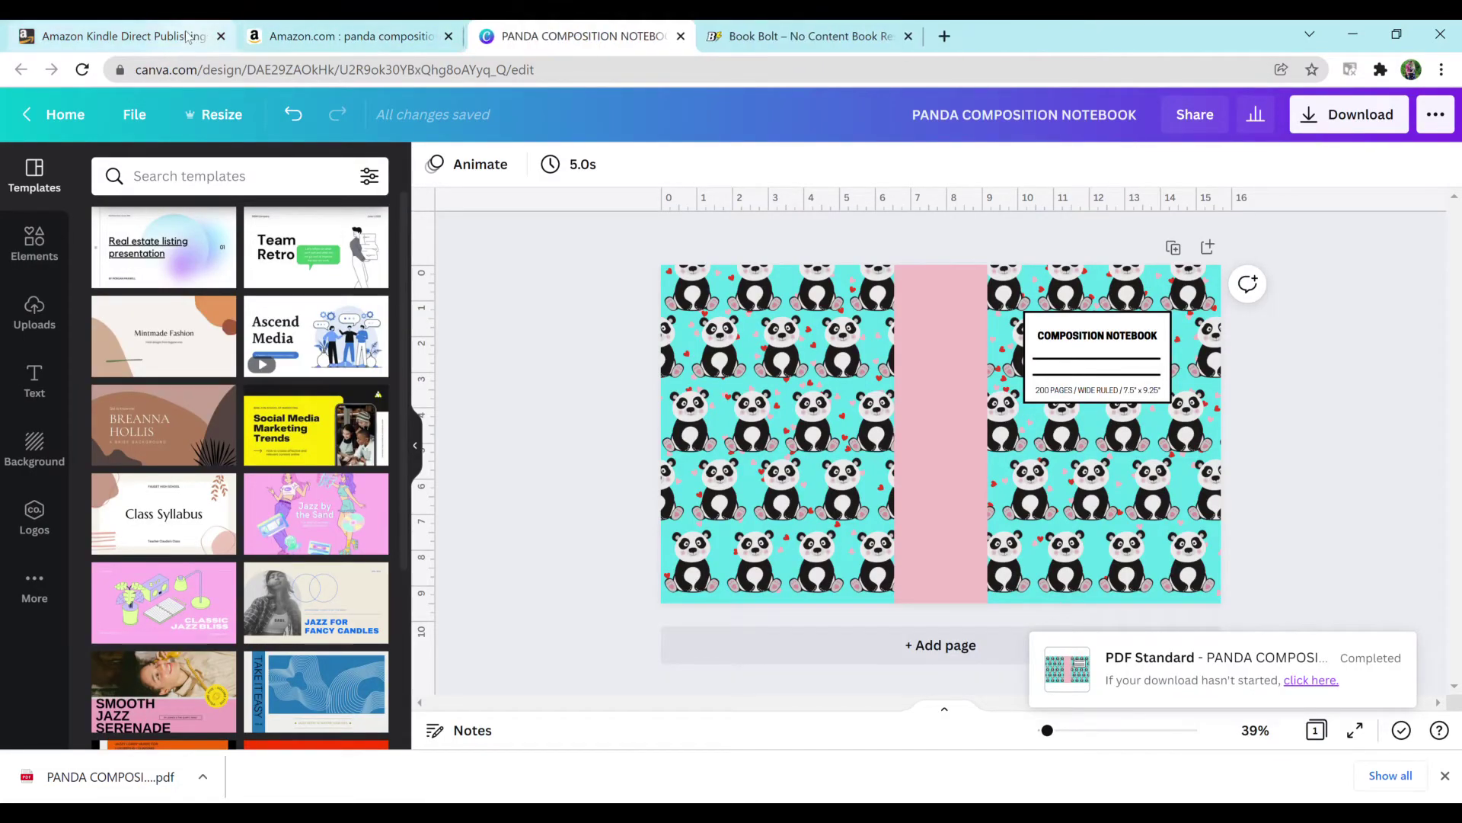
Step: From the KDP bookshelf, start a new paperback title and submit the Amazon sign-in
click(188, 36)
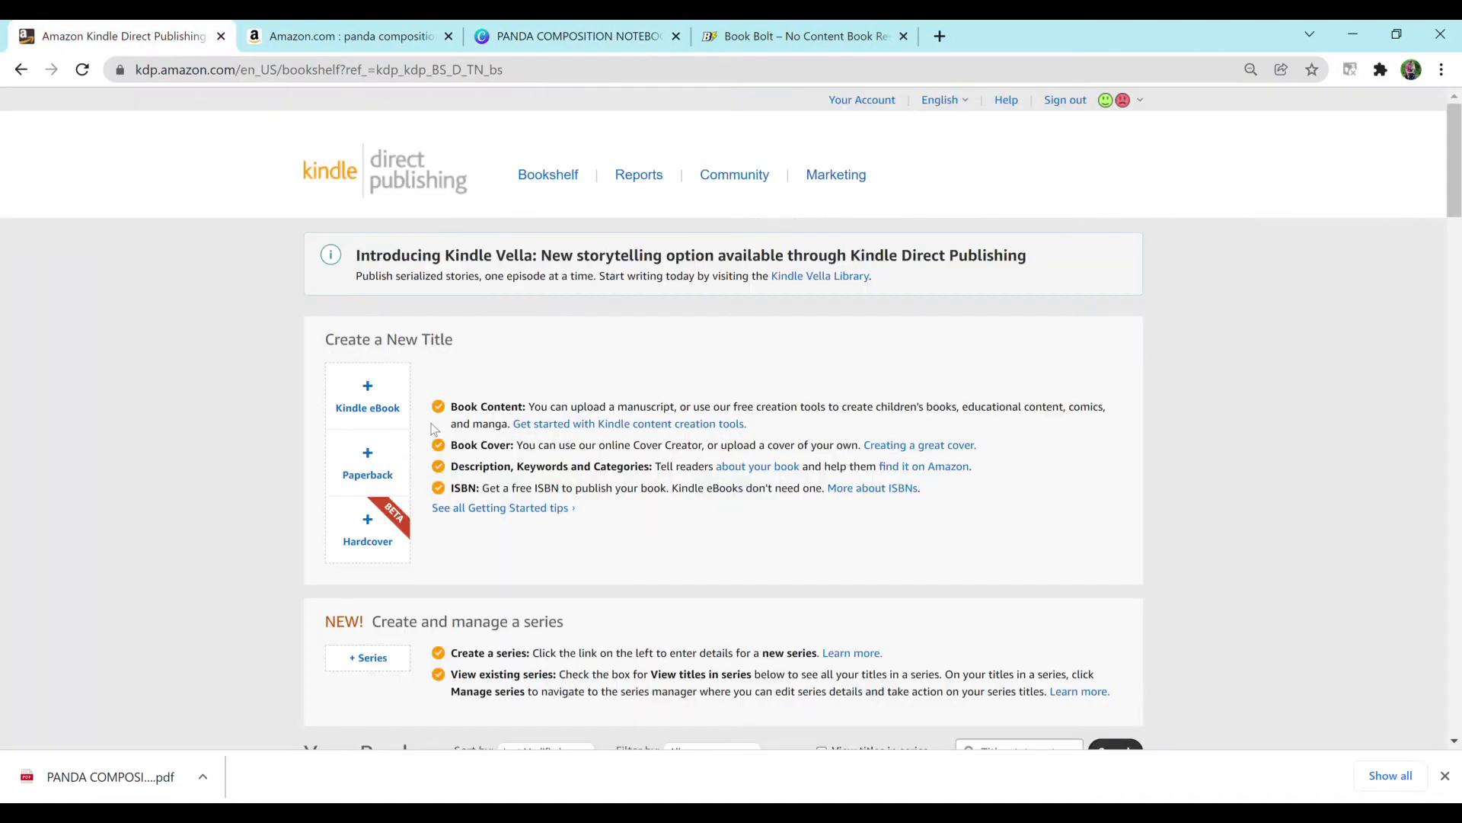
click(379, 442)
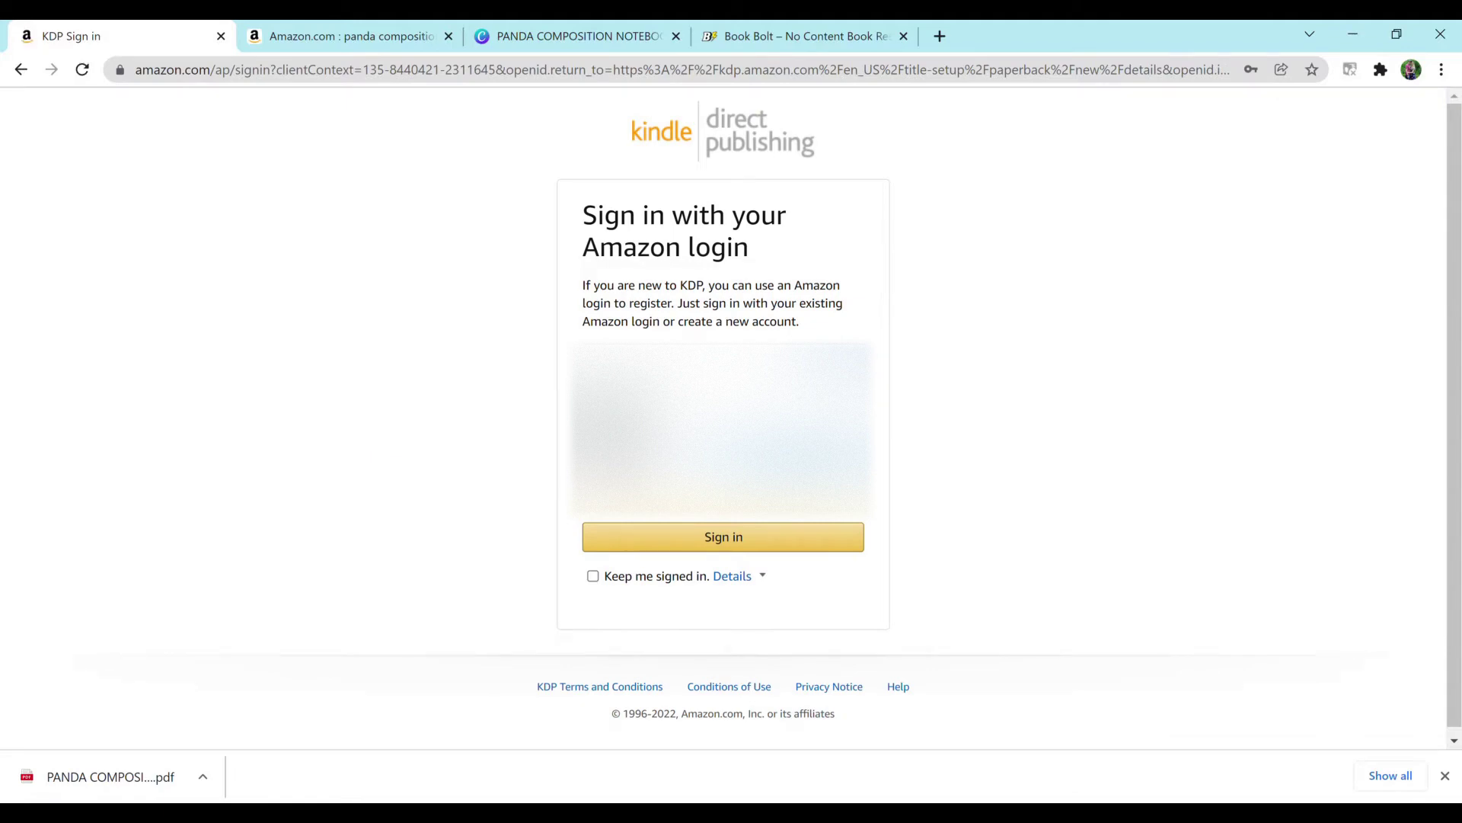
key(Return)
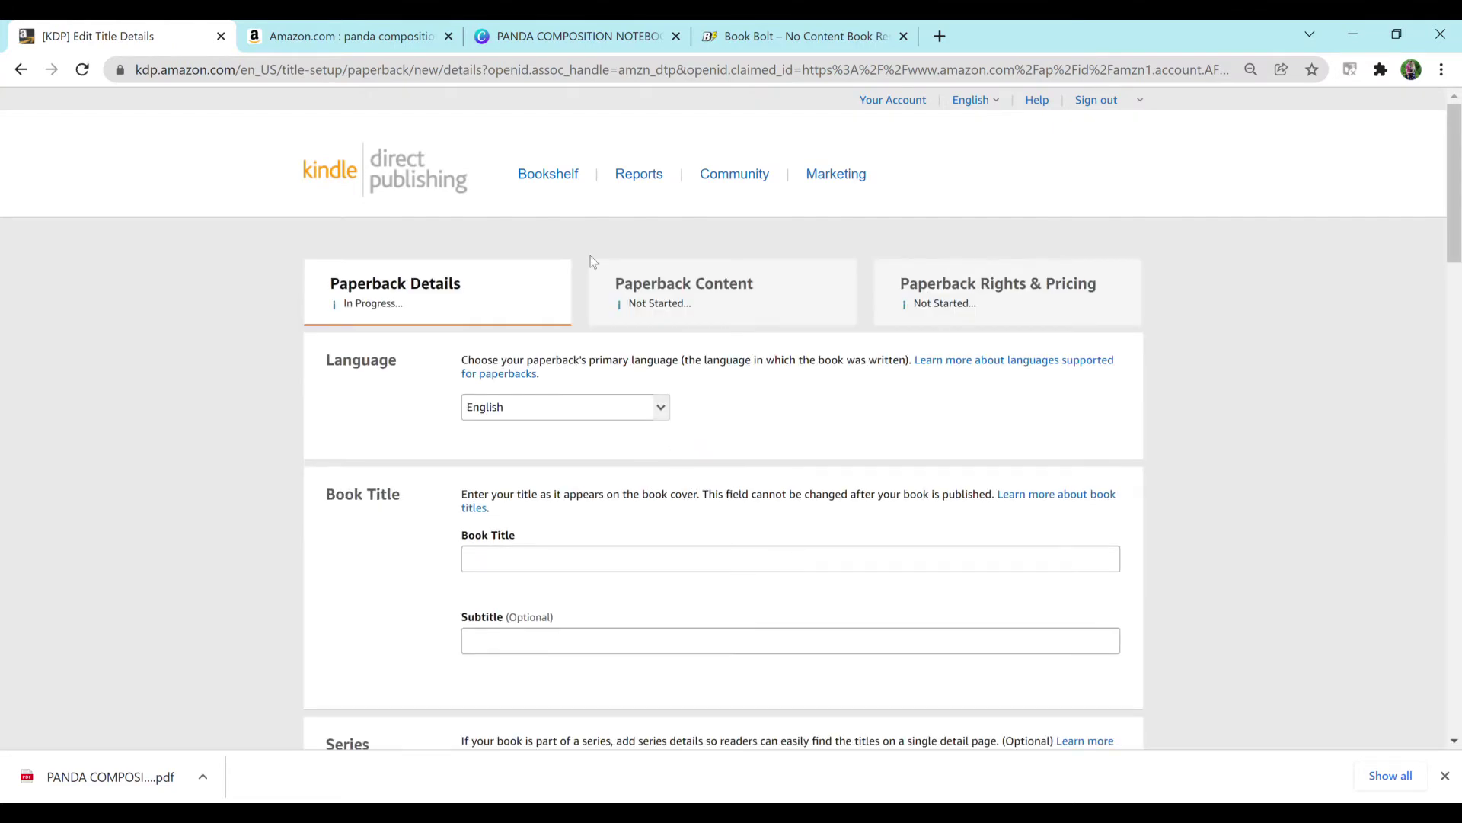
Step: Enter the title 'Composition Notebook' and the subtitle 'Pandas, Hearts, 200 Pages, Wide Ruled, For Girls, Women, Kids, Back To School'
scroll(1455, 251, down, 1)
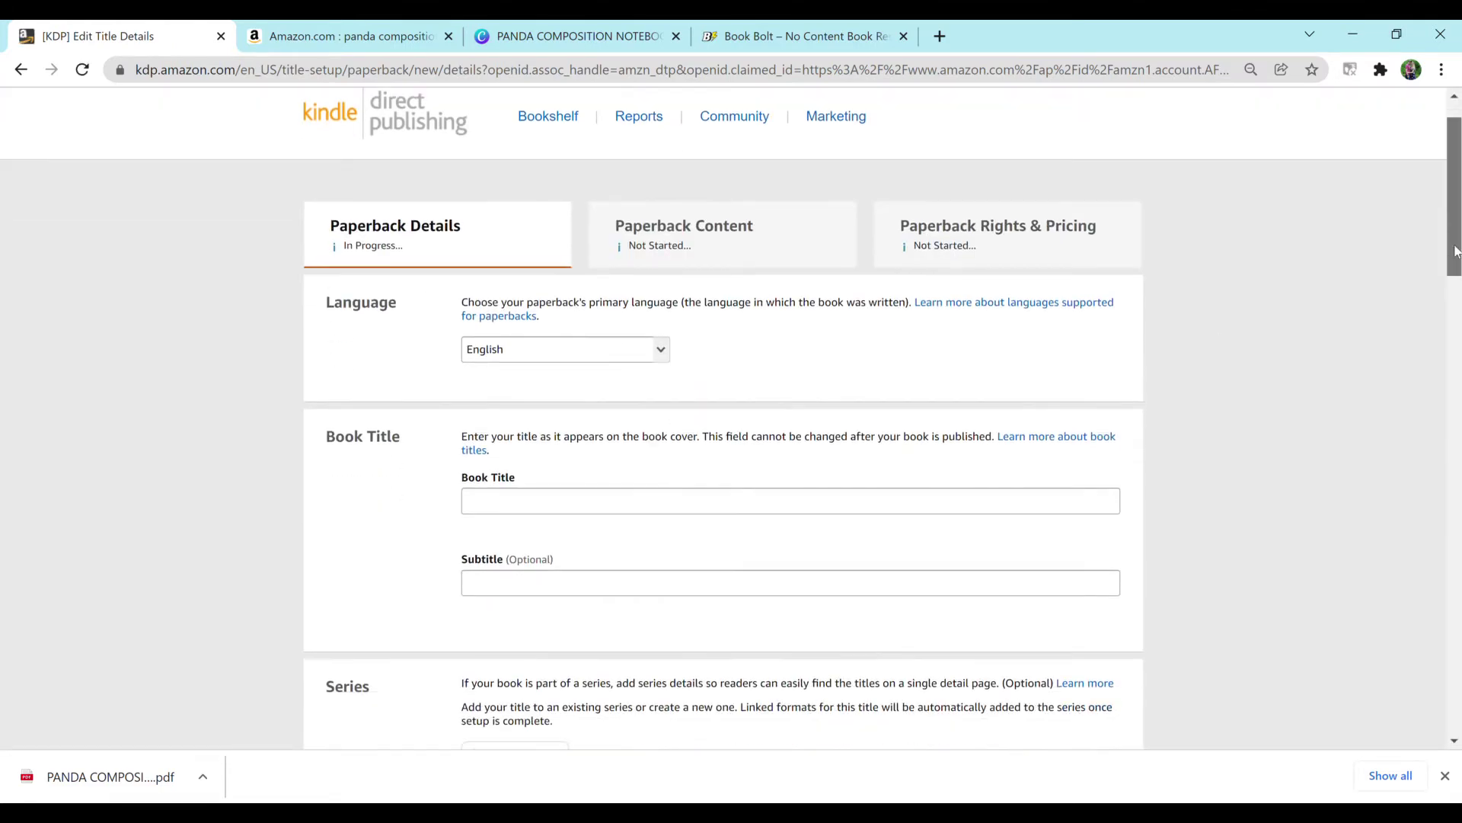
drag(1456, 251, 1456, 286)
click(751, 359)
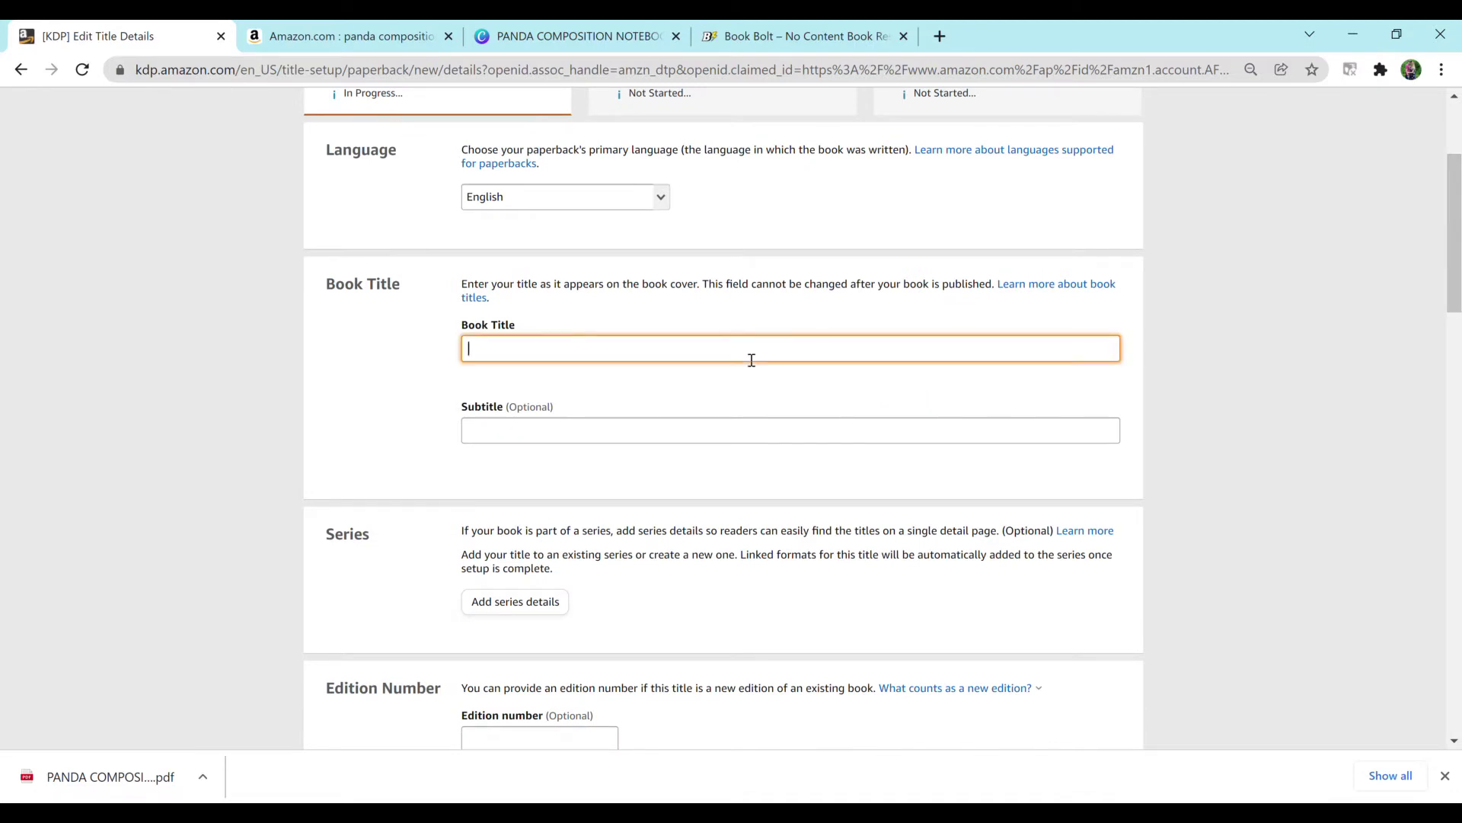
text(Composition Notebook)
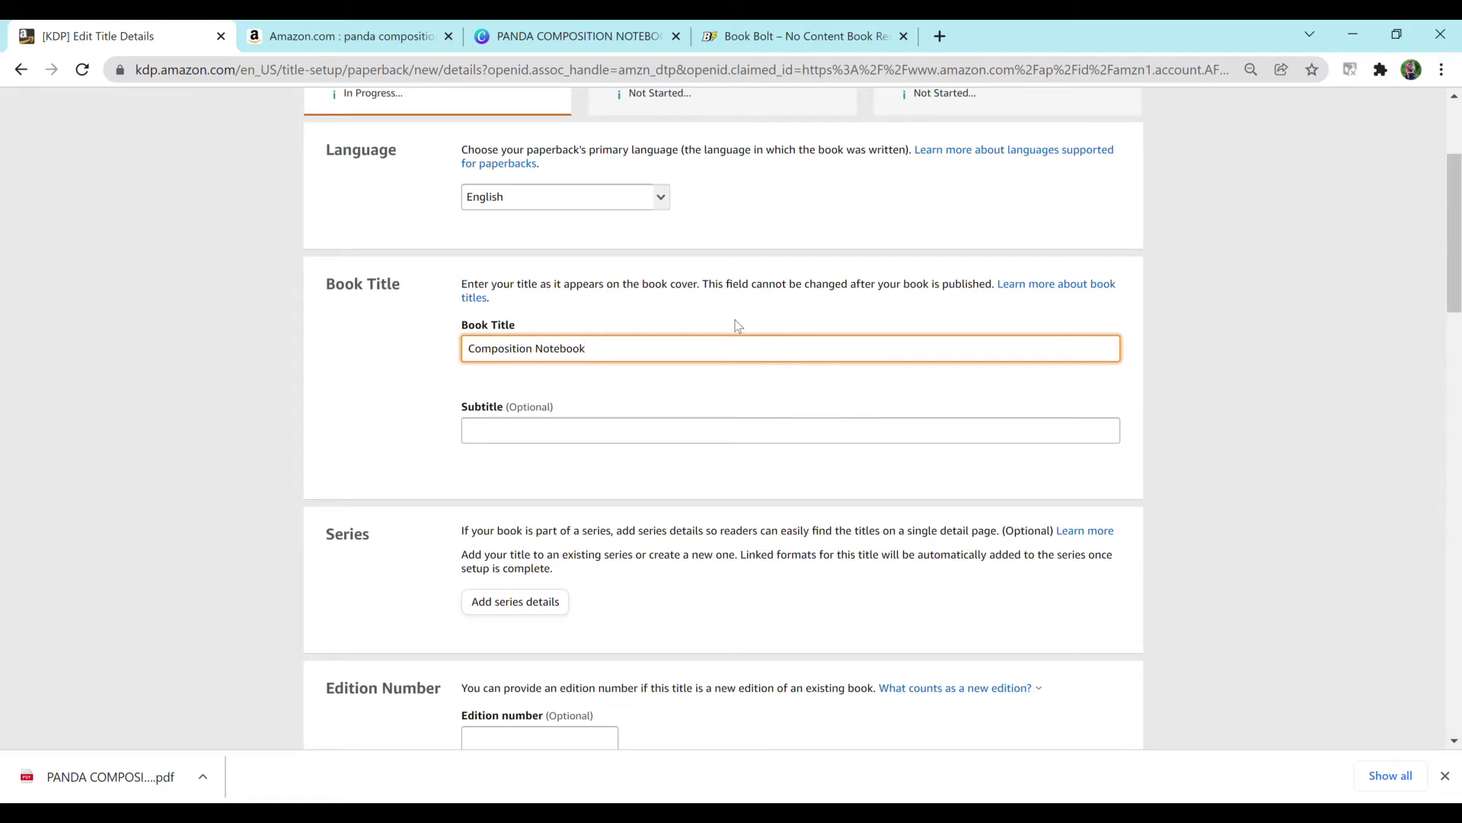
click(627, 38)
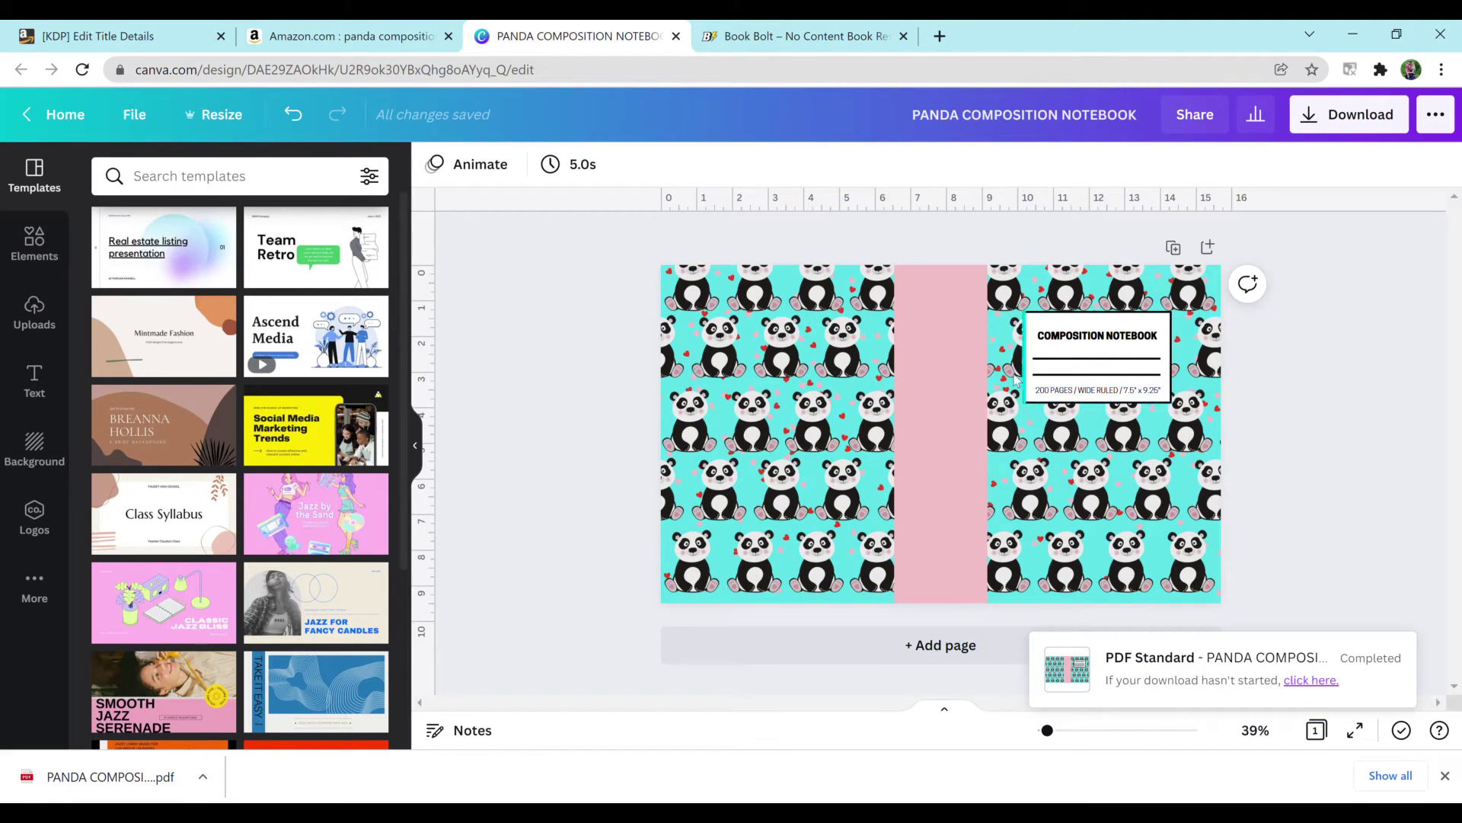
click(86, 44)
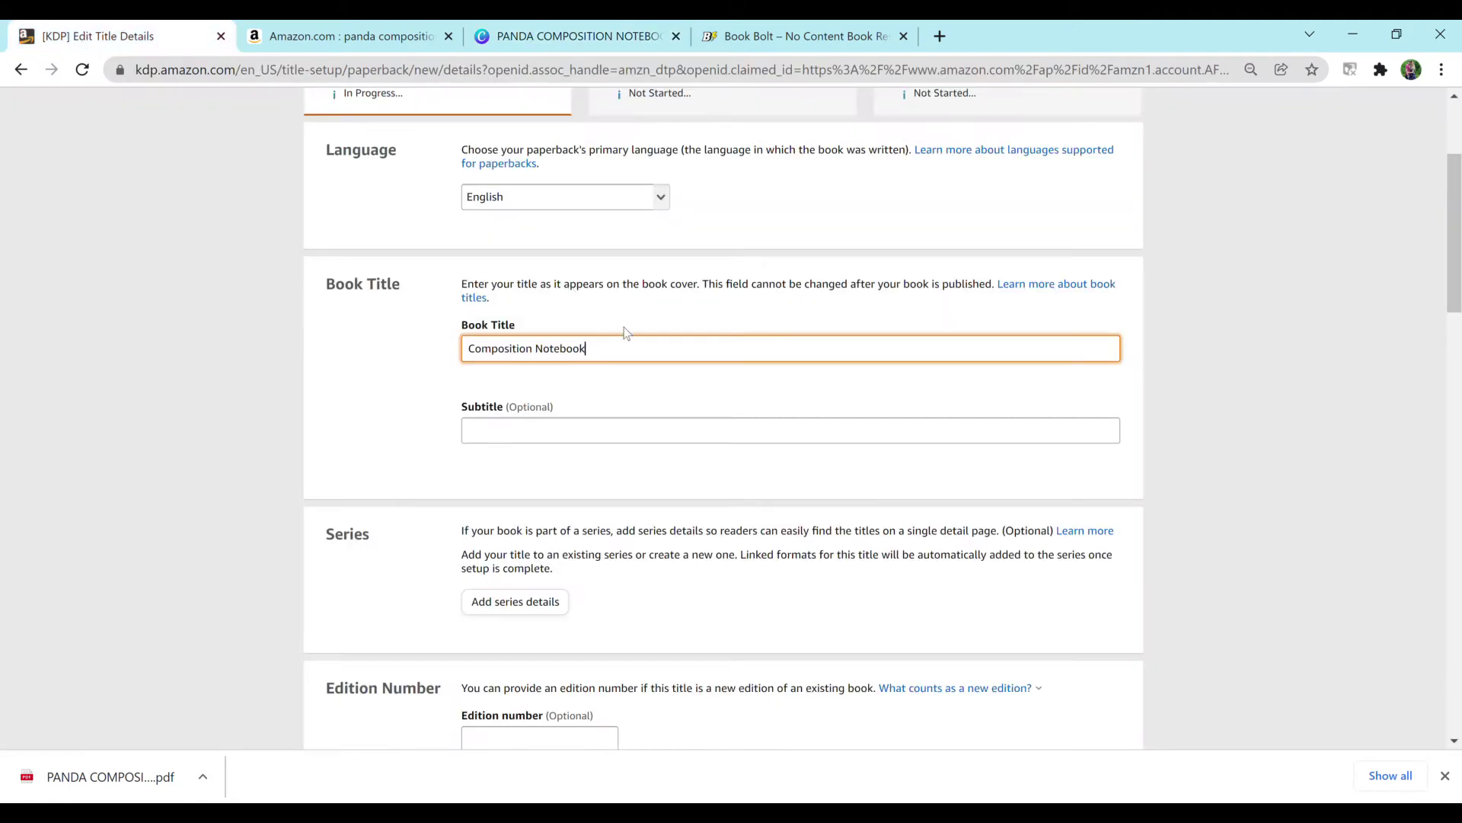
click(622, 431)
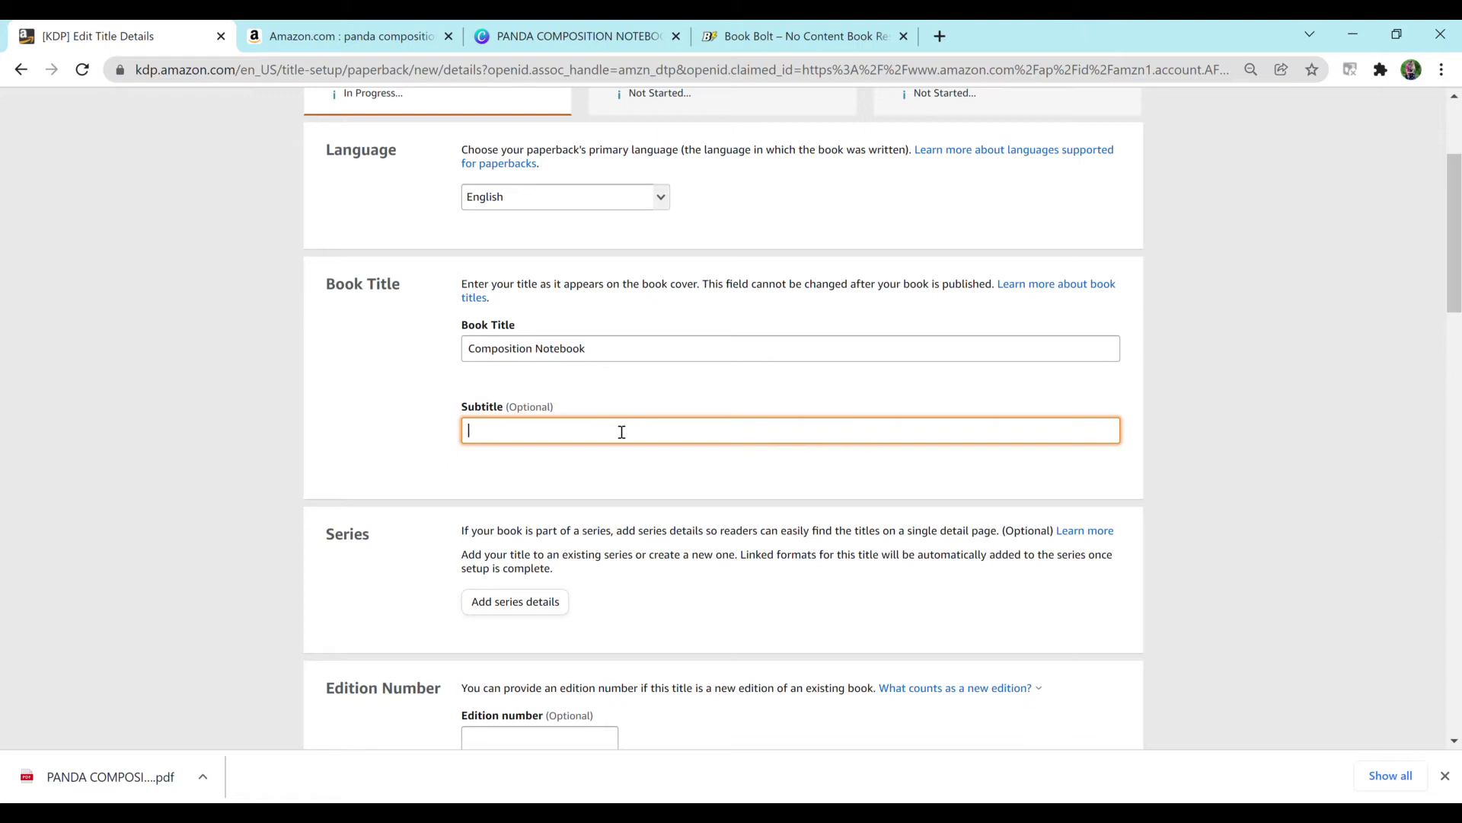
text(Pandas, Hearts, 200 Pages, Wide Ruled, For Girls, Women, Kids, )
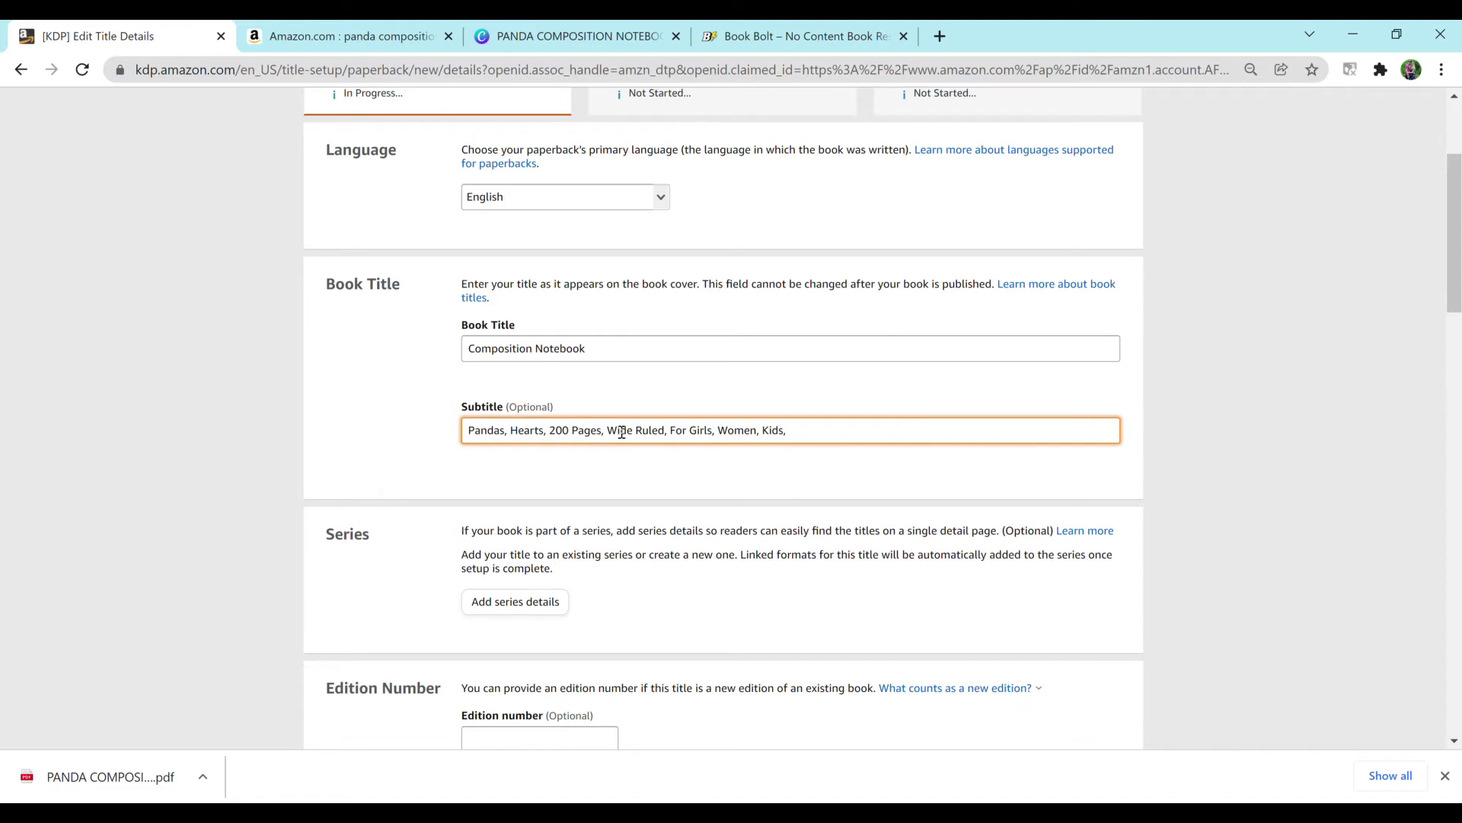
text(Back To School)
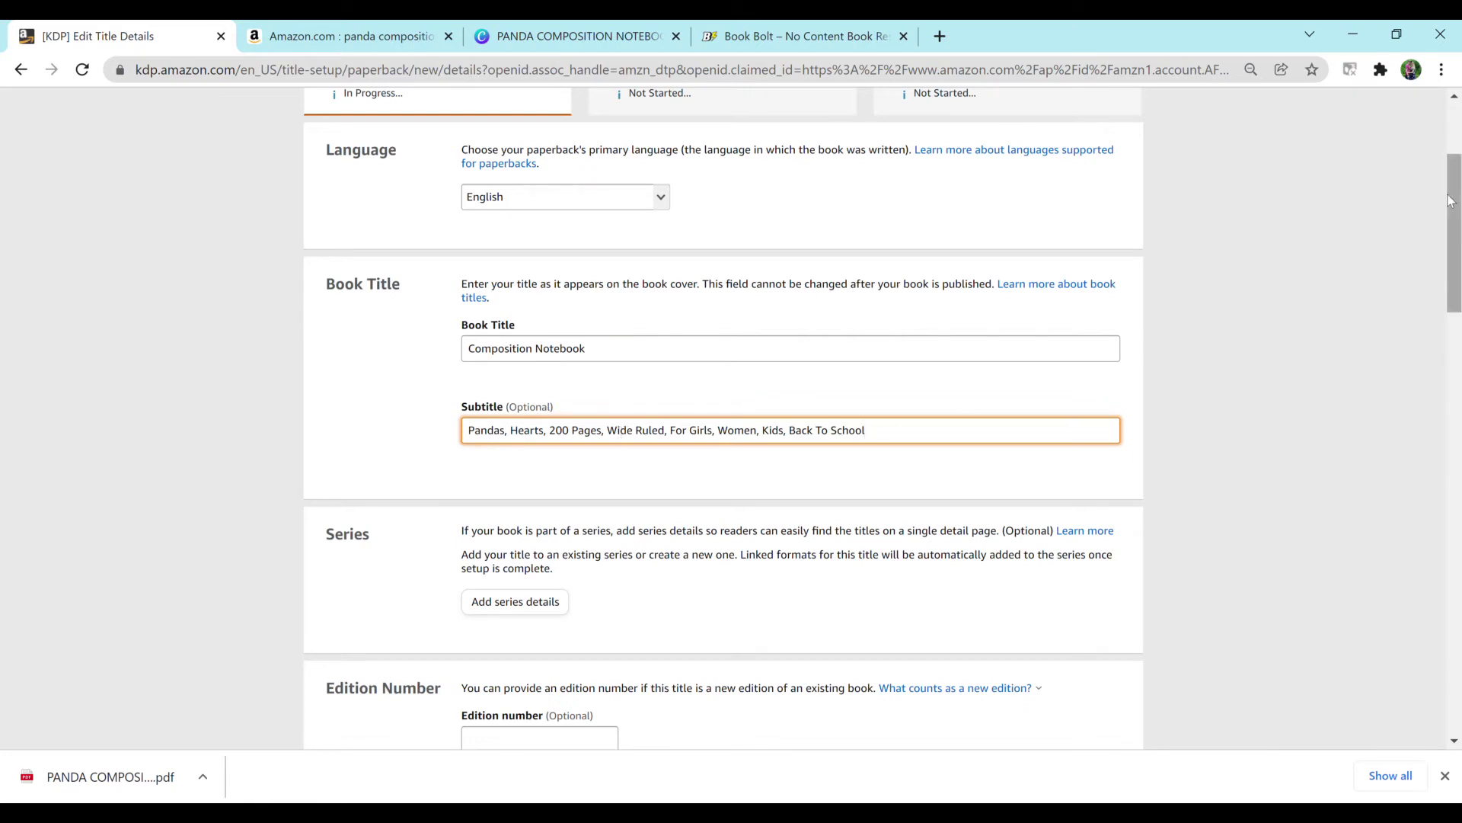
Step: Fill in the author's first and last name
drag(1450, 201, 1450, 220)
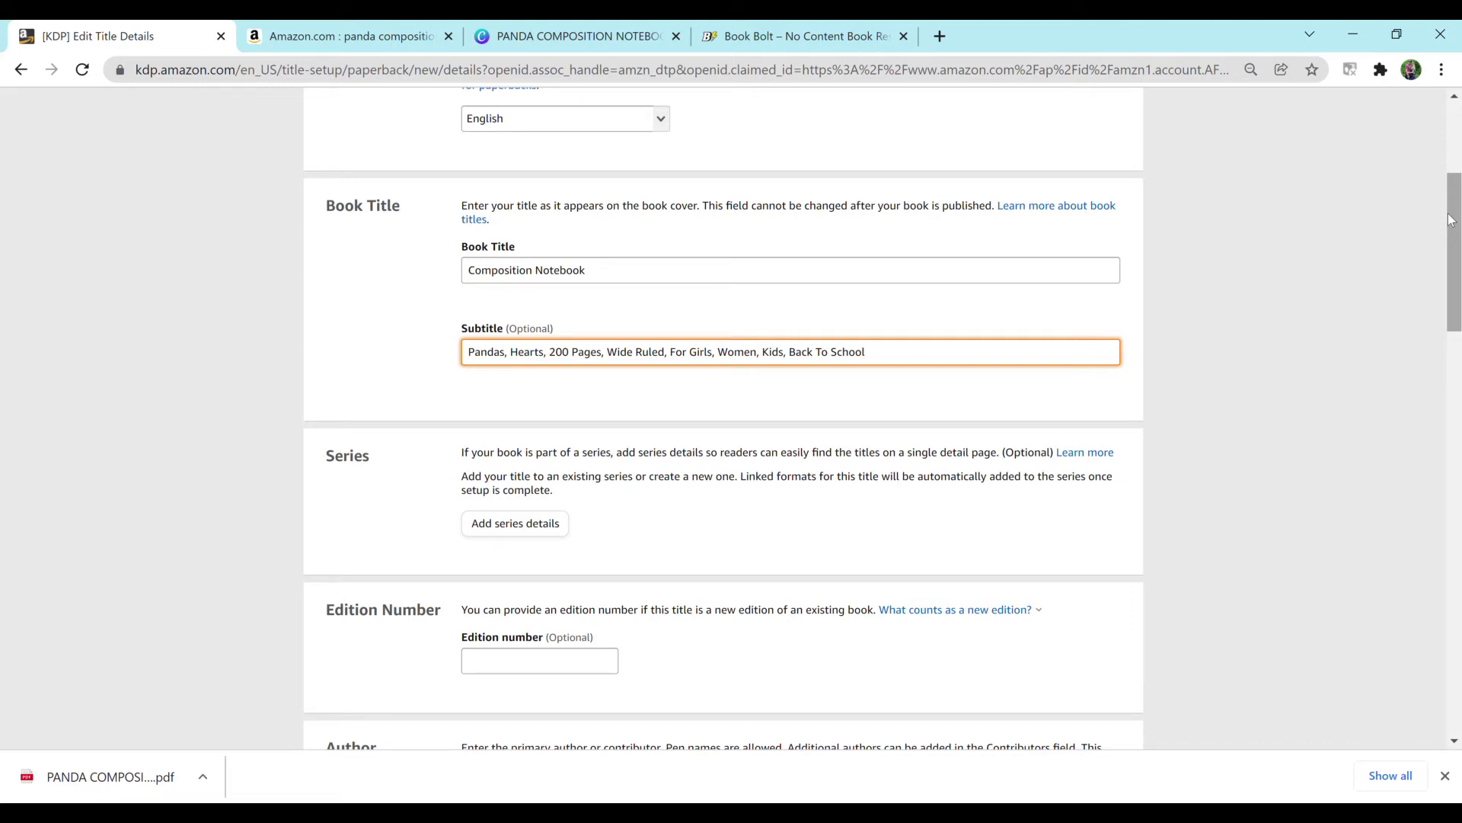
drag(1450, 220, 1432, 336)
click(679, 316)
text(Taylor)
key(Tab)
text(Haselton)
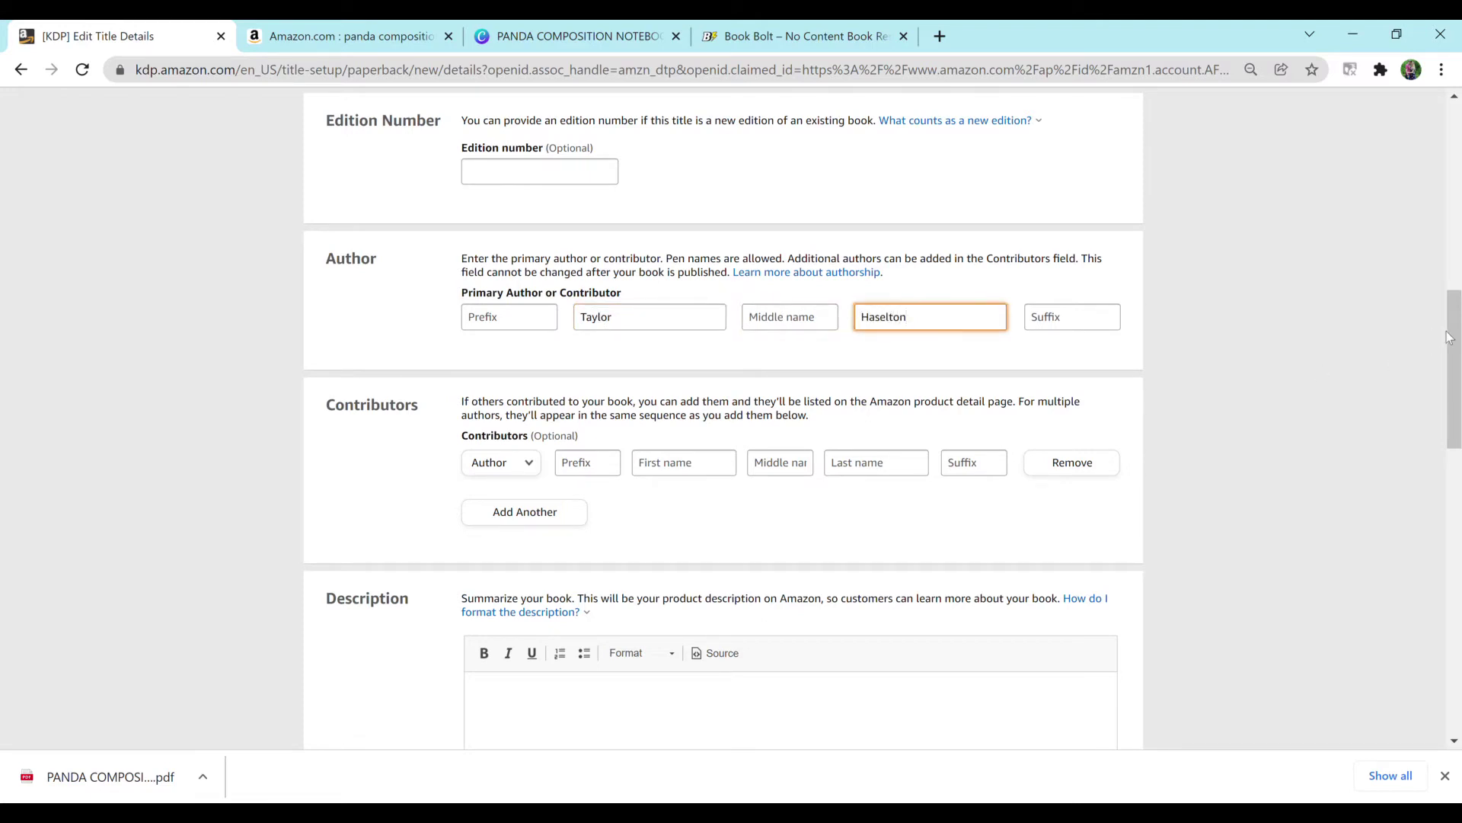
Step: Write the intro pitch about an adorable, sturdy panda notebook with 200 lined pages
drag(1450, 338, 1451, 405)
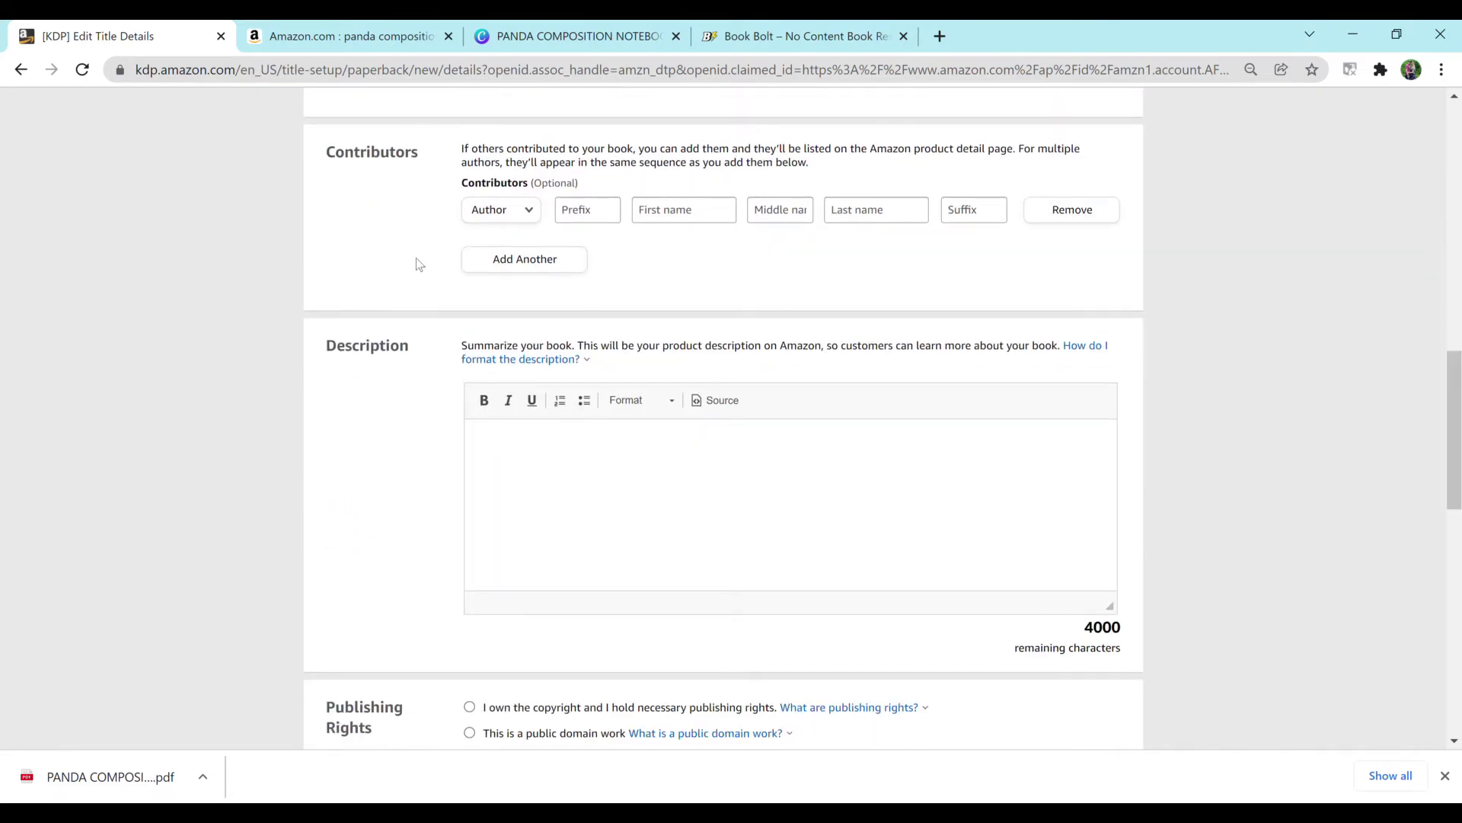
click(709, 487)
text(Looking for an adorable panda)
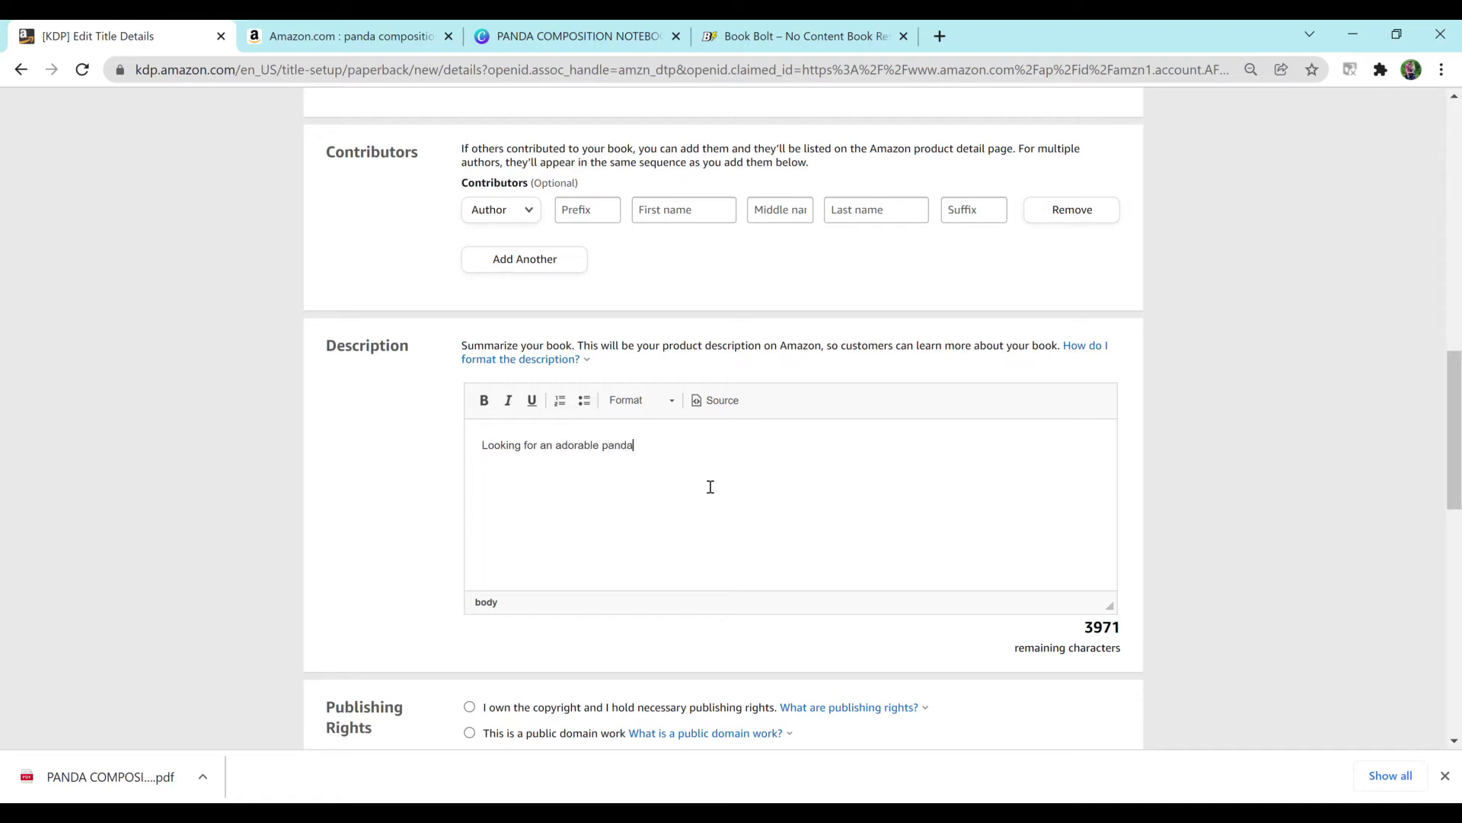
text( notebook for all of your wtin)
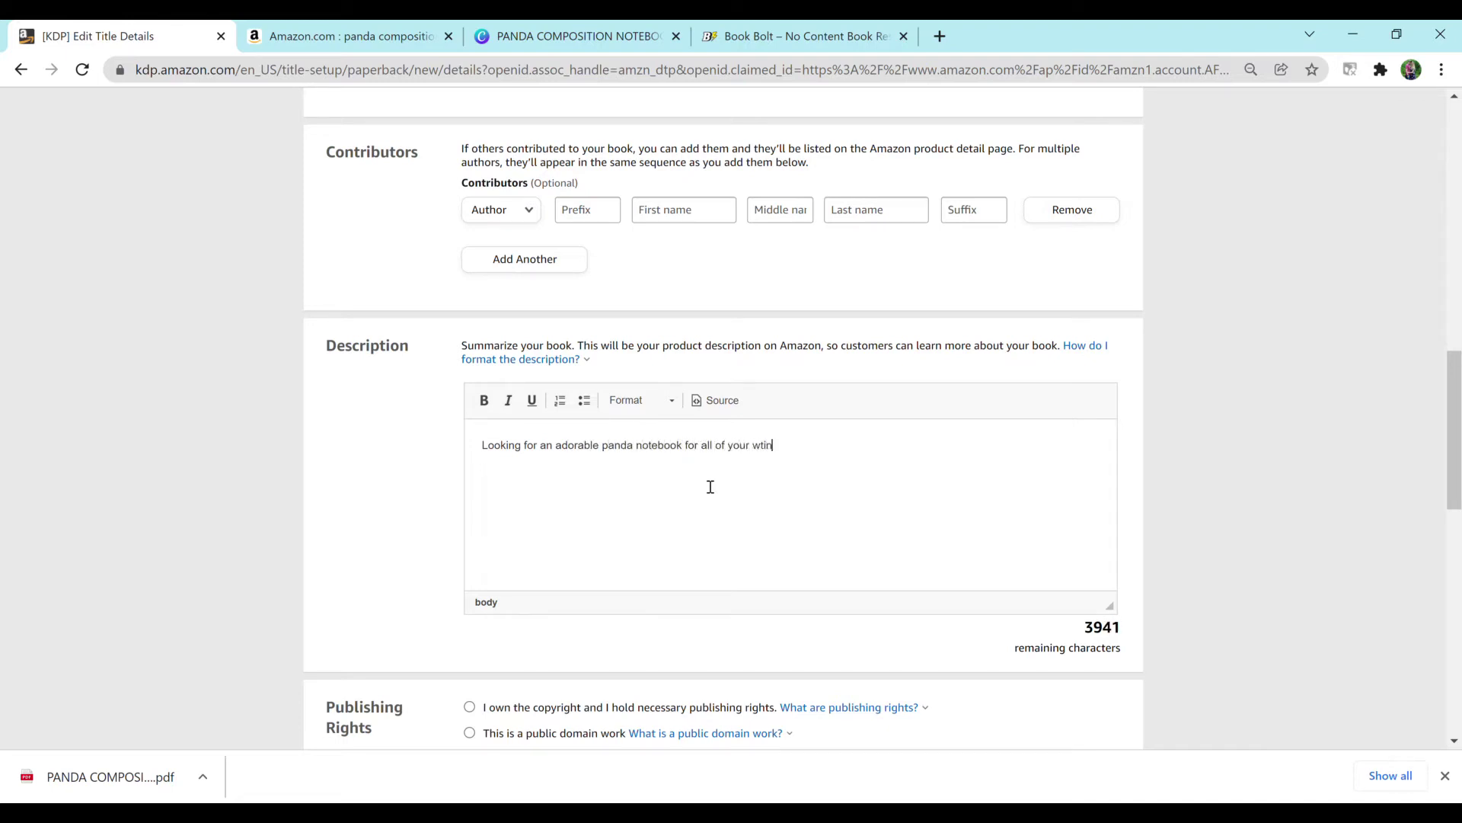
key(BackSpace)
text(riting needs? This)
key(BackSpace)
key(BackSpace)
key(BackSpace)
key(BackSpace)
key(BackSpace)
text(This would be perfect! I)
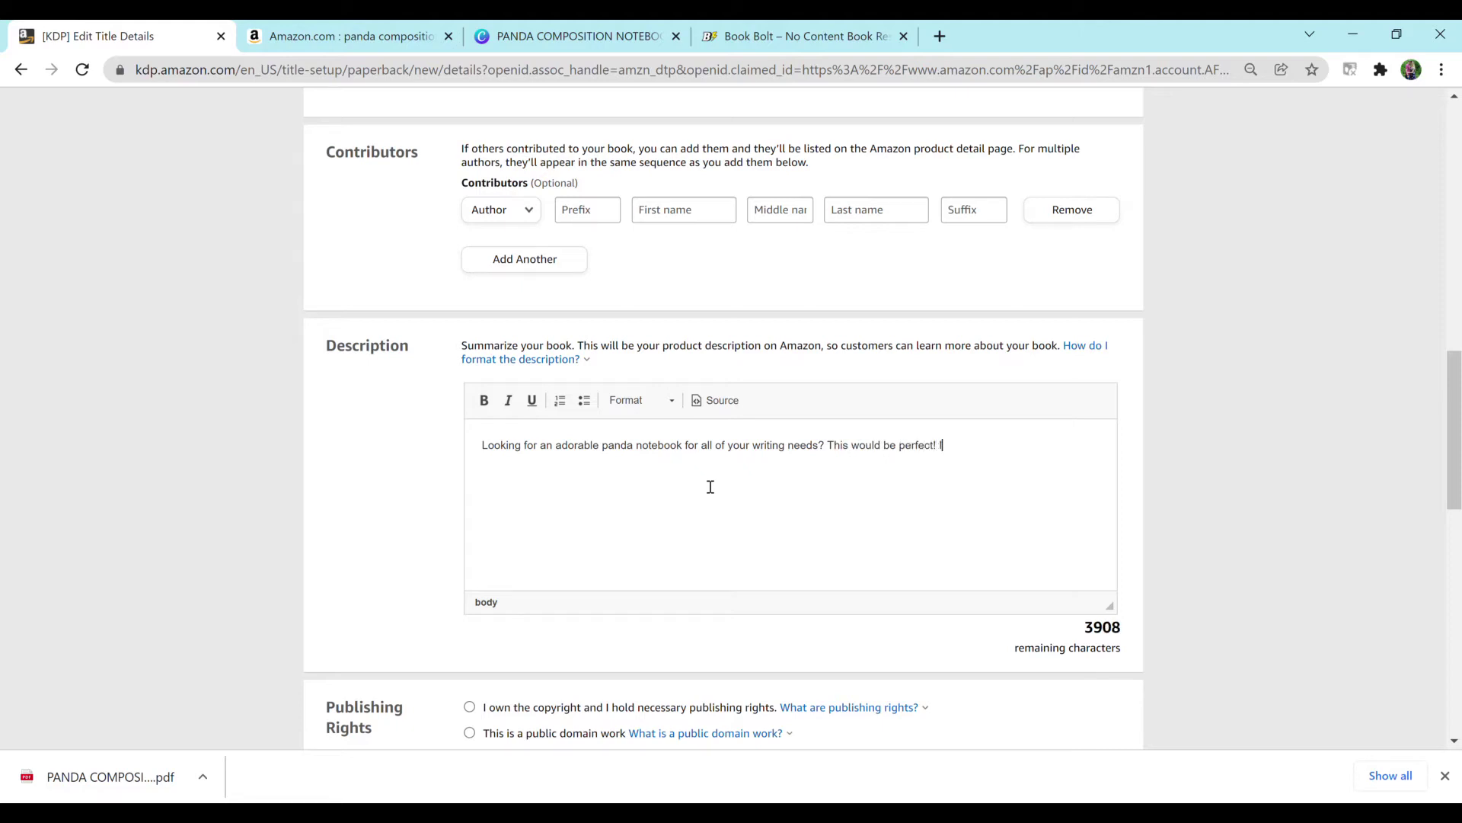
text(t is sturdy, has 200 lined pages.)
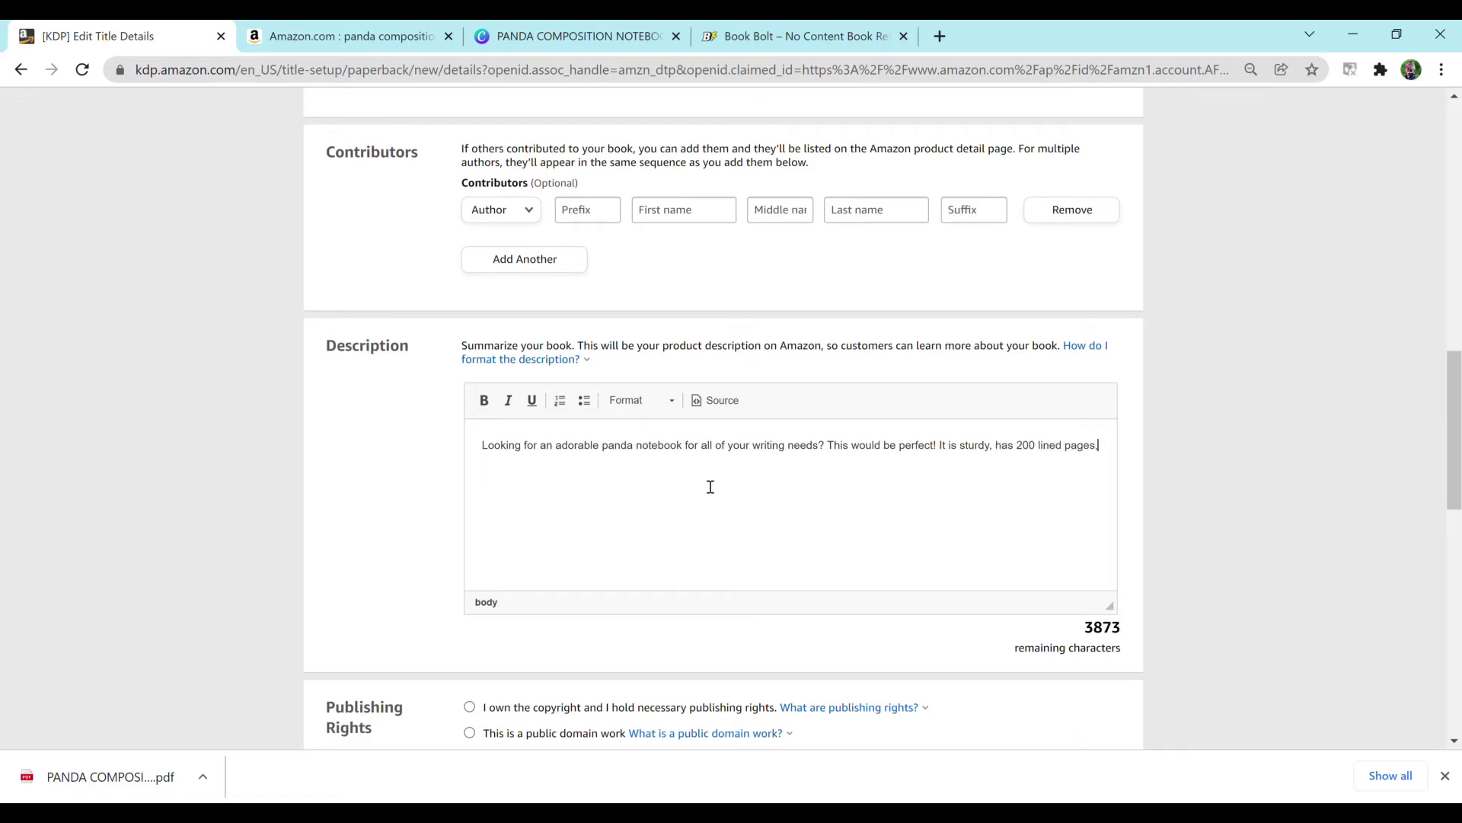
key(BackSpace)
text(, and is super cute!)
Step: Add a bold 'Panda Composition Notebook Features:' heading below the intro
key(Return)
text(Boo)
key(BackSpace)
key(BackSpace)
key(BackSpace)
text(Panda Composition N)
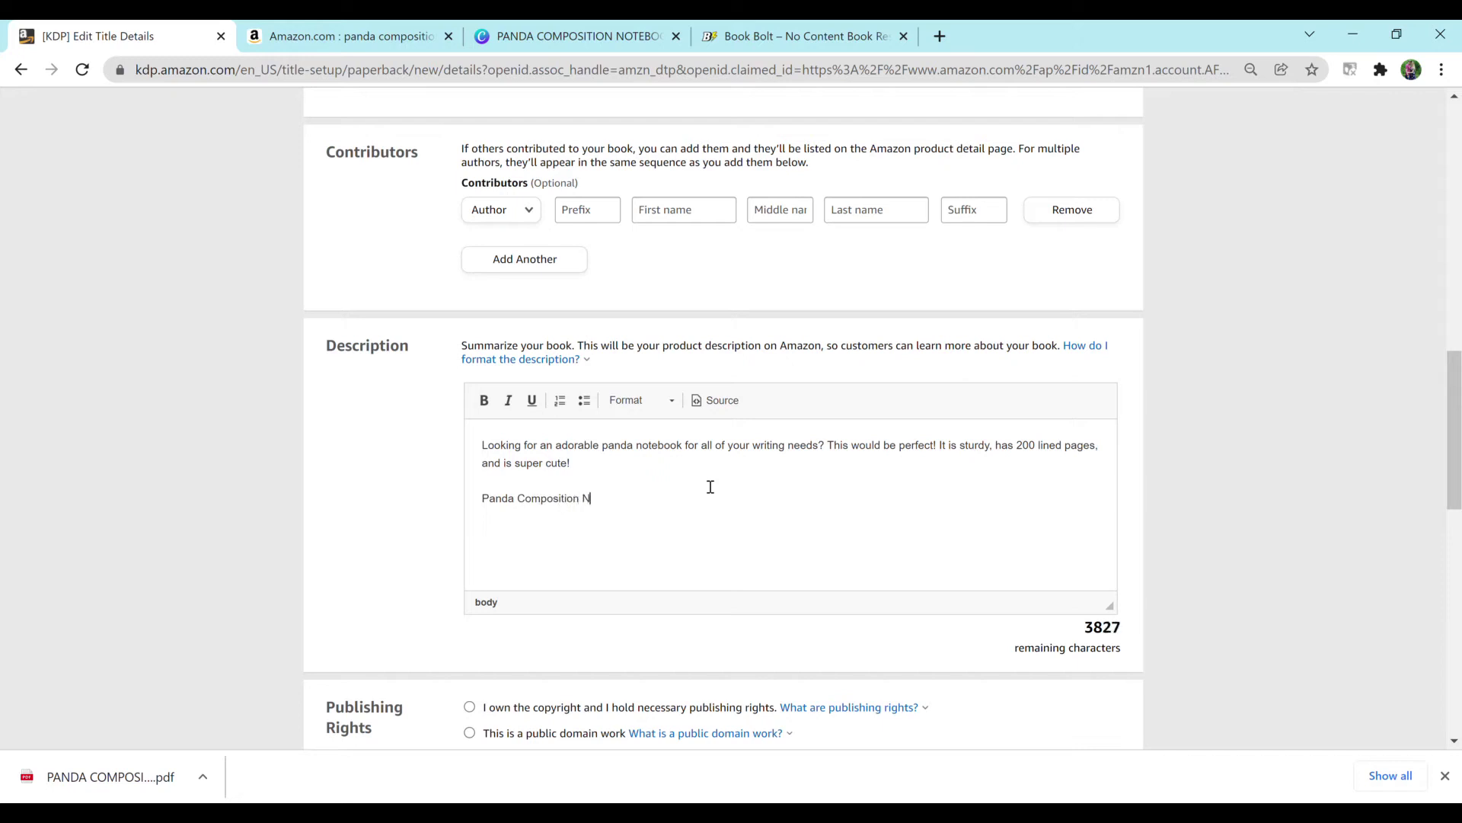
text(otebook Features:)
drag(695, 497, 486, 503)
click(484, 400)
click(716, 507)
Step: Add four non-bold bullets: Matte Cover, 200 Wide Ruled Pages, Super cute panda cover, Great for writing notes, lists, and so much more
key(Return)
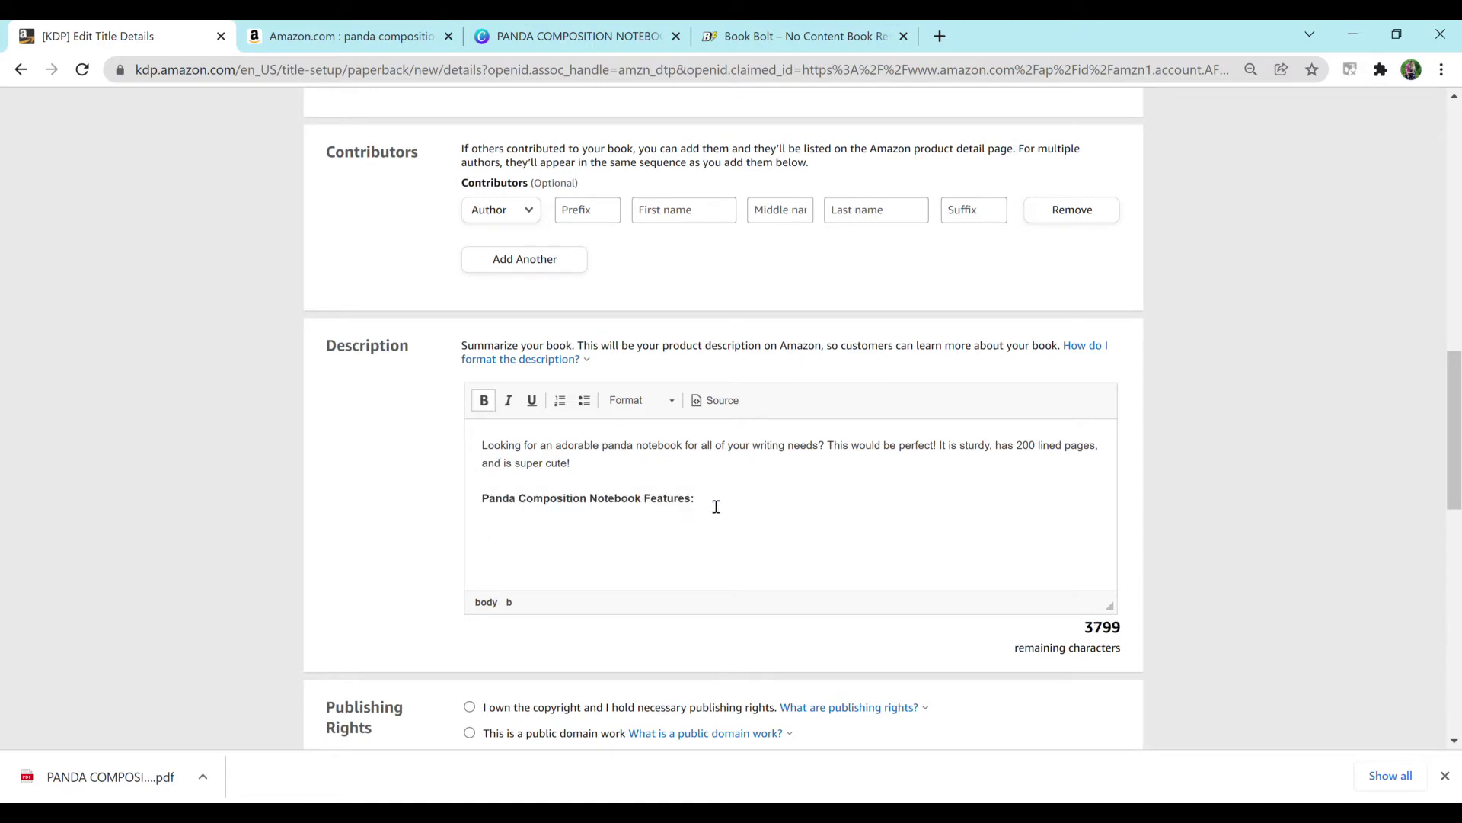
click(584, 401)
key(ctrl+b)
text(Matte Cover)
key(Return)
text(200 Wide Ruled Pages)
key(Return)
text(Super c)
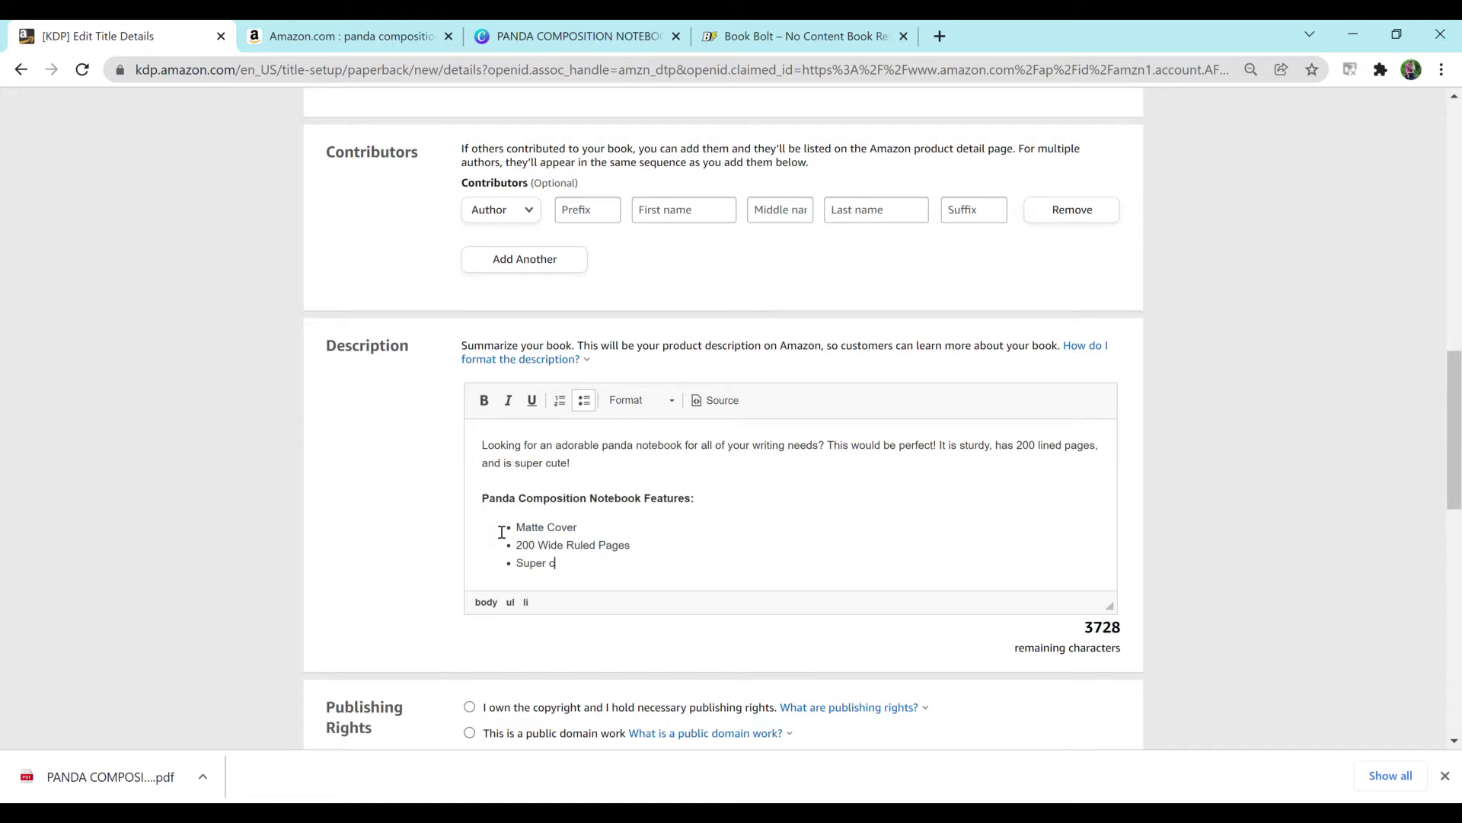
text(ute panda cover)
key(Return)
text(Great for writing notes, lists, and so much more)
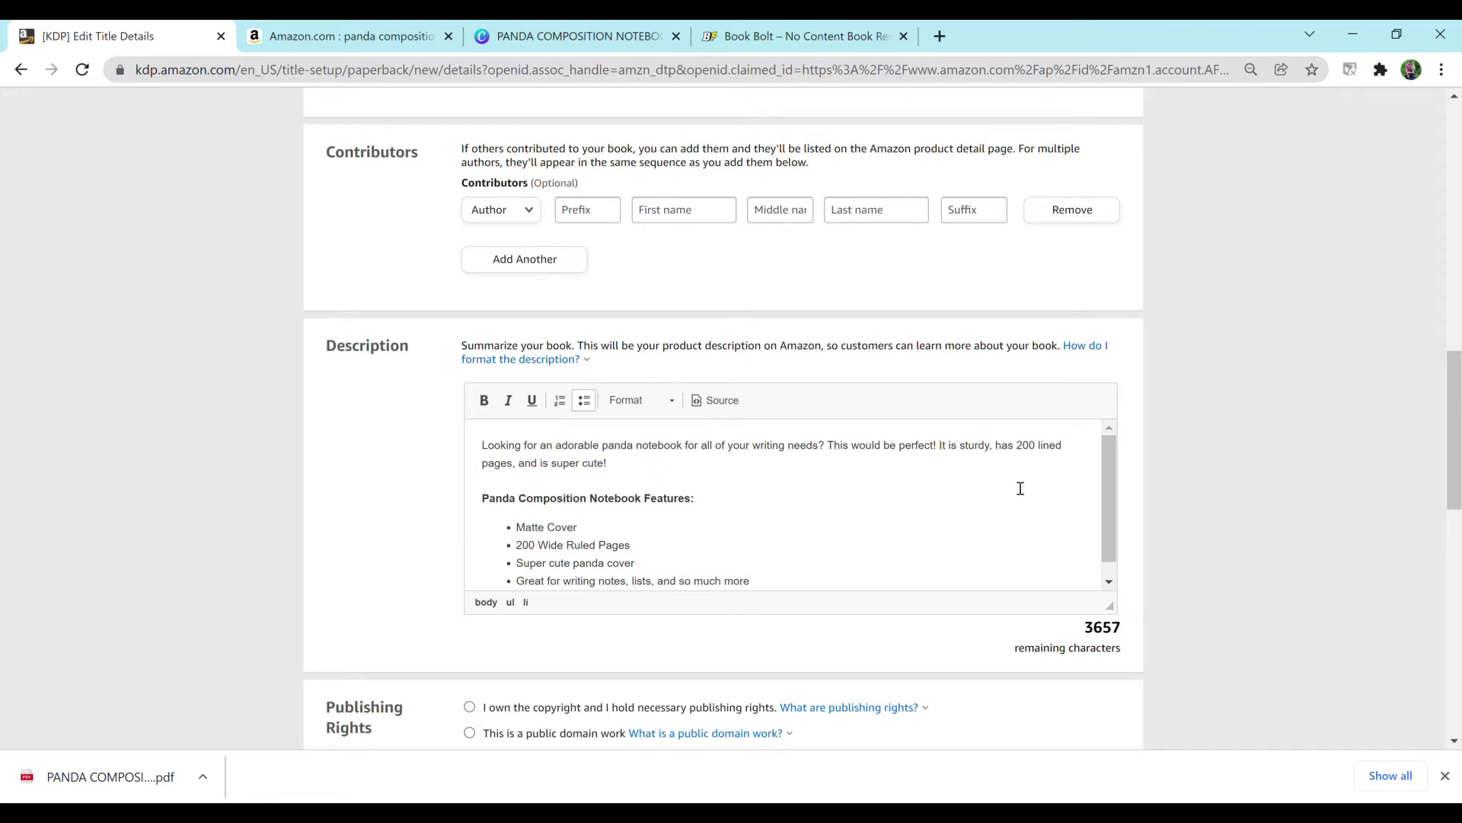
Step: Select 'I own the copyright and hold the necessary publishing rights' for the notebook
scroll(1158, 502, down, 5)
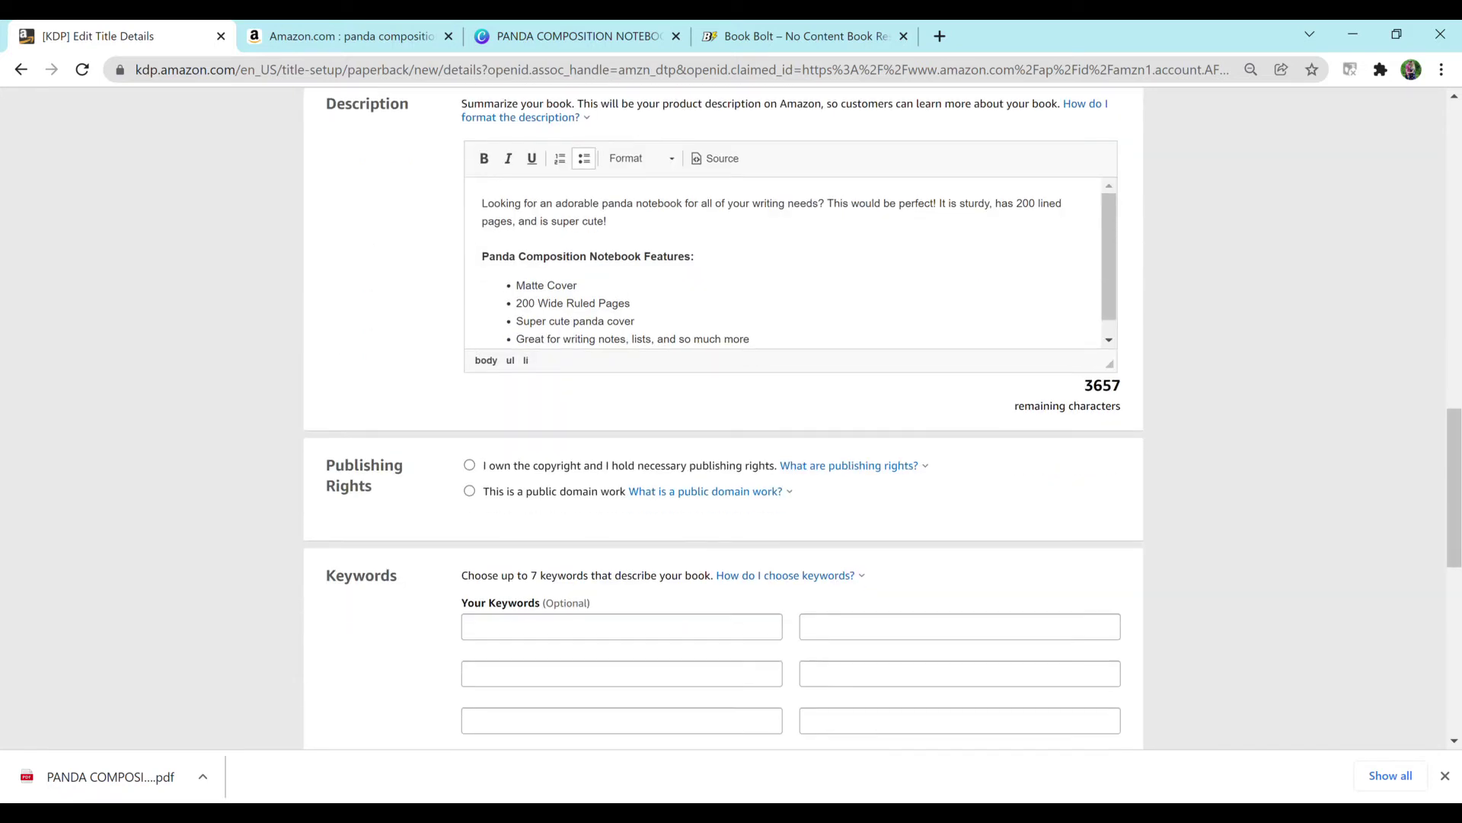
click(469, 355)
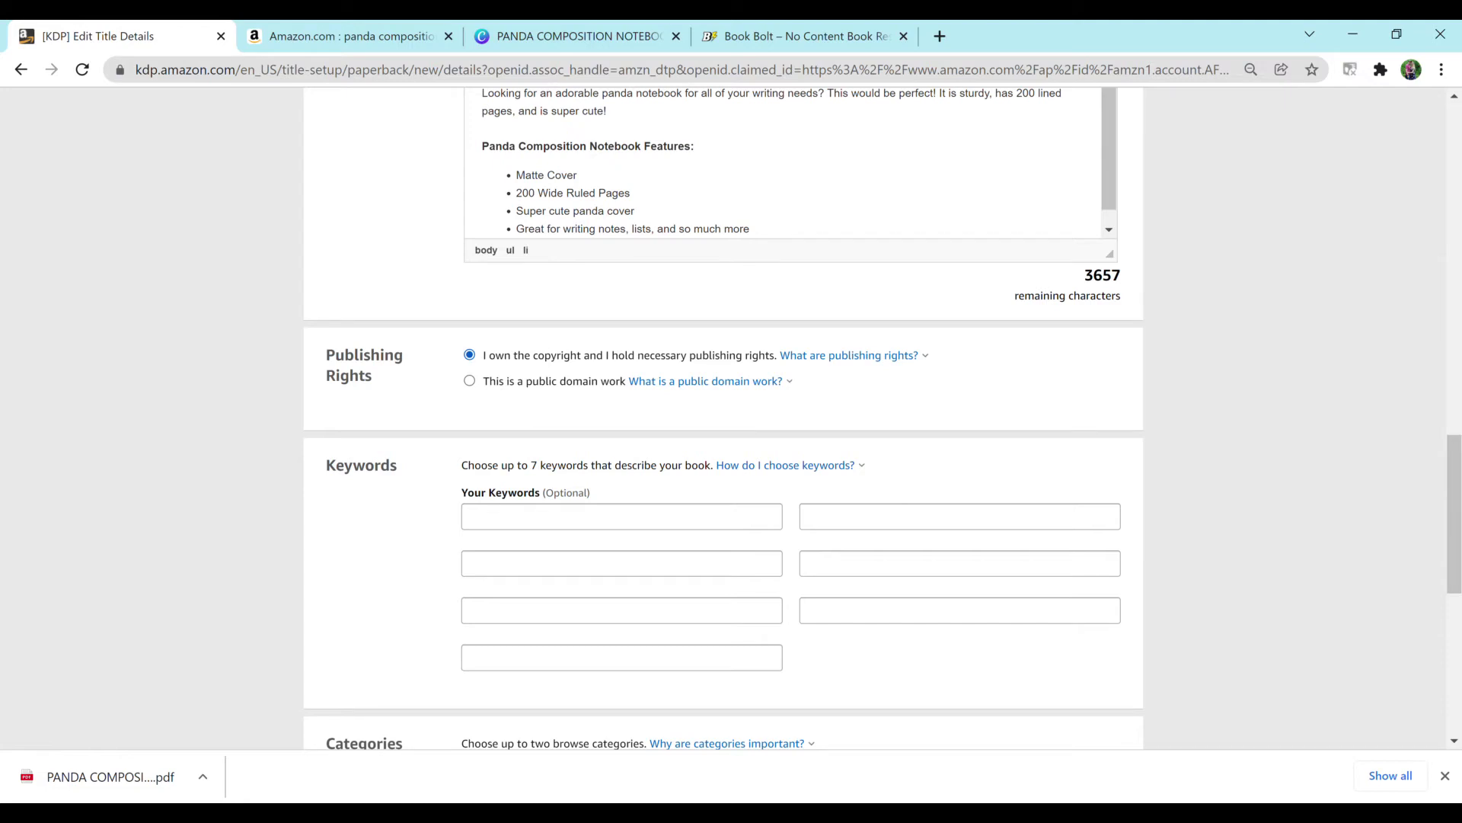
scroll(724, 419, down, 2)
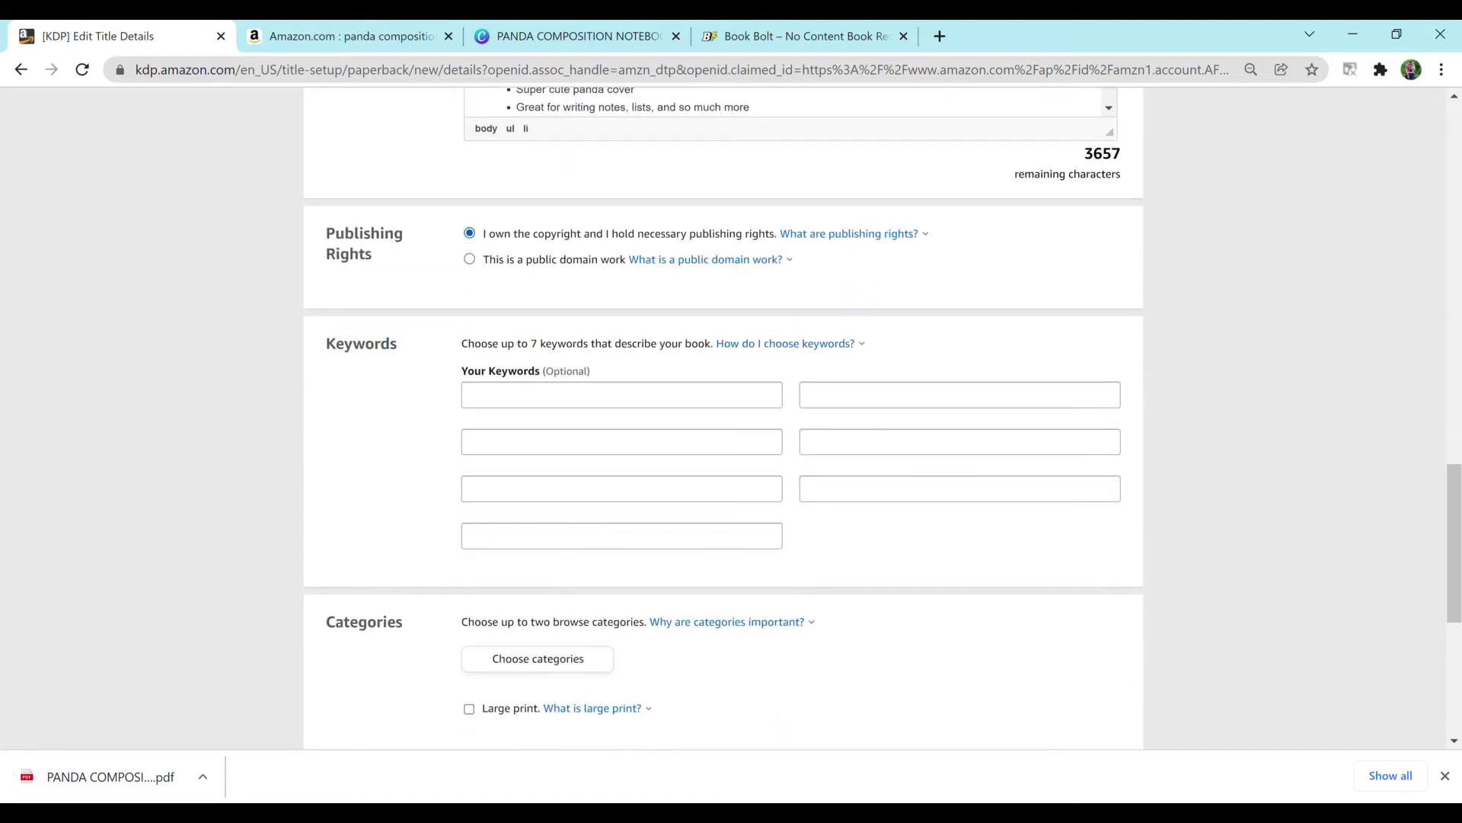
click(621, 395)
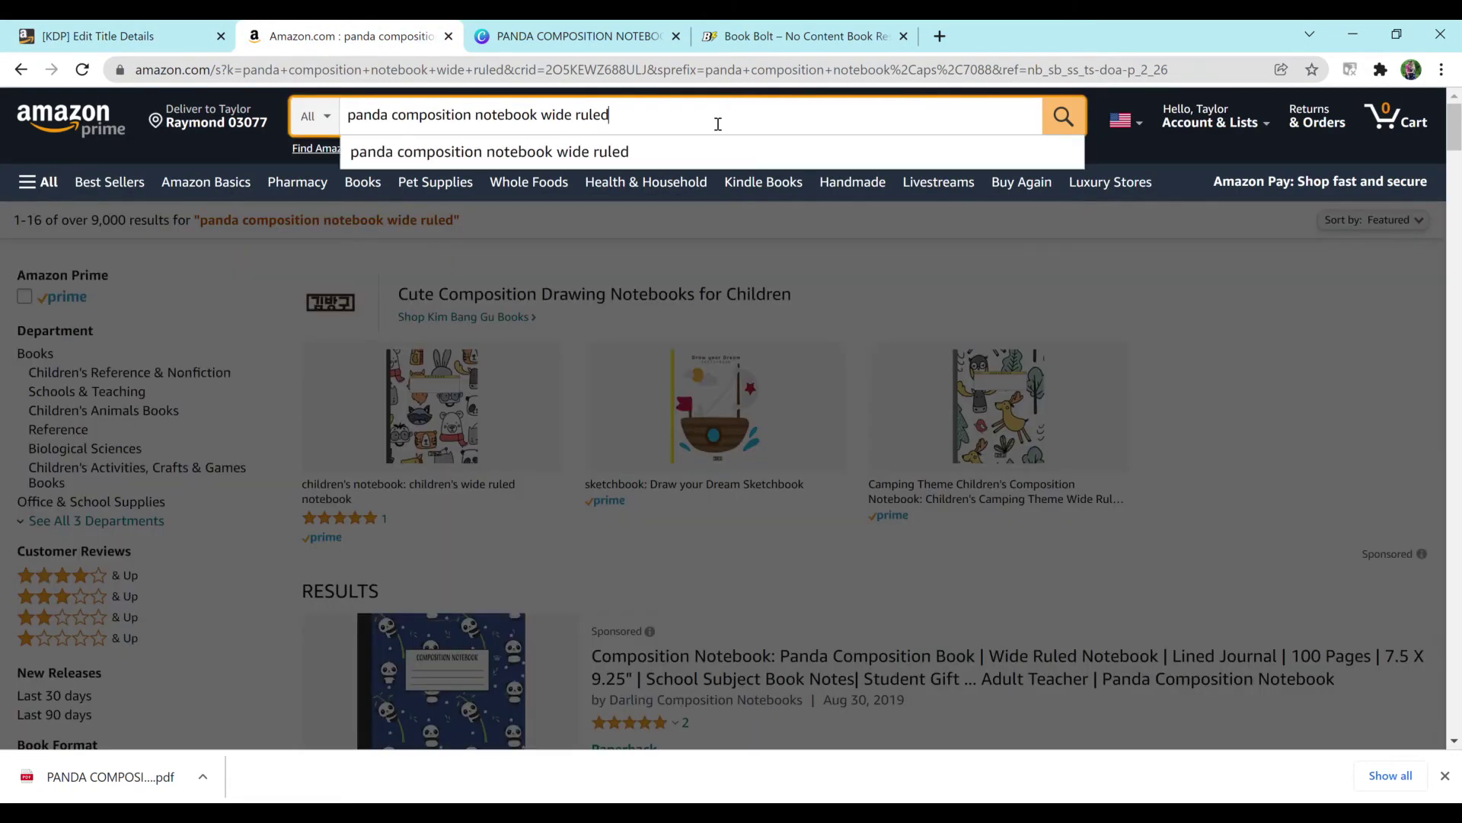
Step: Paste 'panda composition notebook wide ruled' and 'panda composition notebook' as the first two keywords
key(ctrl+a)
key(ctrl+c)
click(148, 34)
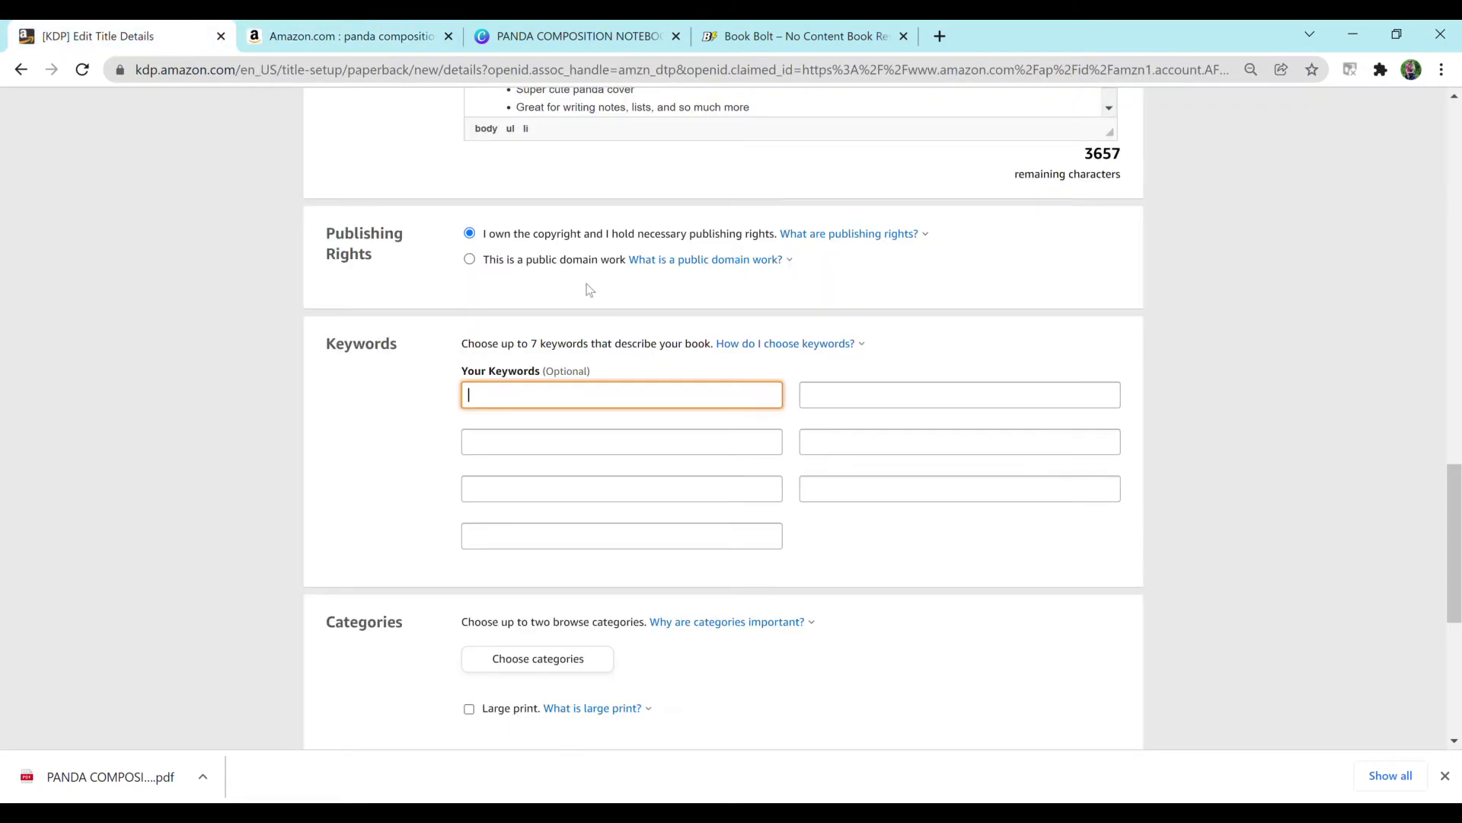
key(ctrl+v)
click(650, 445)
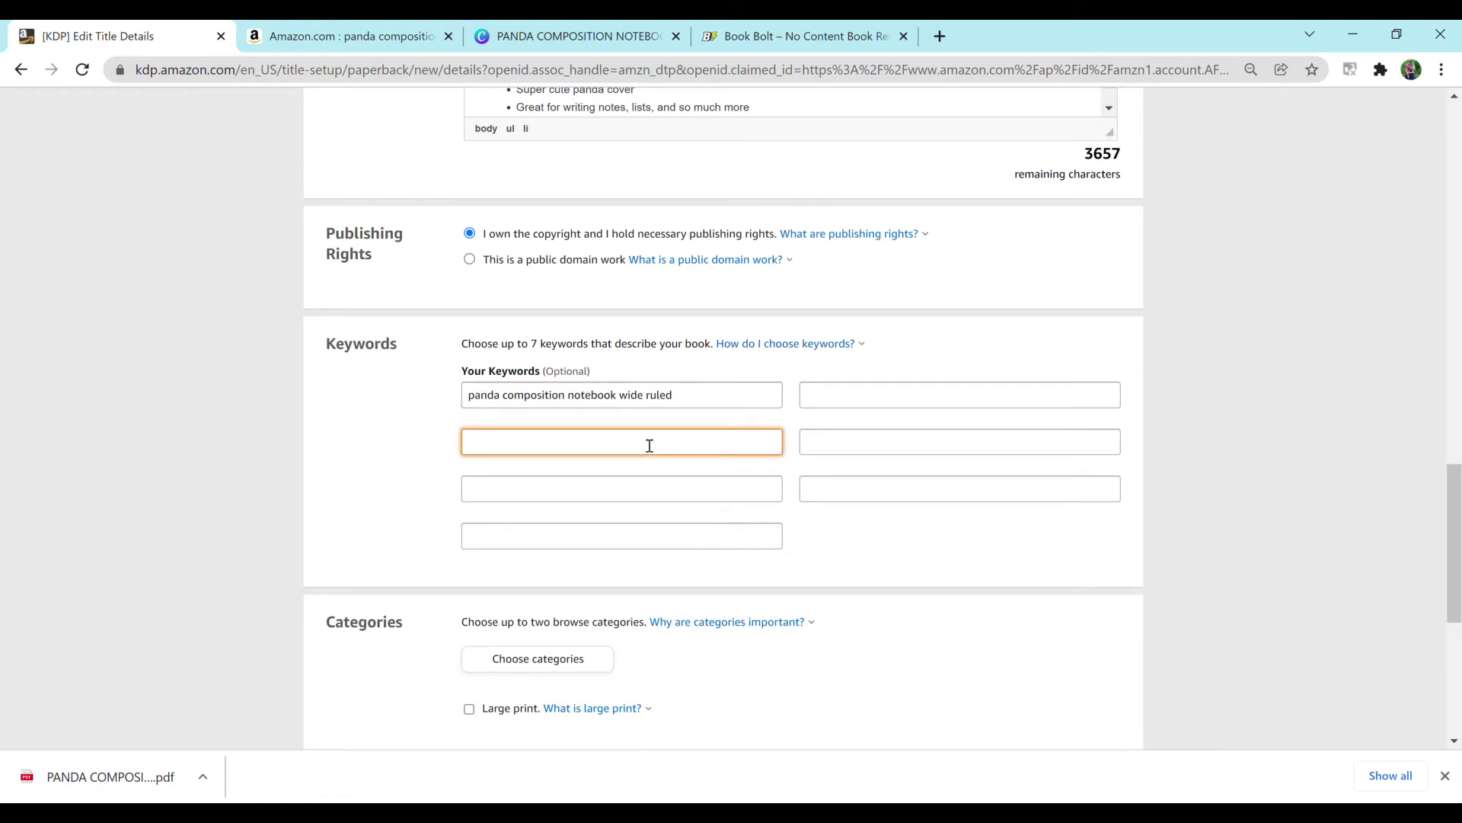
key(ctrl+v)
key(BackSpace)
key(BackSpace)
key(BackSpace)
key(BackSpace)
key(BackSpace)
key(BackSpace)
key(BackSpace)
key(BackSpace)
key(BackSpace)
click(353, 36)
click(640, 116)
key(BackSpace)
key(BackSpace)
key(BackSpace)
key(BackSpace)
key(BackSpace)
key(BackSpace)
key(BackSpace)
key(BackSpace)
key(BackSpace)
key(BackSpace)
key(BackSpace)
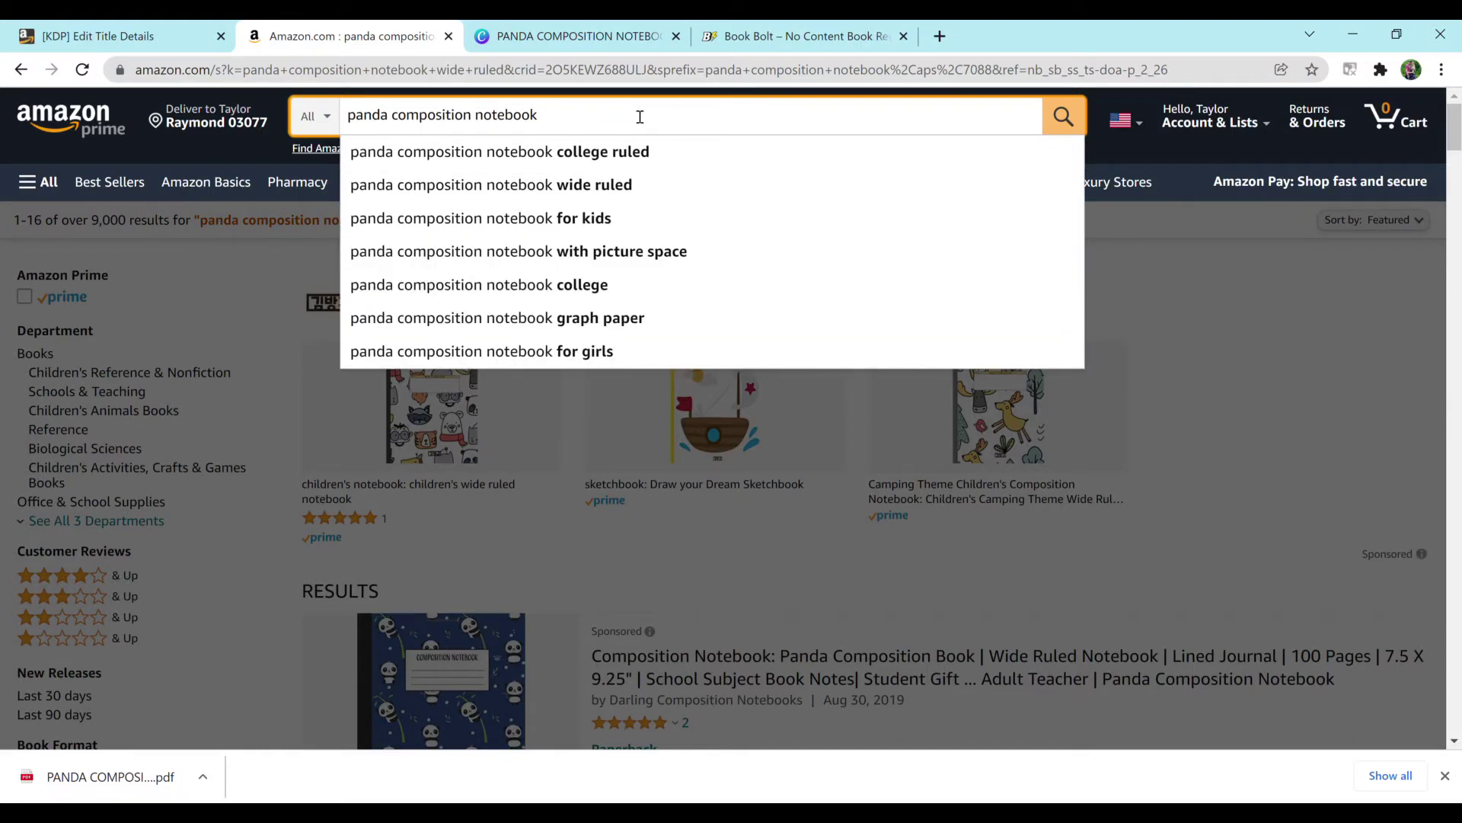
Step: Add 'panda composition notebook for kids' from Amazon search as the third keyword
click(654, 218)
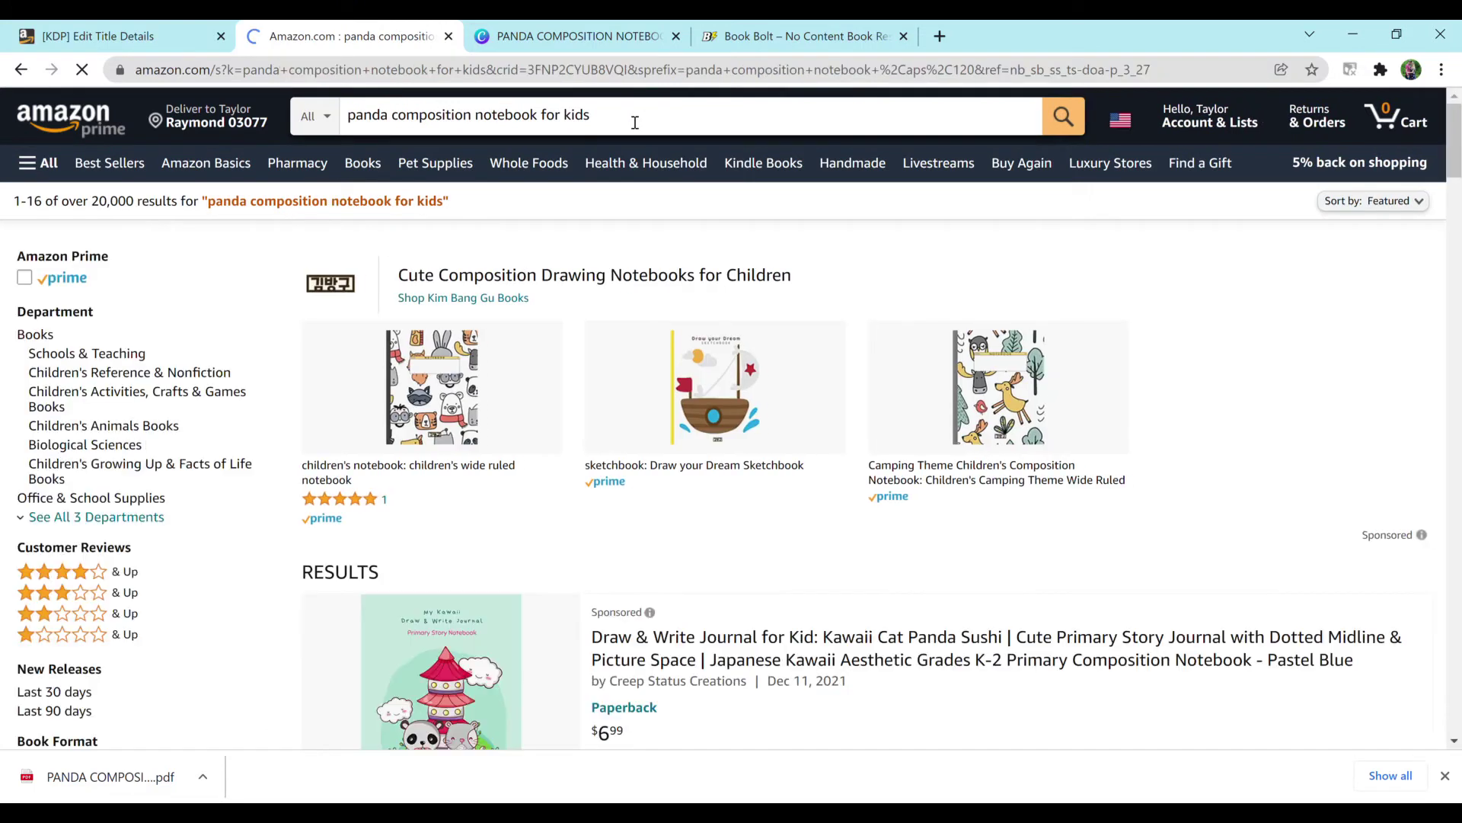
triple_click(635, 122)
key(ctrl+c)
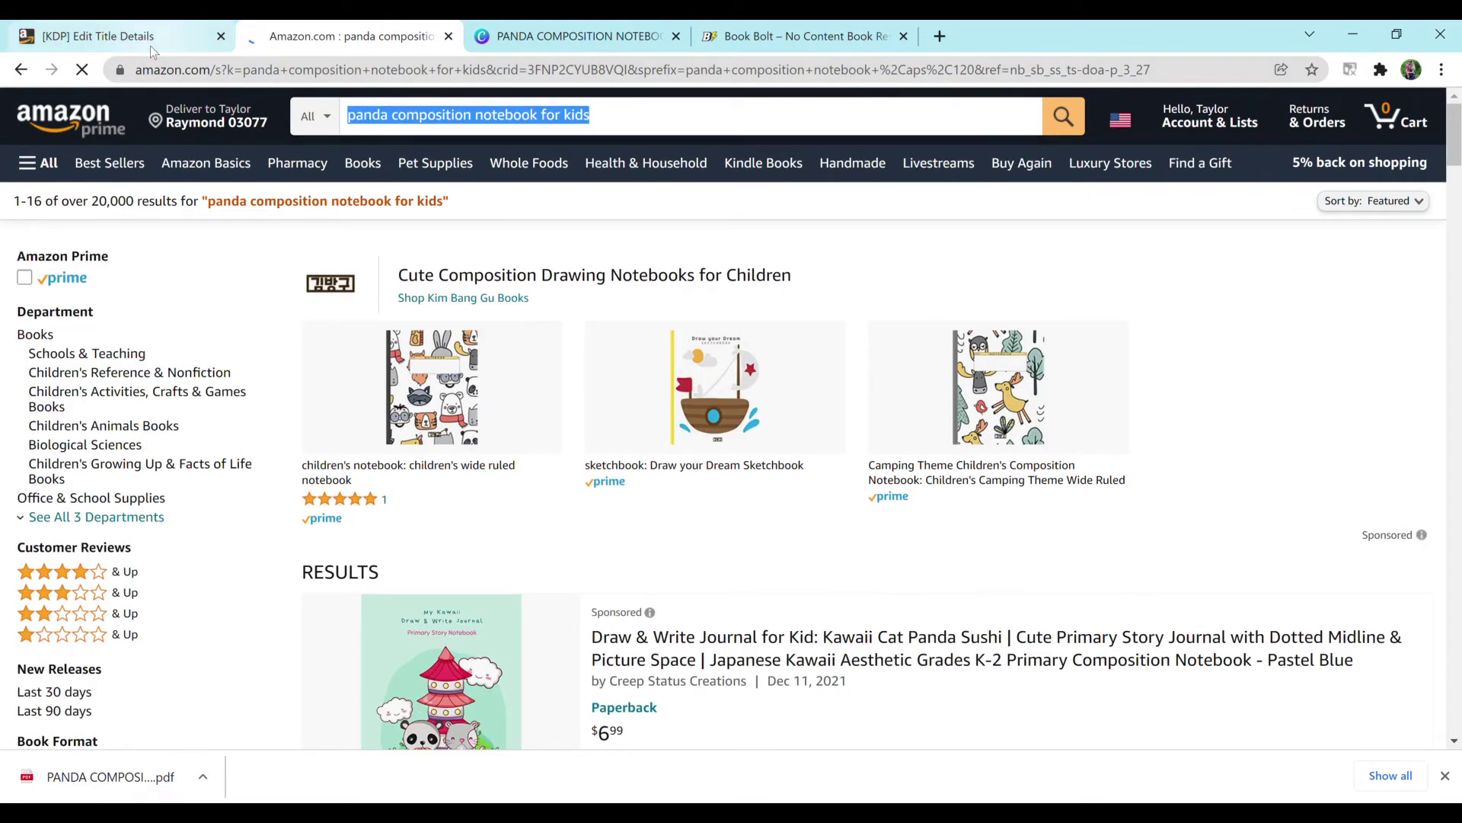
click(101, 31)
click(495, 480)
key(ctrl+v)
Step: Search Amazon for 'panda composition notebook for girls' and select that phrase
click(373, 45)
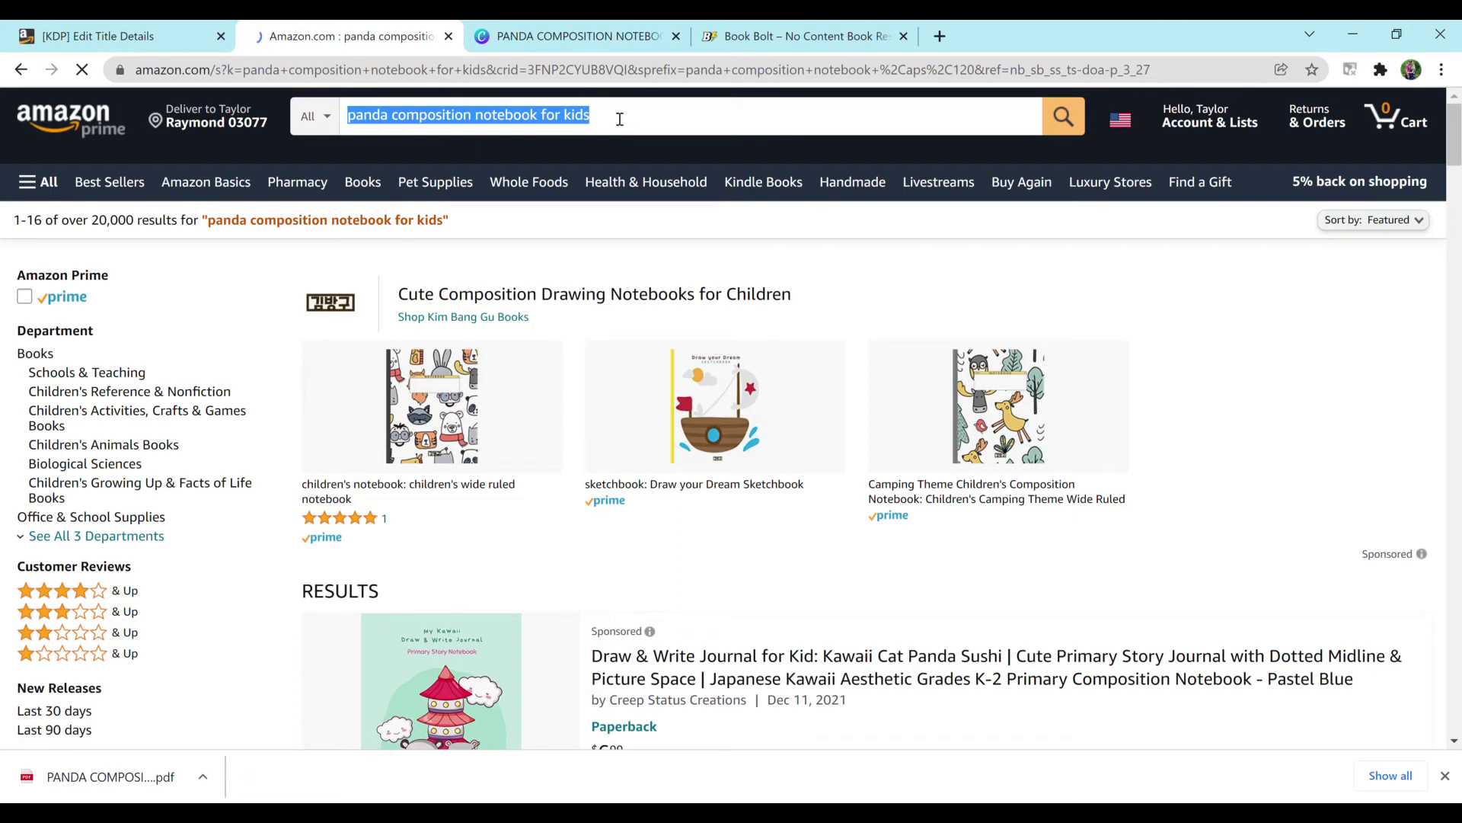
click(620, 119)
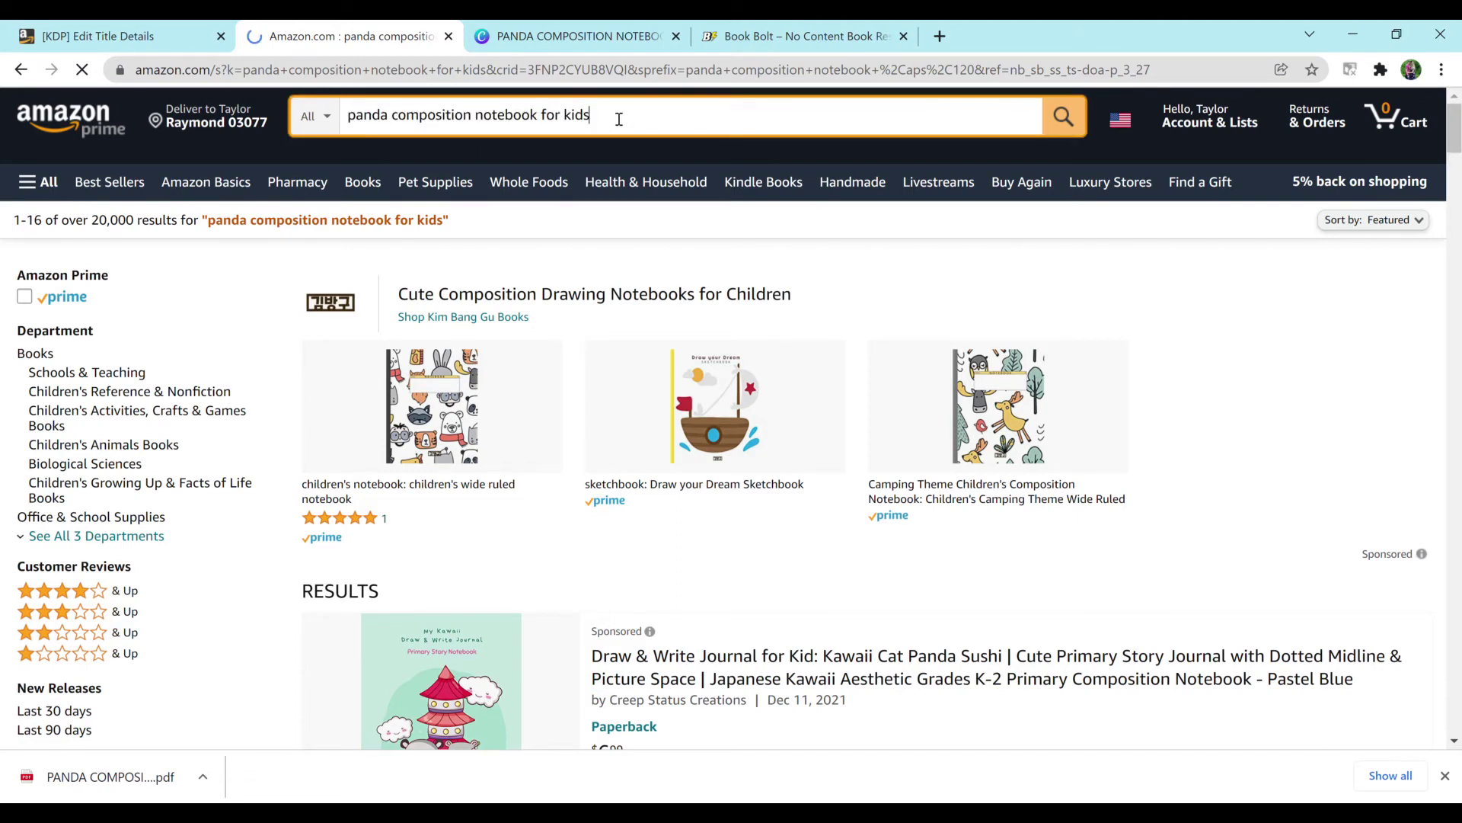
key(BackSpace)
key(BackSpace)
key(BackSpace)
key(BackSpace)
key(BackSpace)
key(BackSpace)
key(BackSpace)
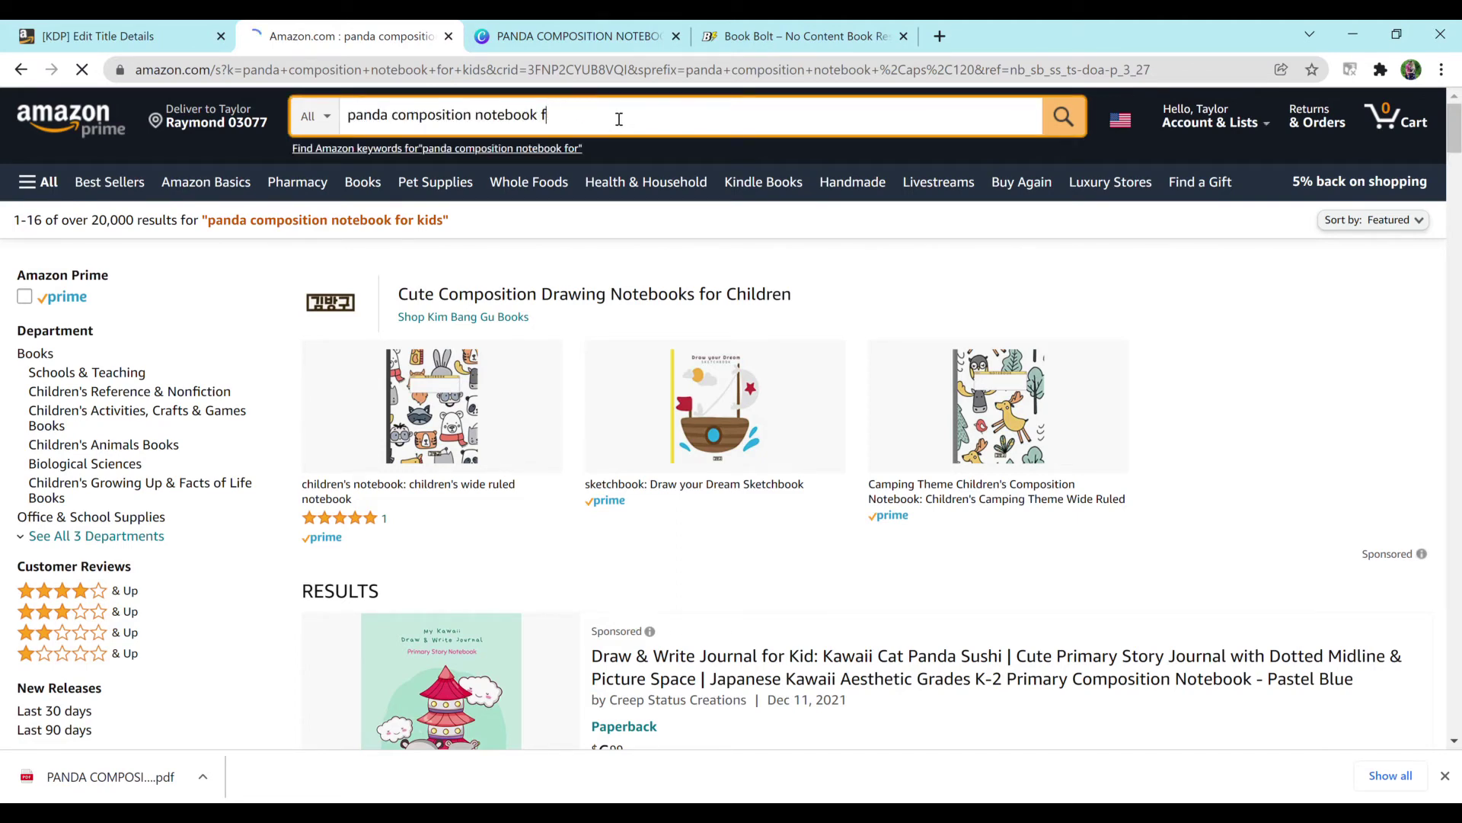
key(BackSpace)
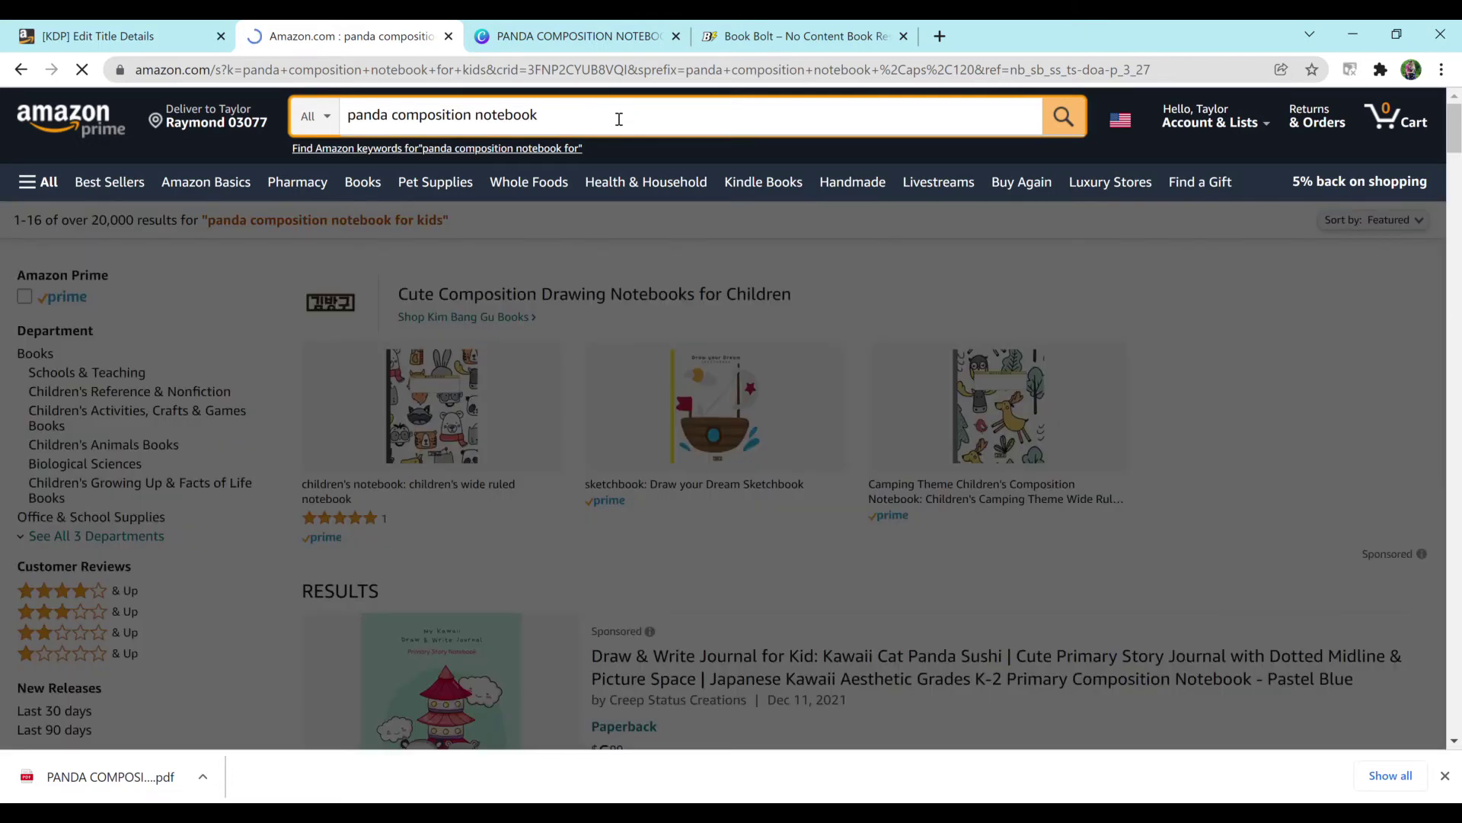
key(ctrl+z)
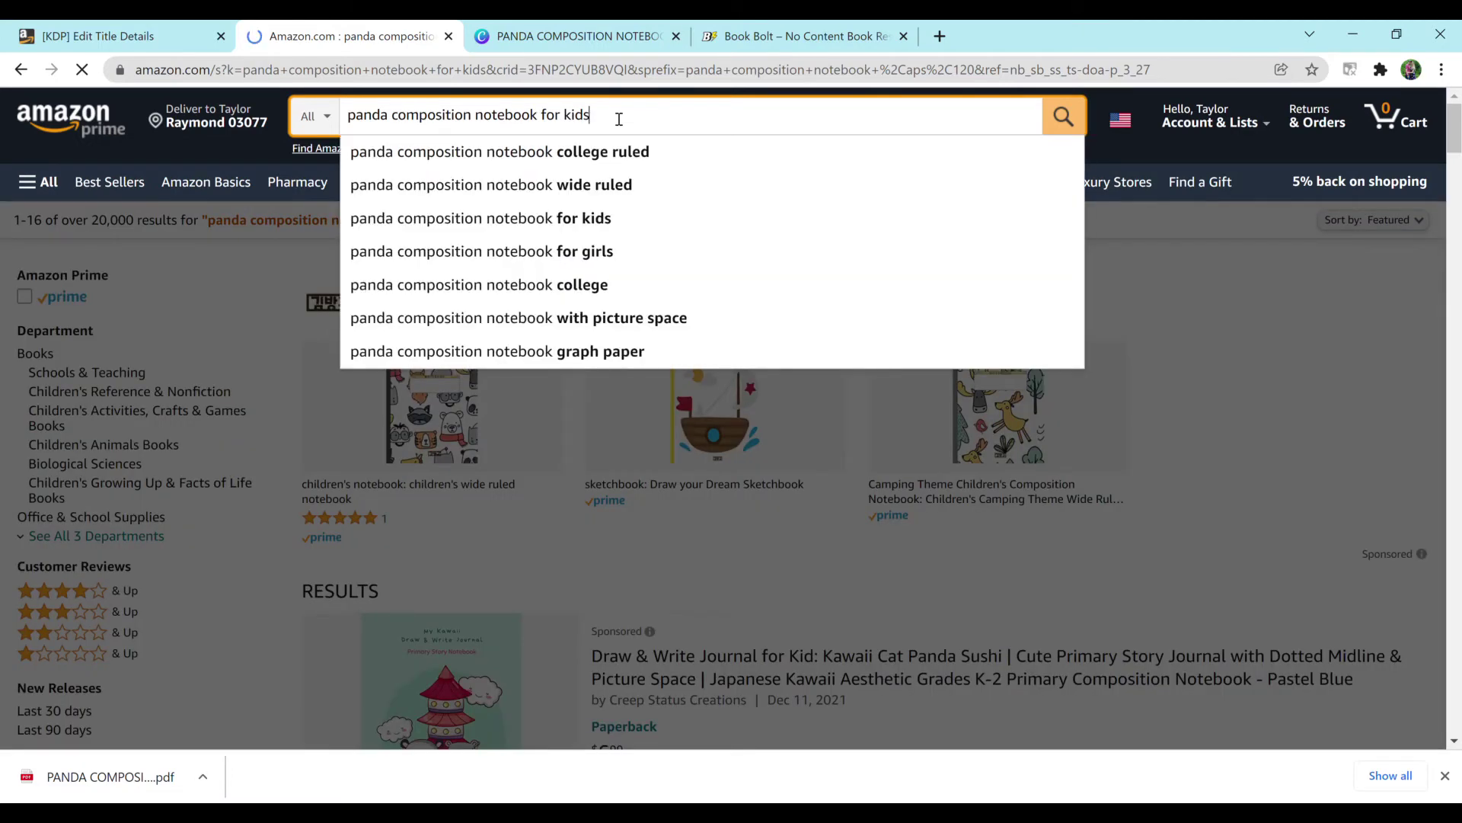
click(576, 259)
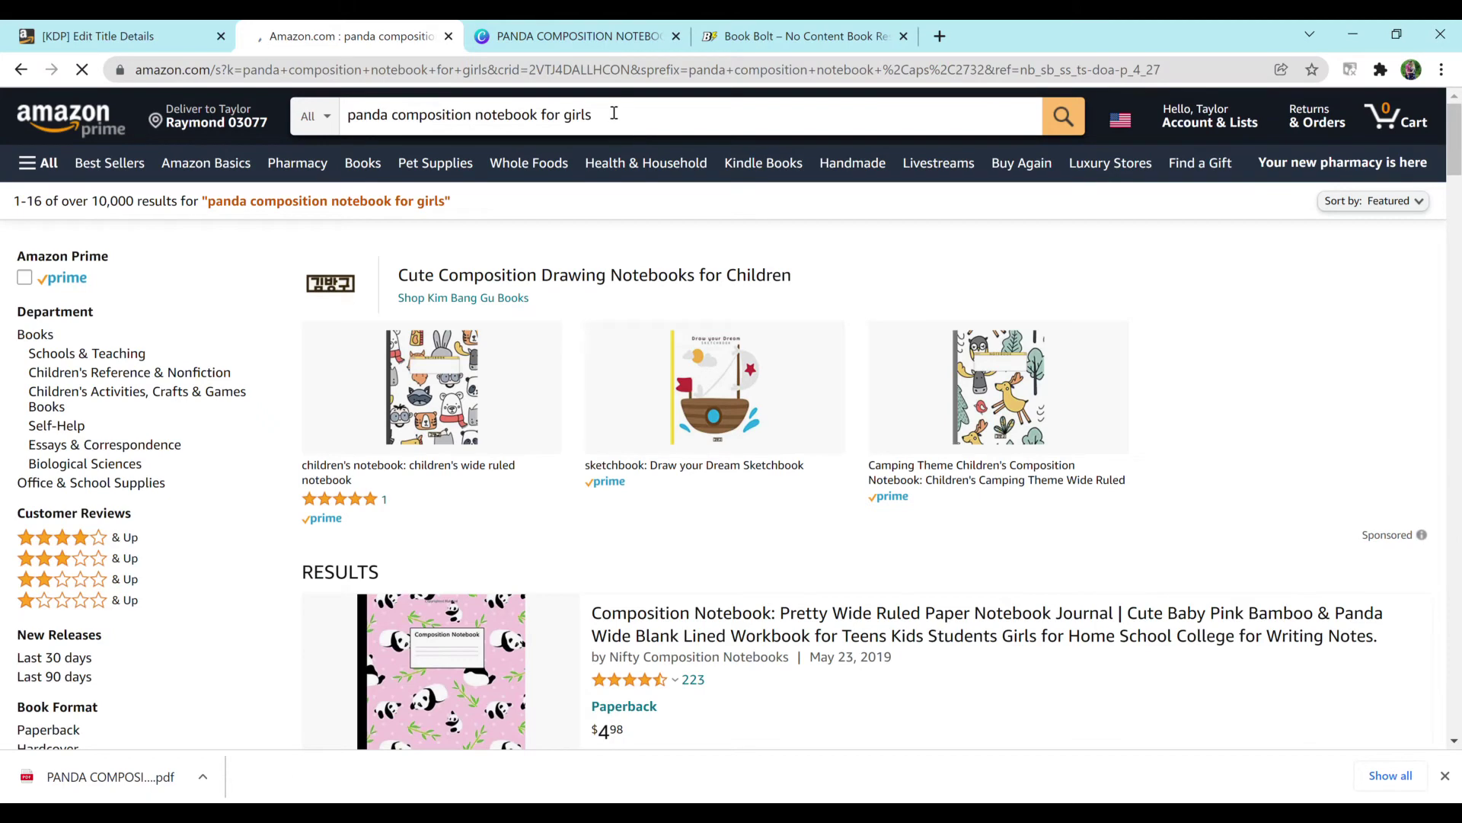
click(614, 113)
key(ctrl+c)
Step: Paste the 'for girls' phrase as a keyword and add 'pink white black panda hearts children'
click(175, 38)
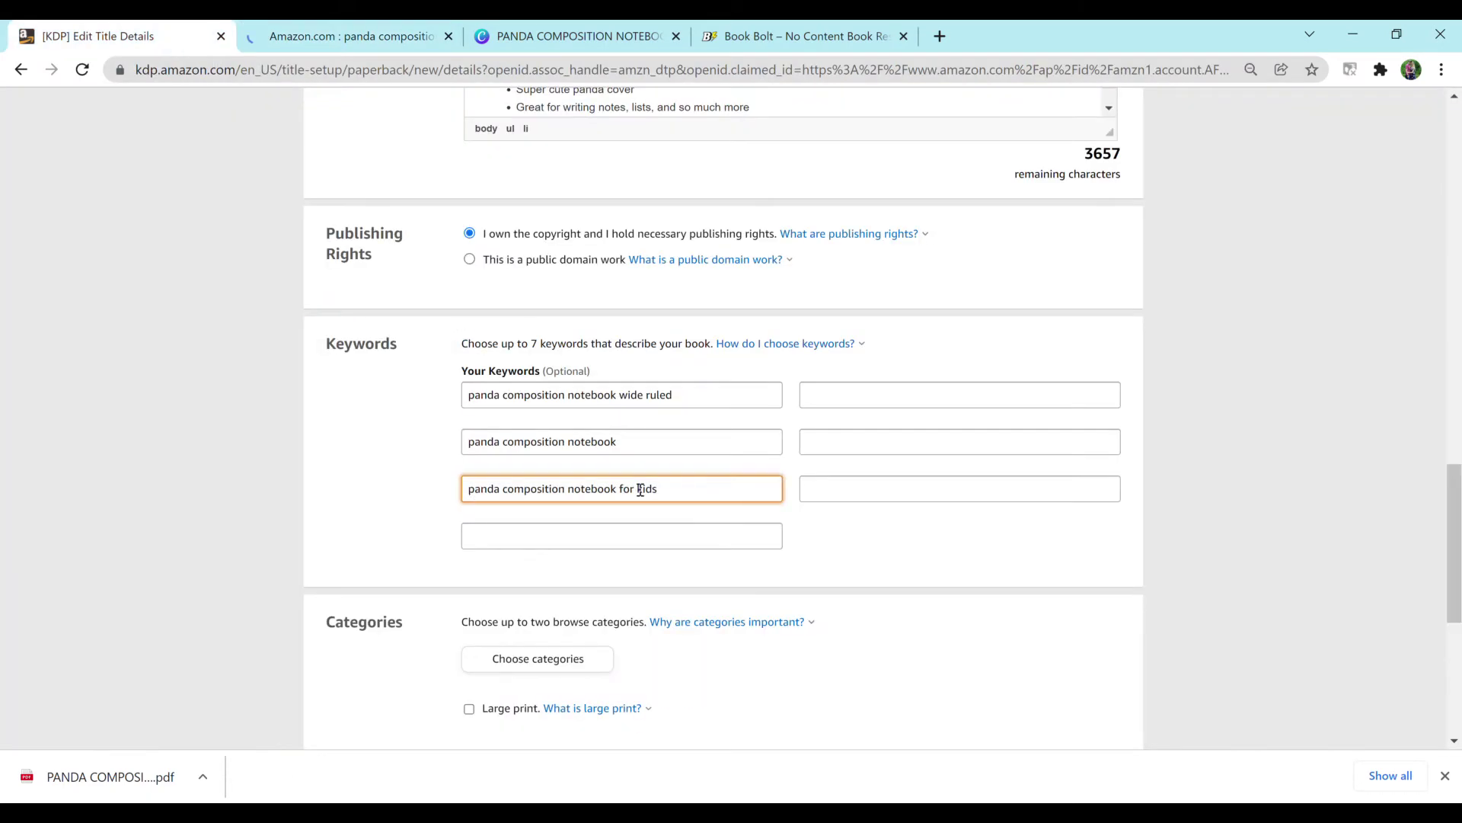
key(Tab)
key(ctrl+v)
click(854, 395)
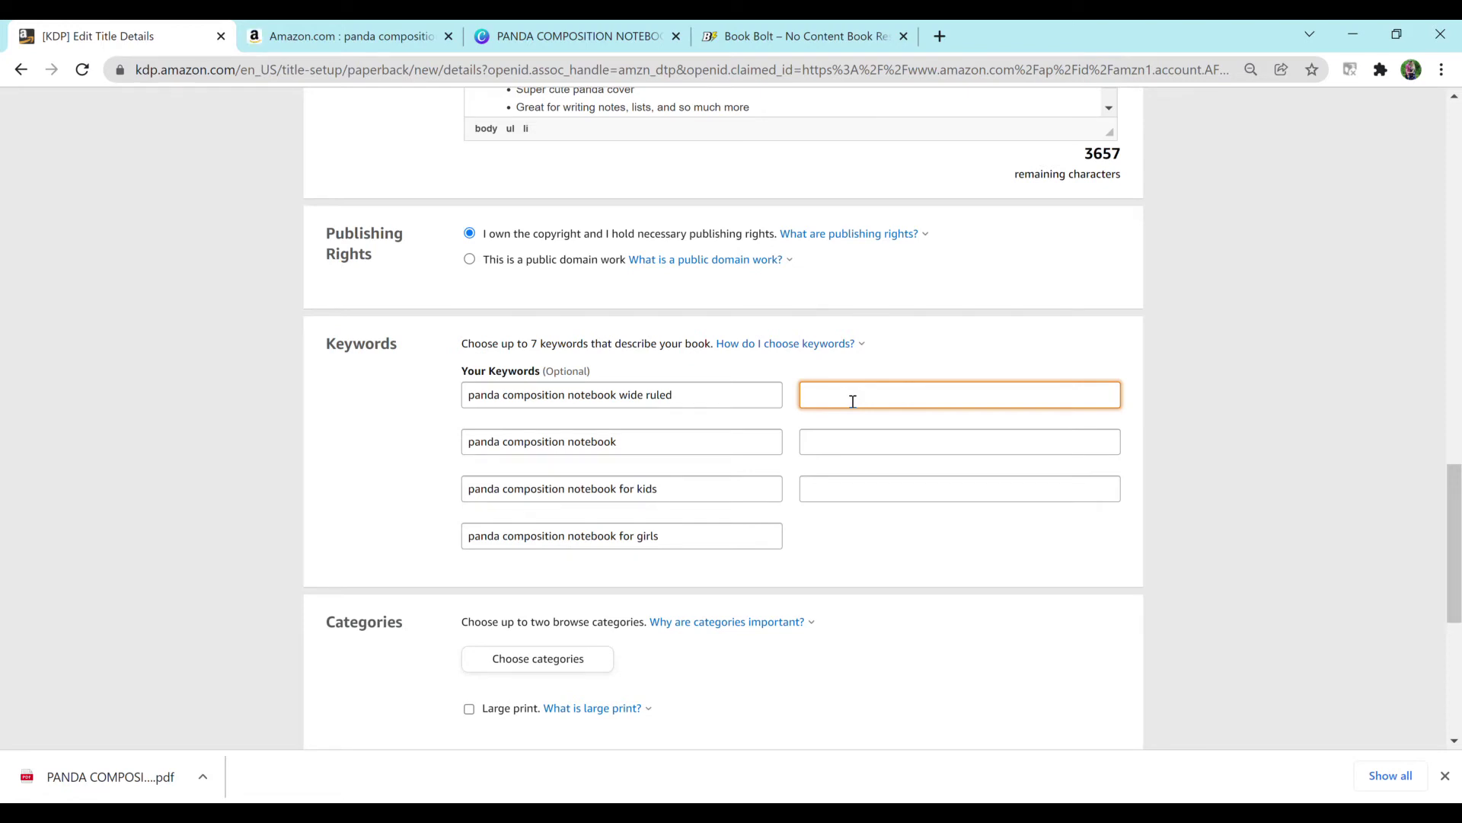
text(pink white black panda hearts children)
Step: Add the keywords 'present gift adults women men kids school' and 'work writing lists notes journaling'
click(853, 436)
text(present gift)
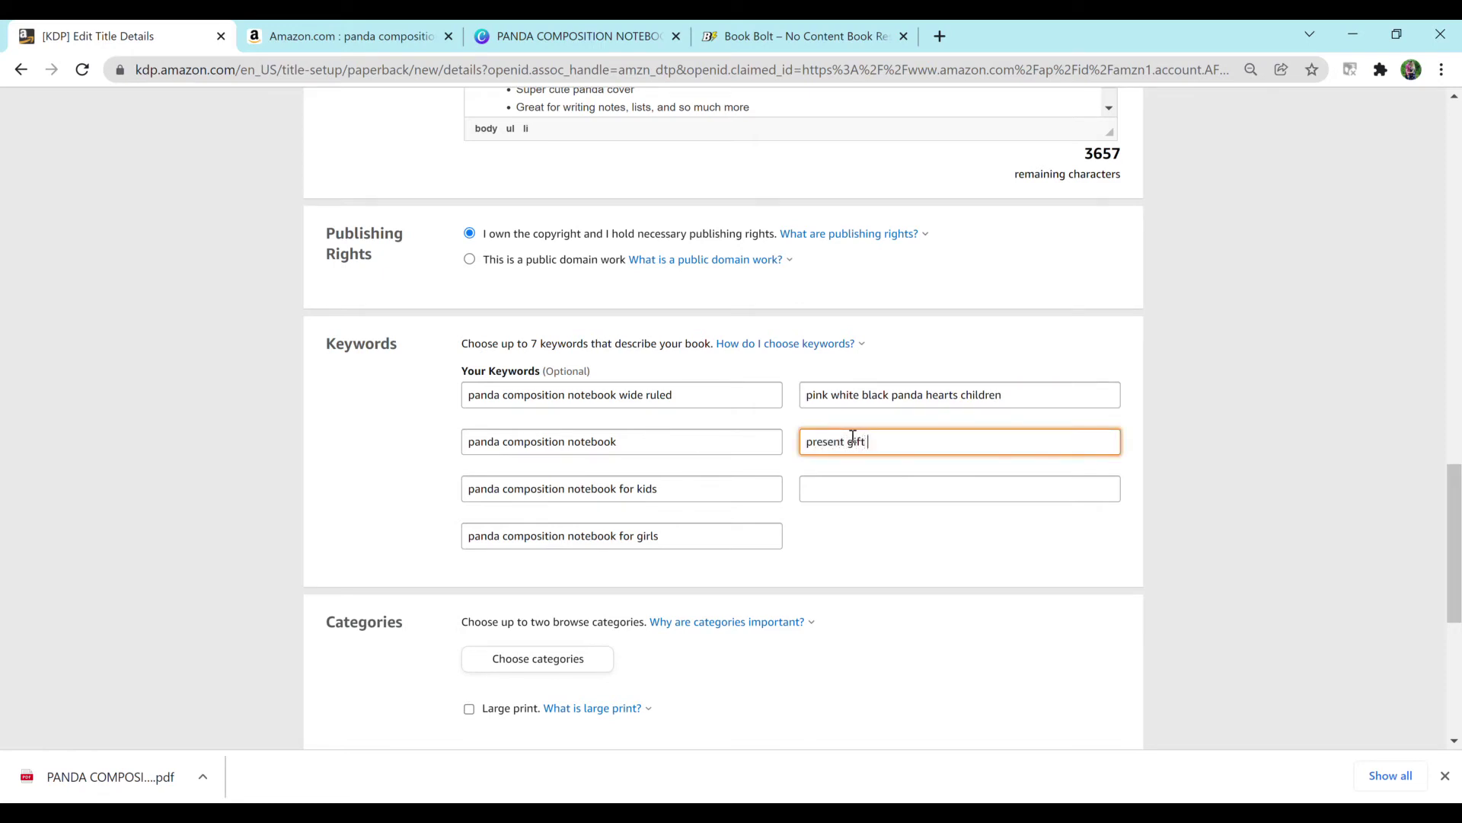
text( adults women )
text(men )
text(childre)
key(BackSpace)
key(BackSpace)
key(BackSpace)
key(BackSpace)
key(BackSpace)
key(BackSpace)
text(kids school)
click(859, 493)
text(work writing lists notes)
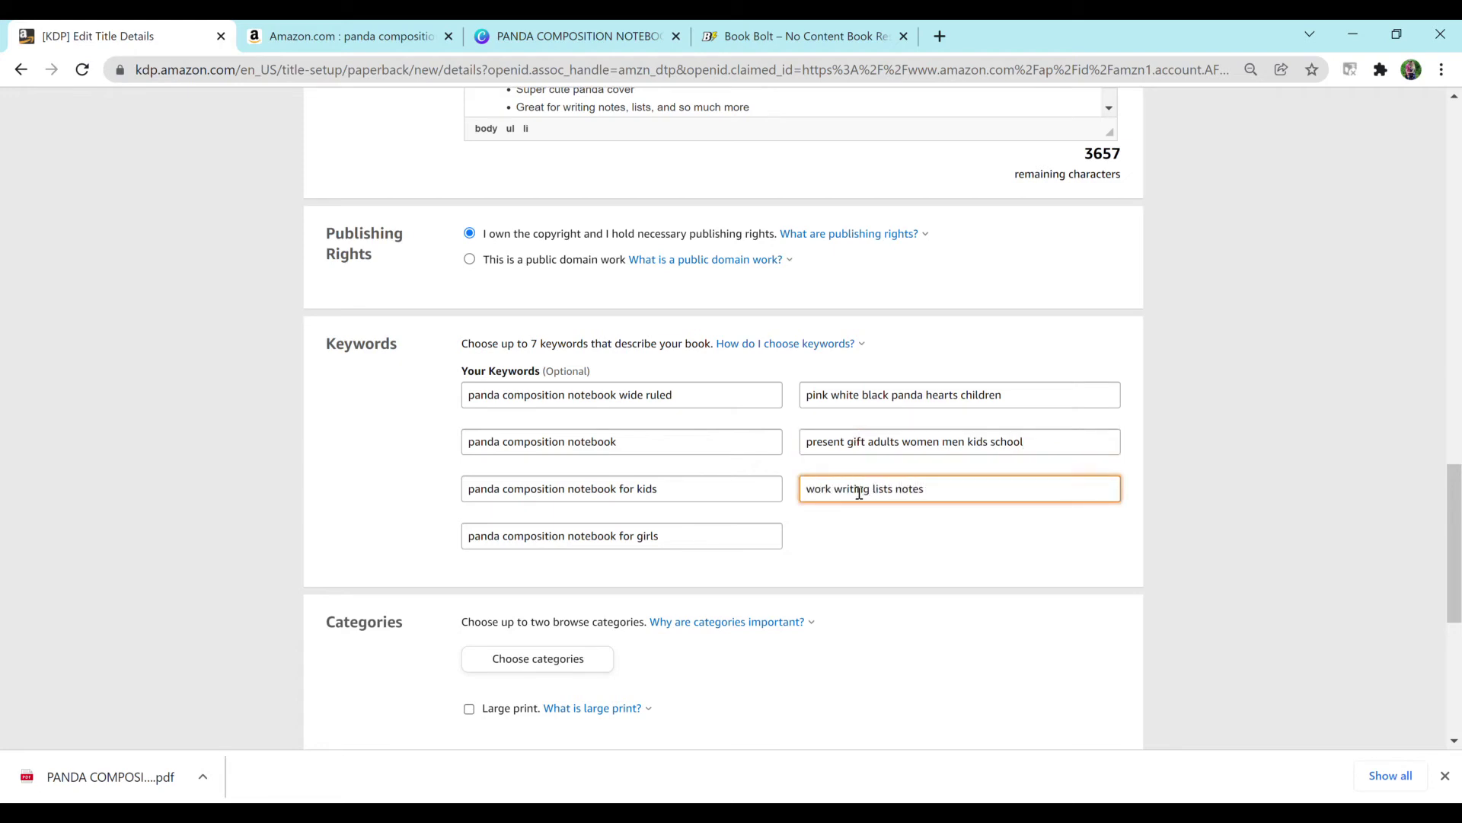
text( journaling)
scroll(859, 493, down, 3)
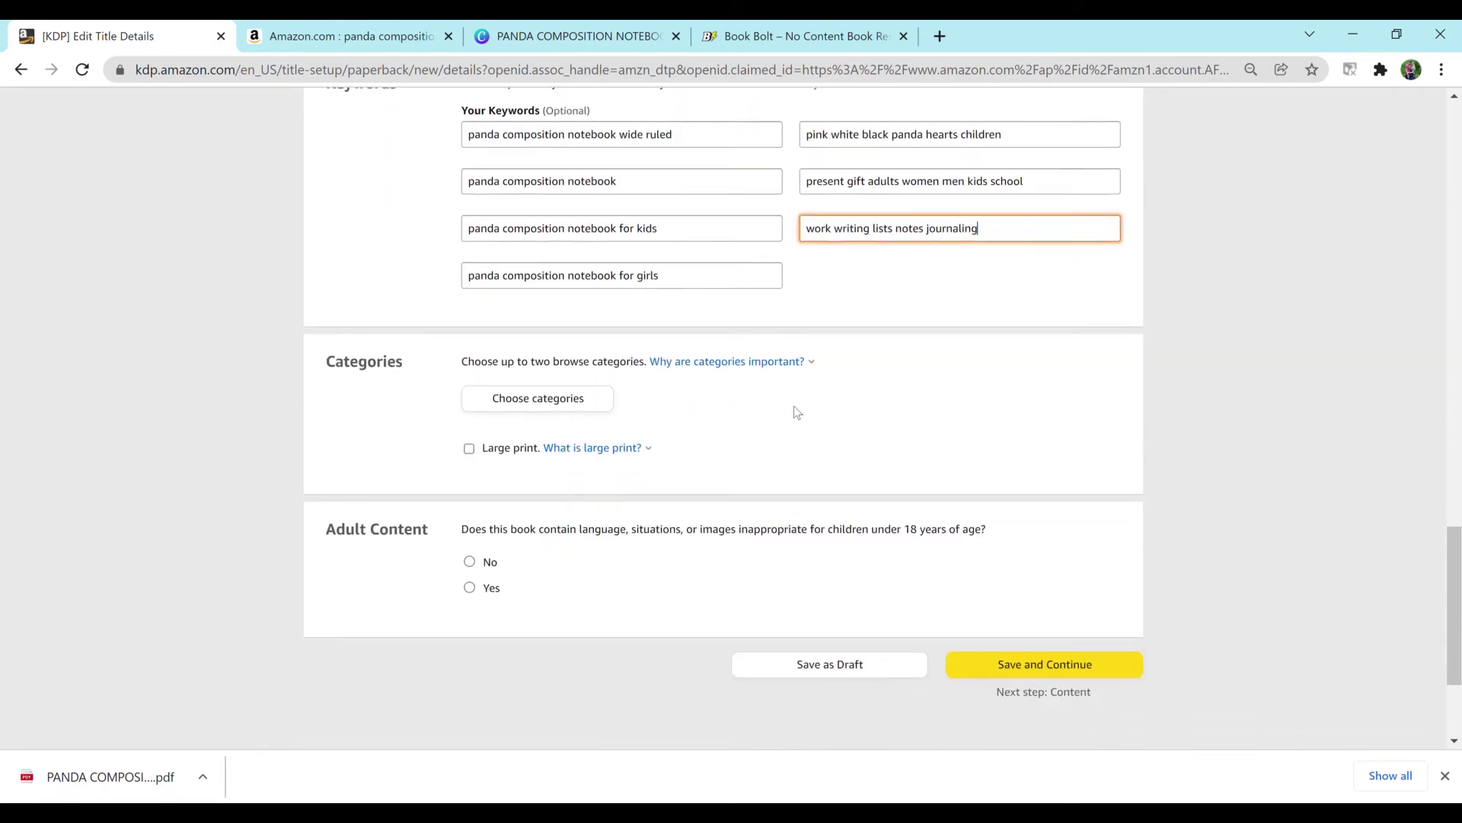
Step: Search Book Bolt's KDP Category Finder for 'mammal', after trying 'panda' and 'notebook'
click(803, 36)
mouse_move(769, 131)
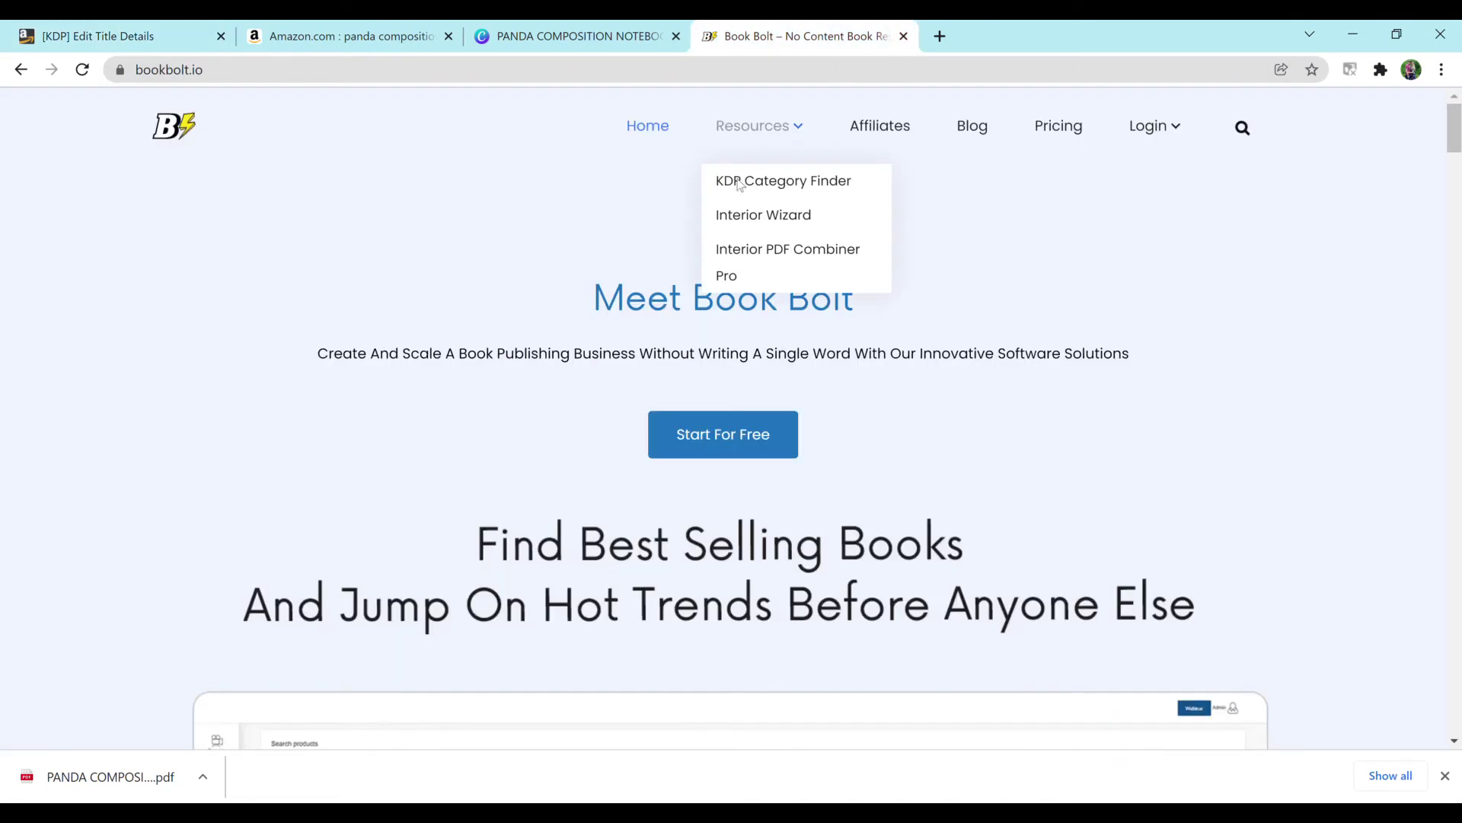
click(774, 181)
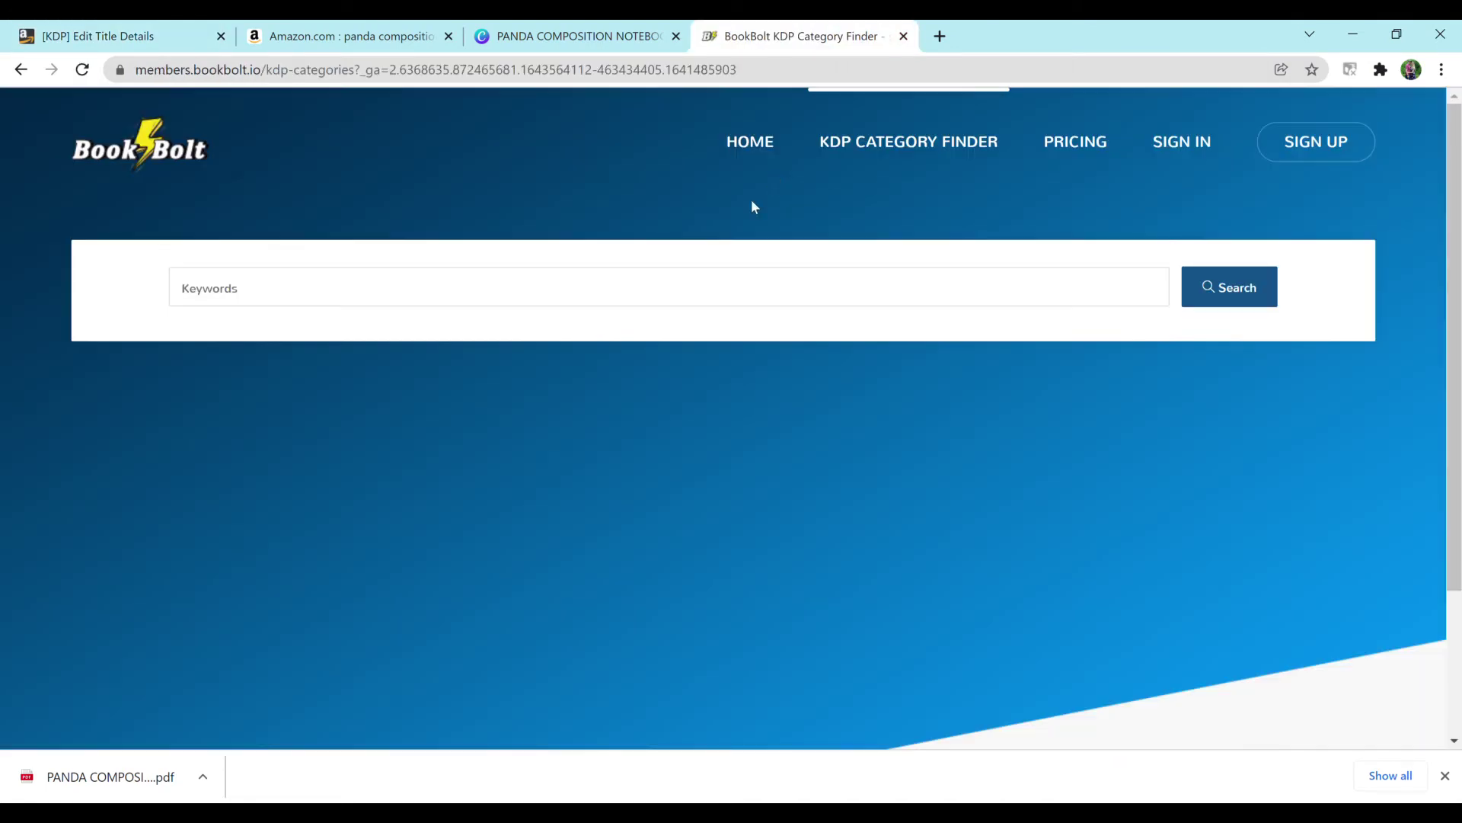
click(693, 285)
text(panda)
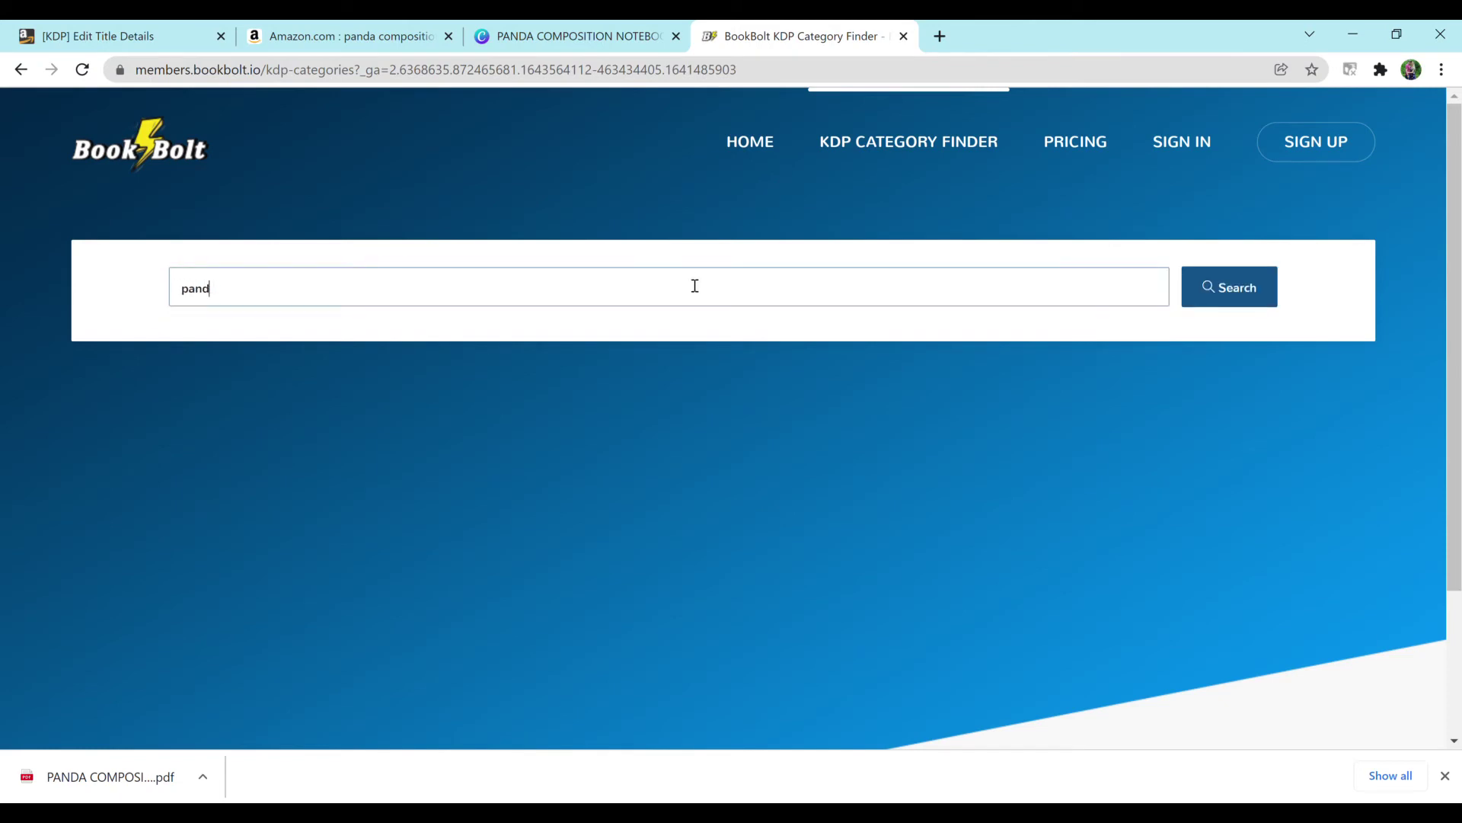
key(BackSpace)
key(BackSpace)
key(BackSpace)
key(BackSpace)
text(notebook)
key(BackSpace)
key(BackSpace)
key(BackSpace)
key(BackSpace)
key(BackSpace)
key(BackSpace)
key(BackSpace)
key(BackSpace)
text(mammal)
key(Return)
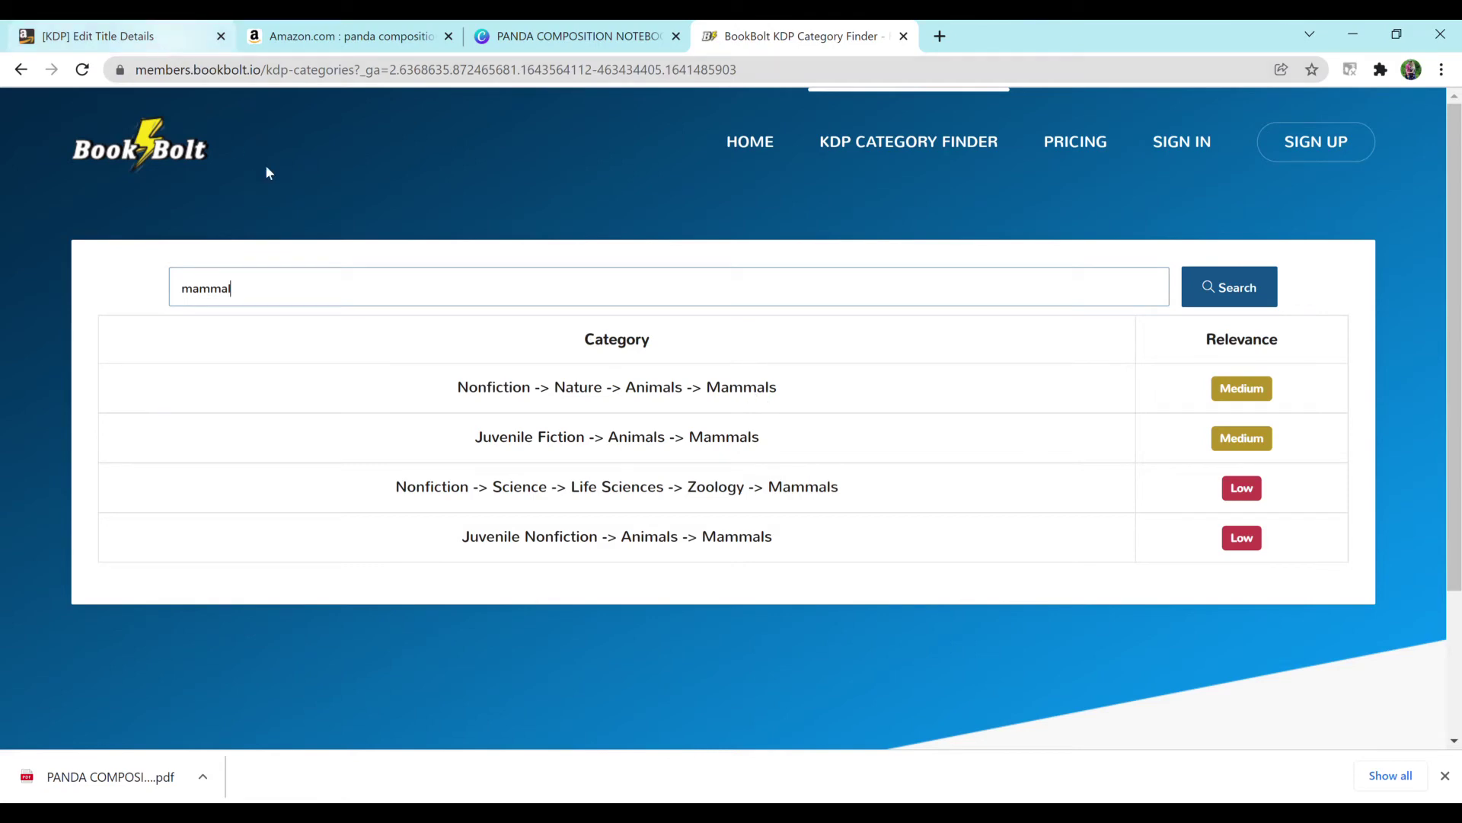
Step: Add Nonfiction > Language Arts & Disciplines > Composition & Creative Writing as a category
click(158, 36)
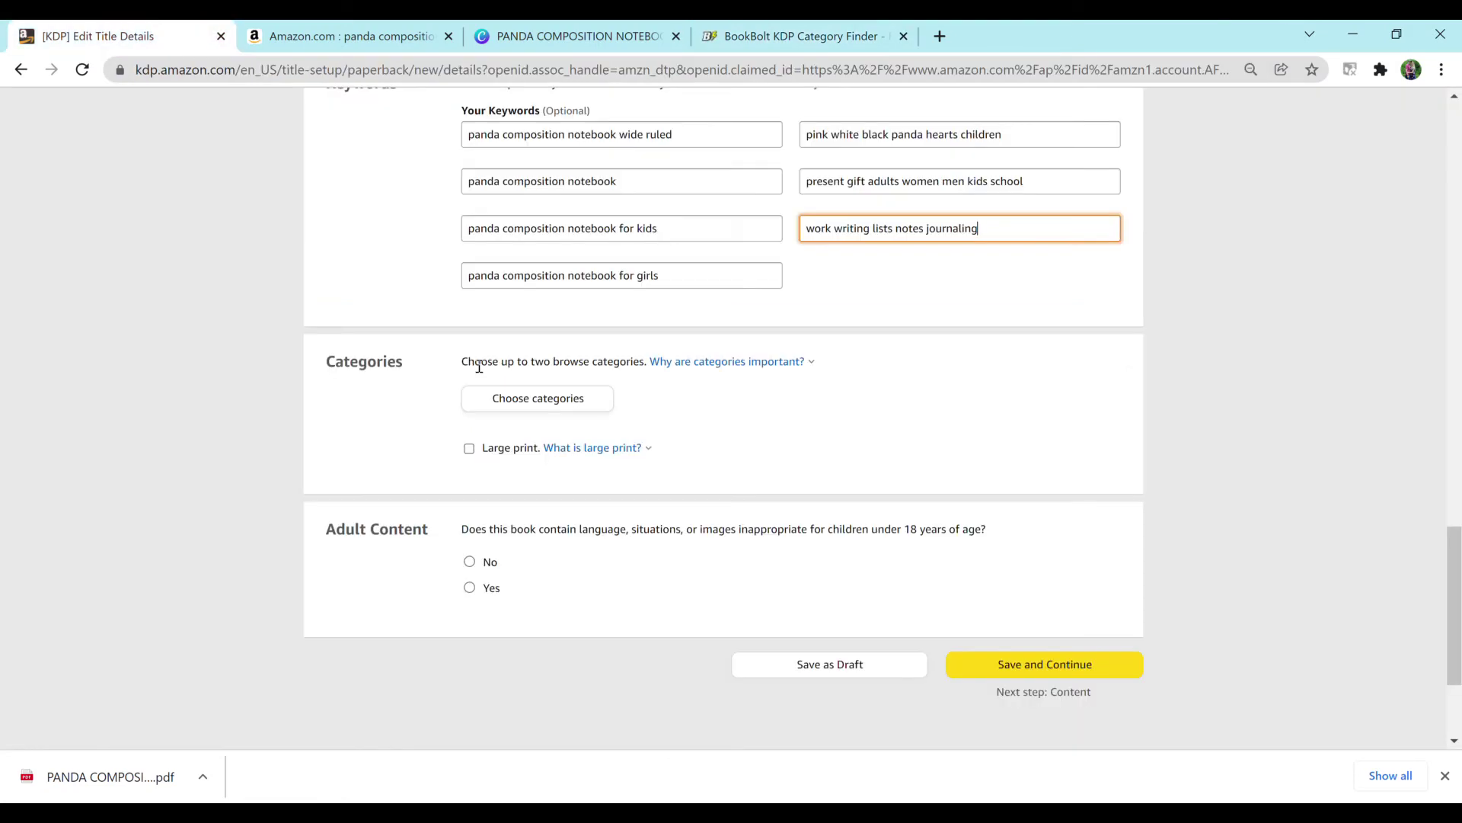
click(523, 406)
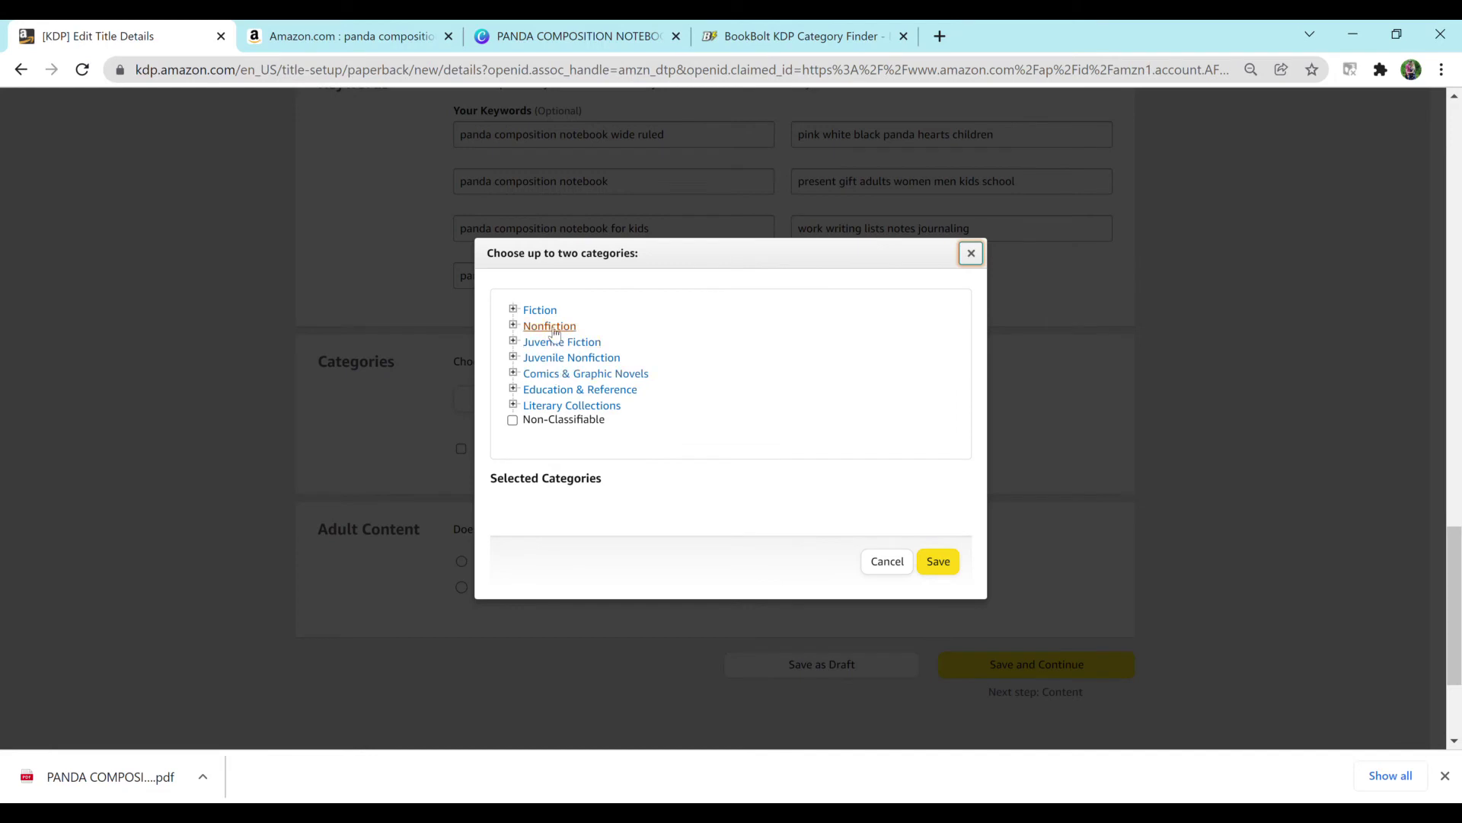
click(550, 327)
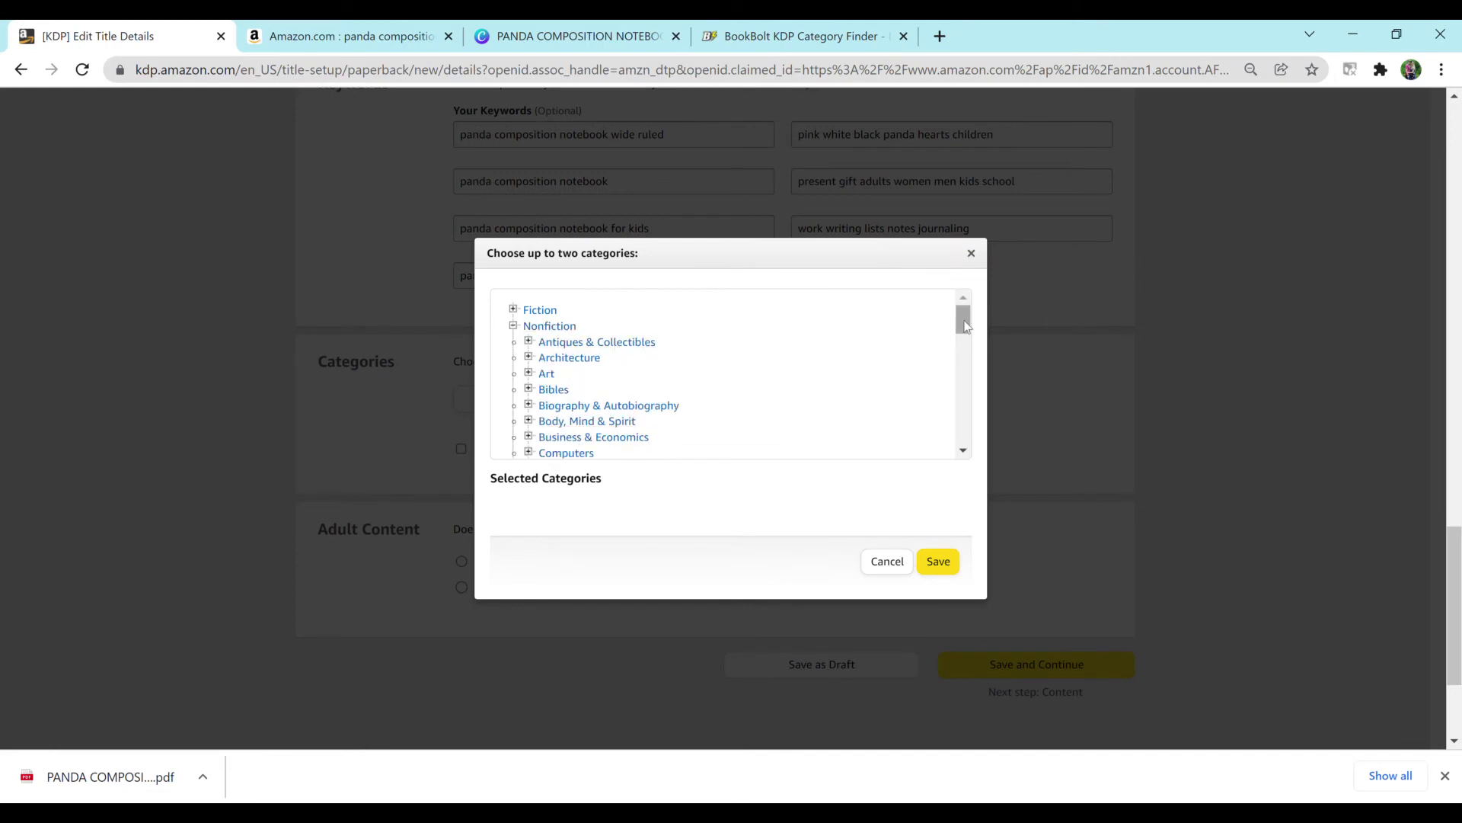
drag(966, 326, 961, 375)
click(653, 309)
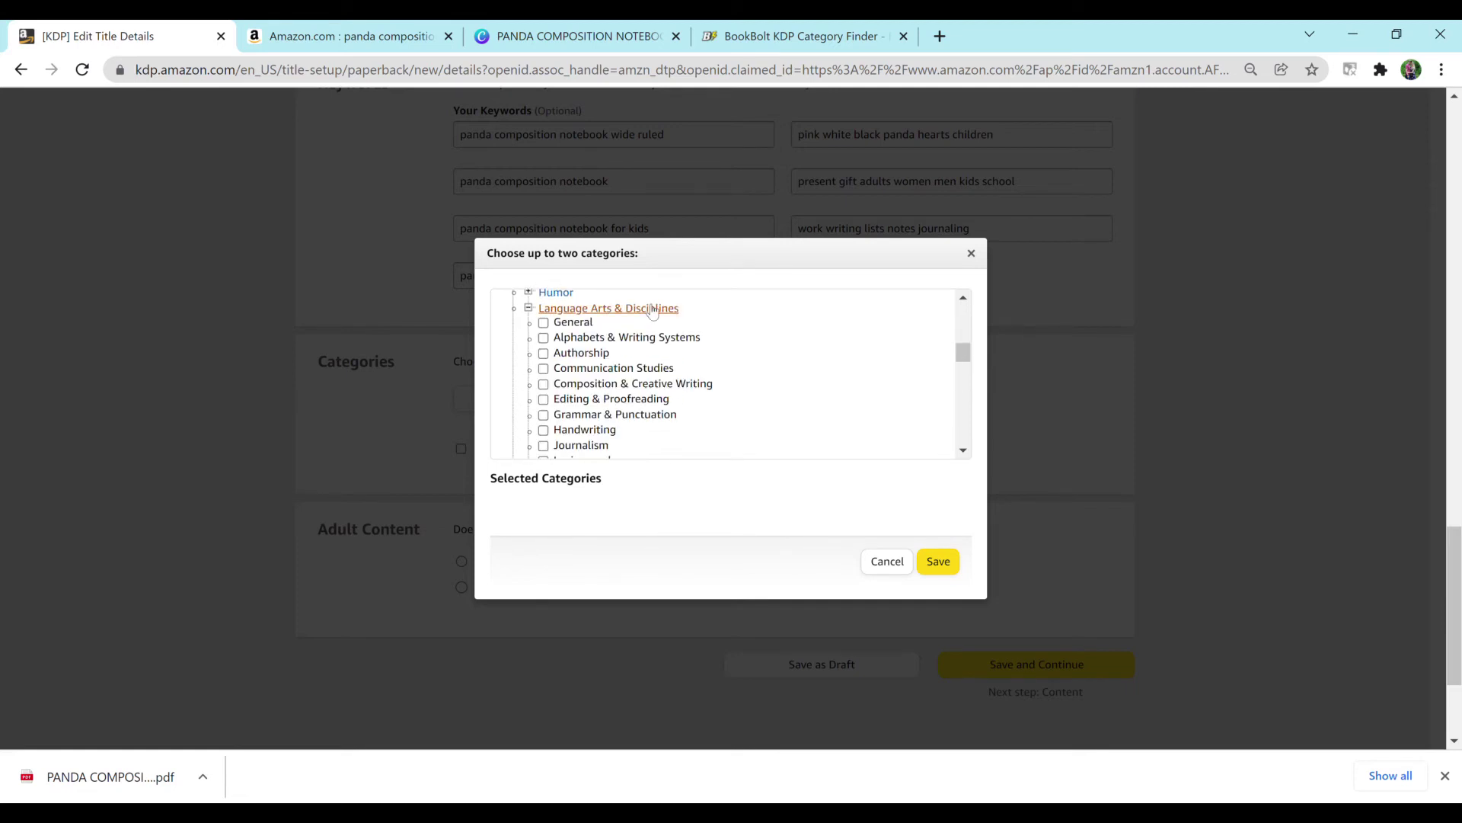
click(642, 385)
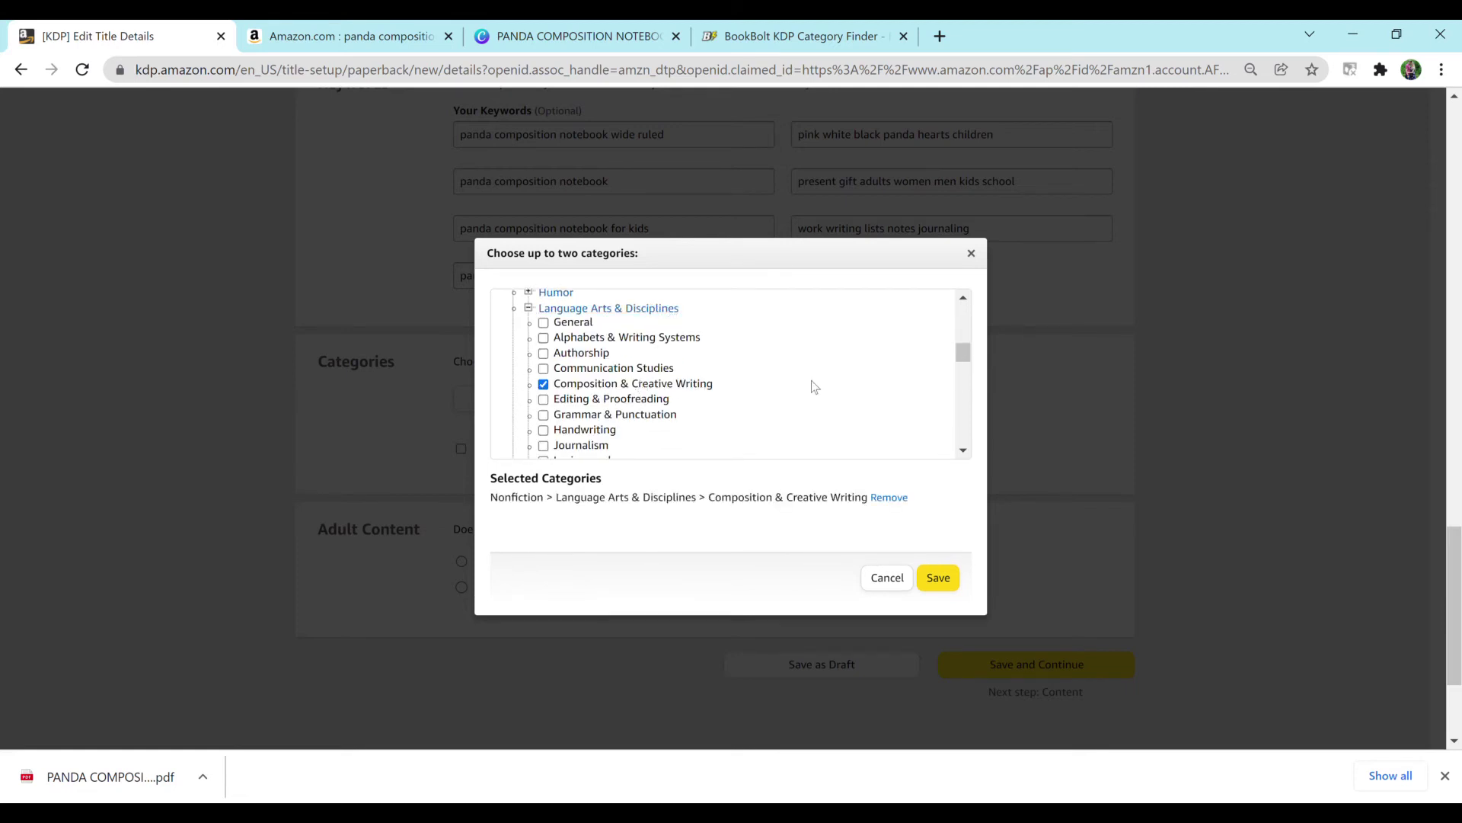
drag(968, 355, 959, 415)
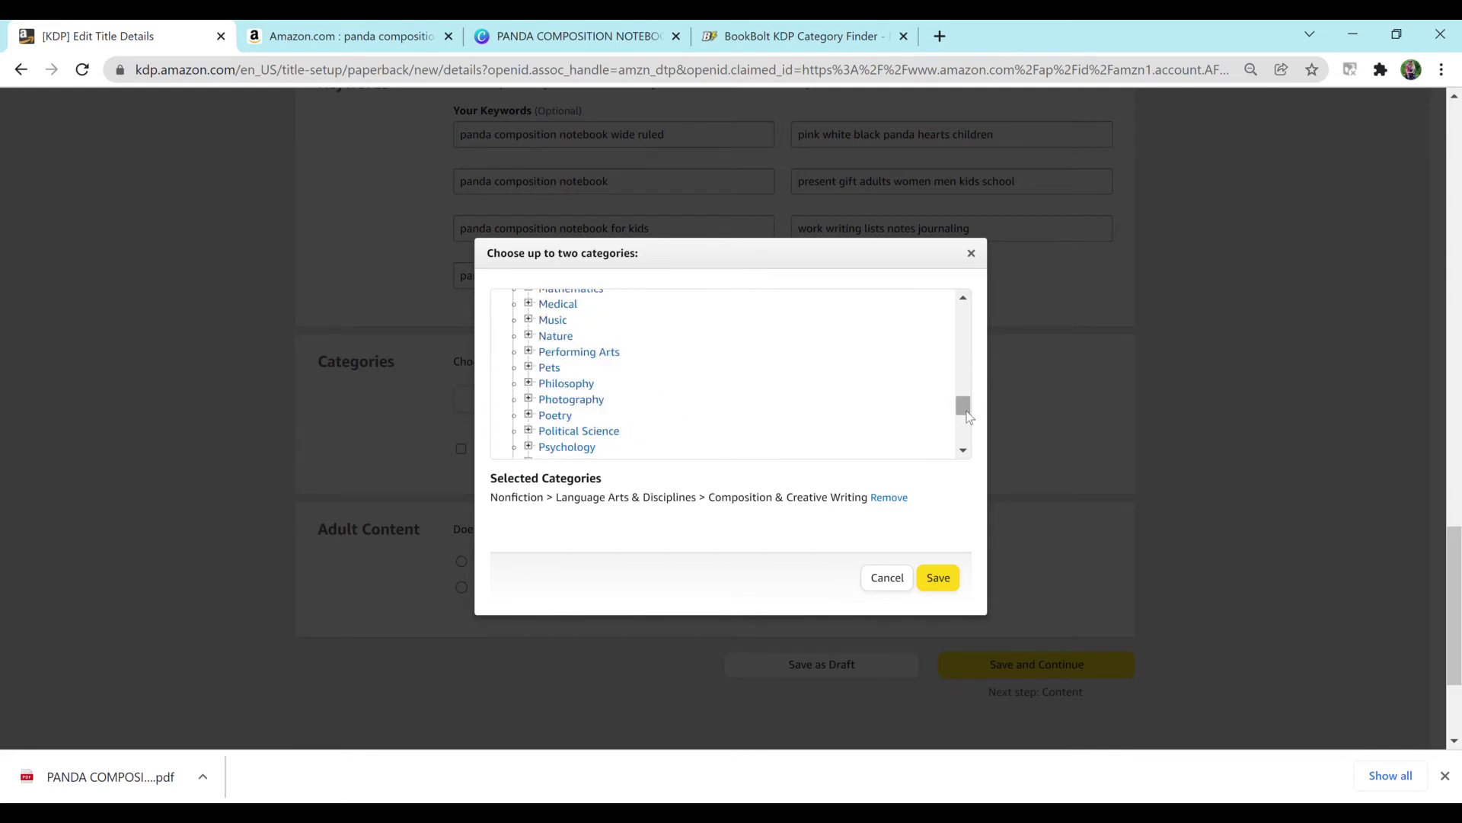
mouse_move(968, 416)
mouse_down()
mouse_move(962, 362)
mouse_move(960, 414)
mouse_up()
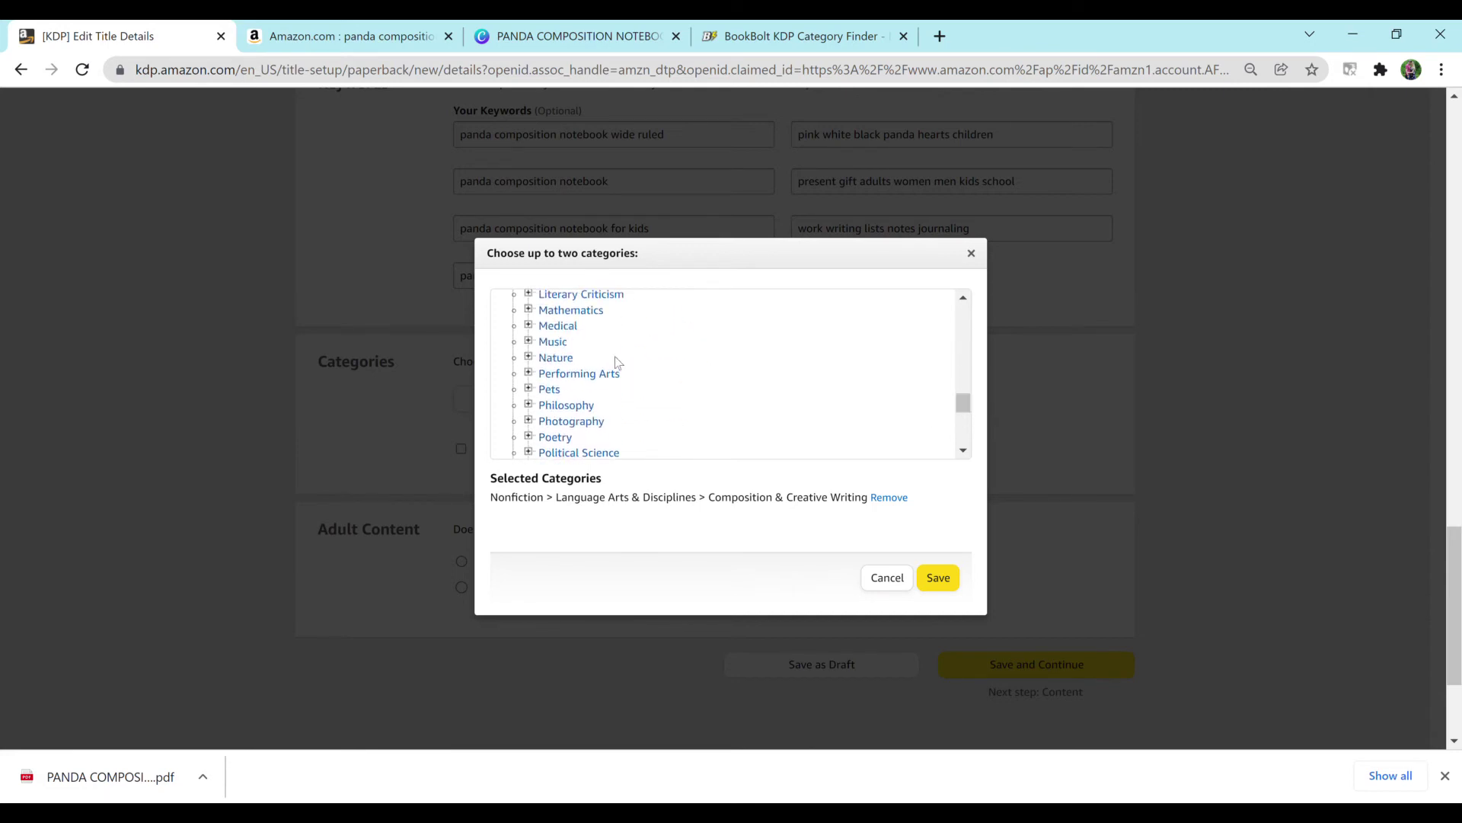
Step: Add Nature > Animals > Mammals, save the categories, mark Adult Content No, and save the details
click(562, 358)
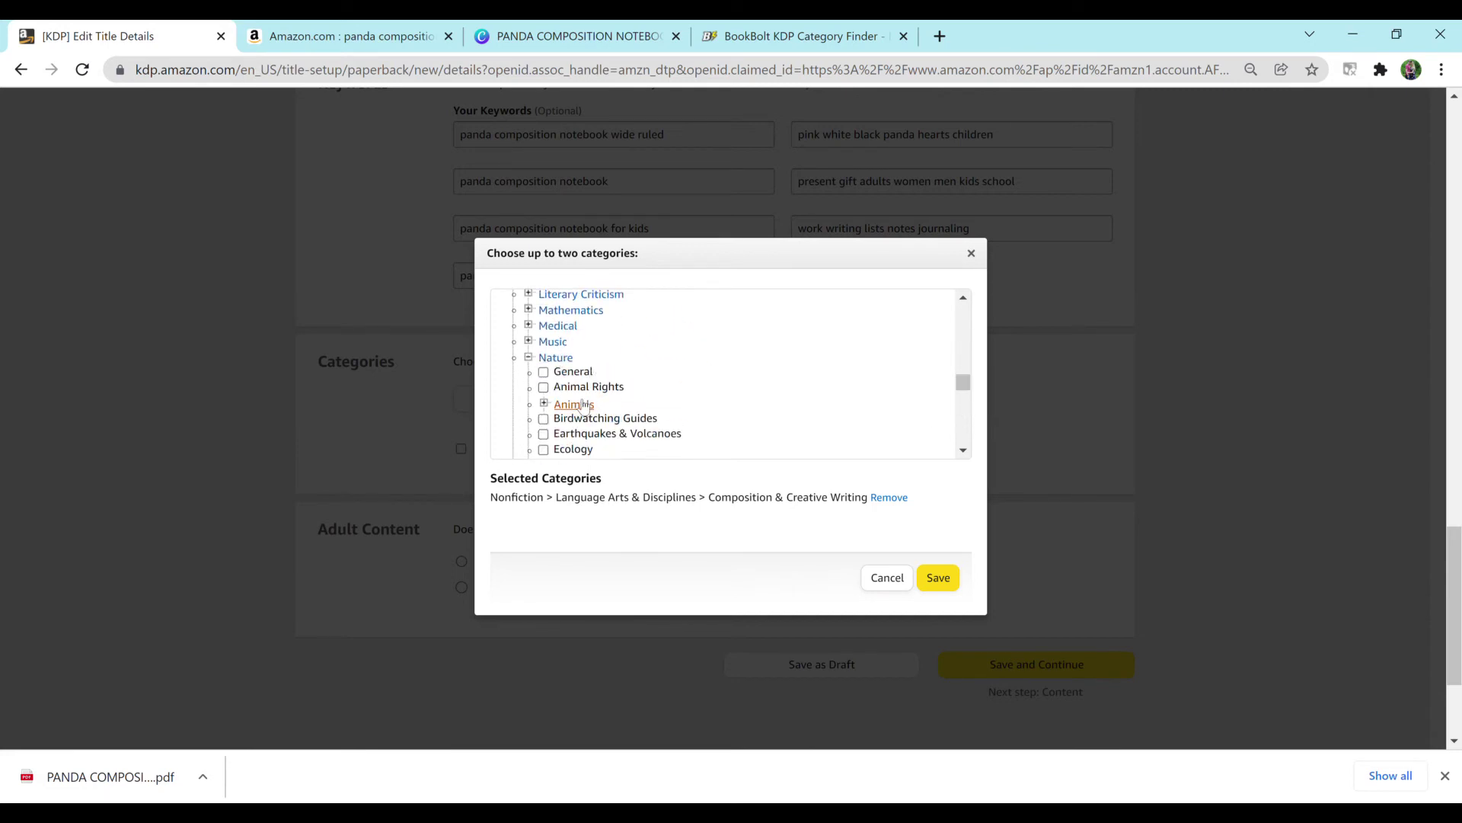
click(583, 406)
drag(959, 380, 958, 394)
click(595, 345)
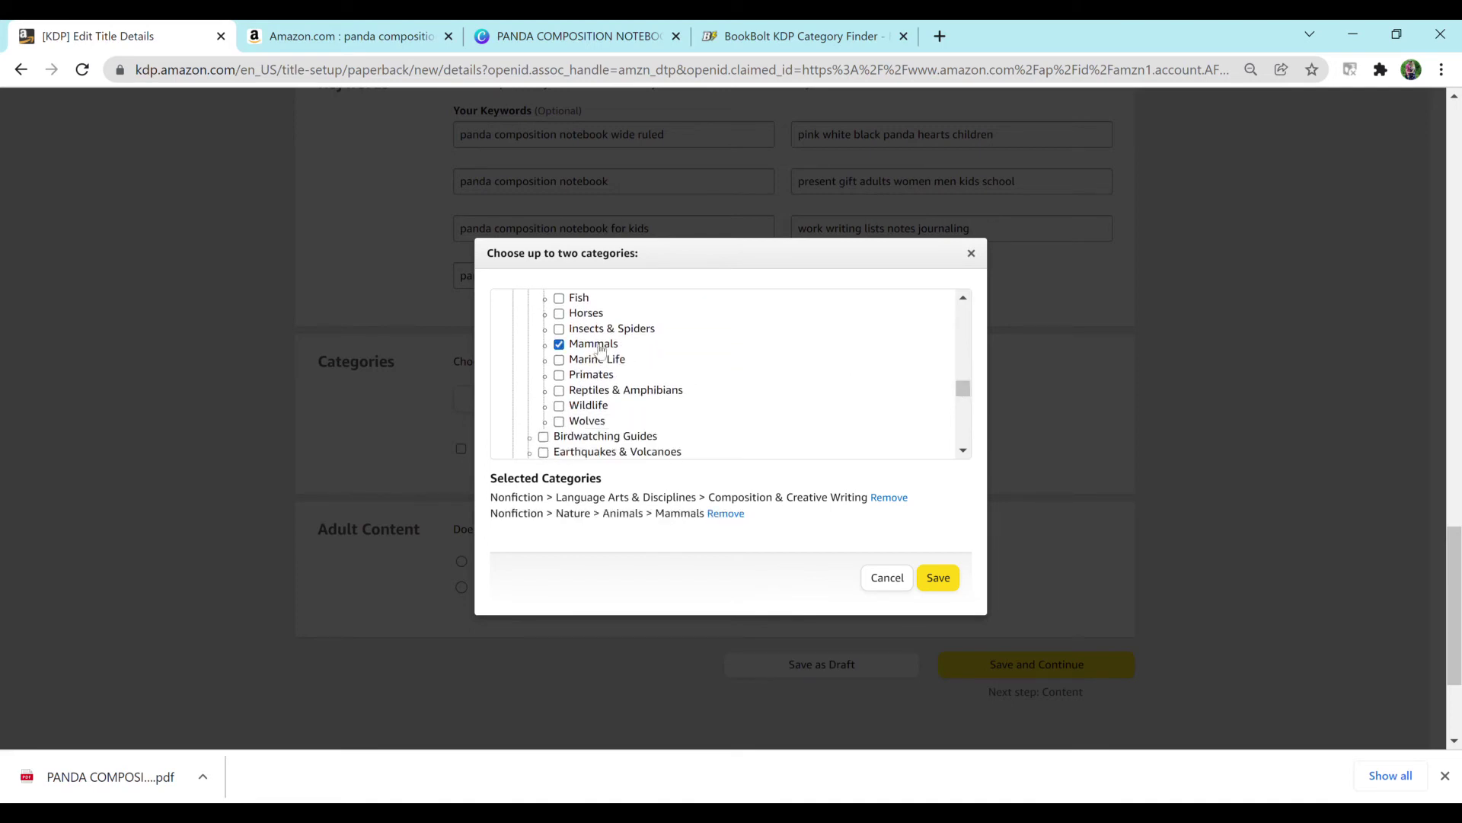
click(927, 583)
click(478, 591)
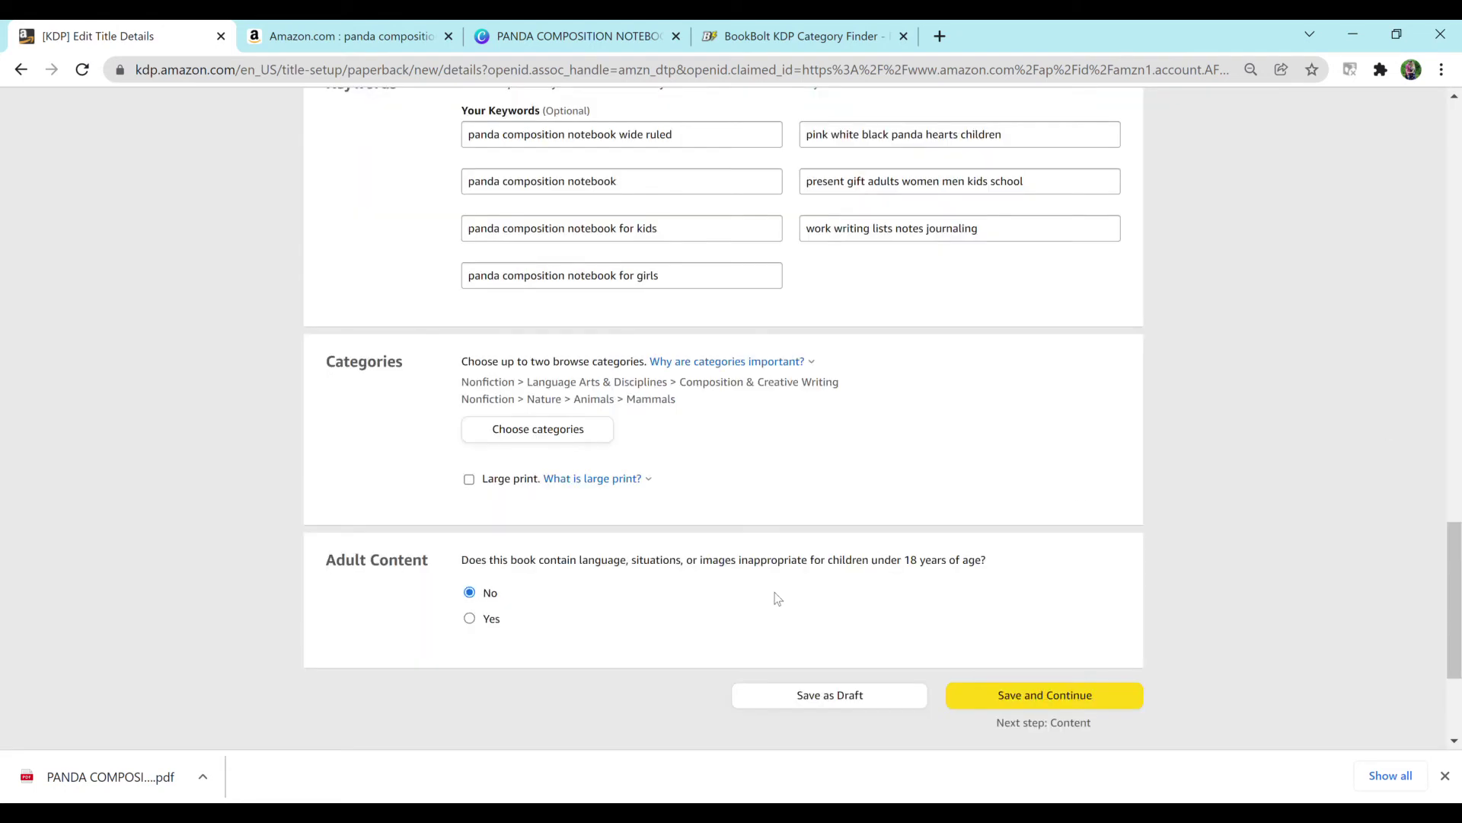
click(1074, 694)
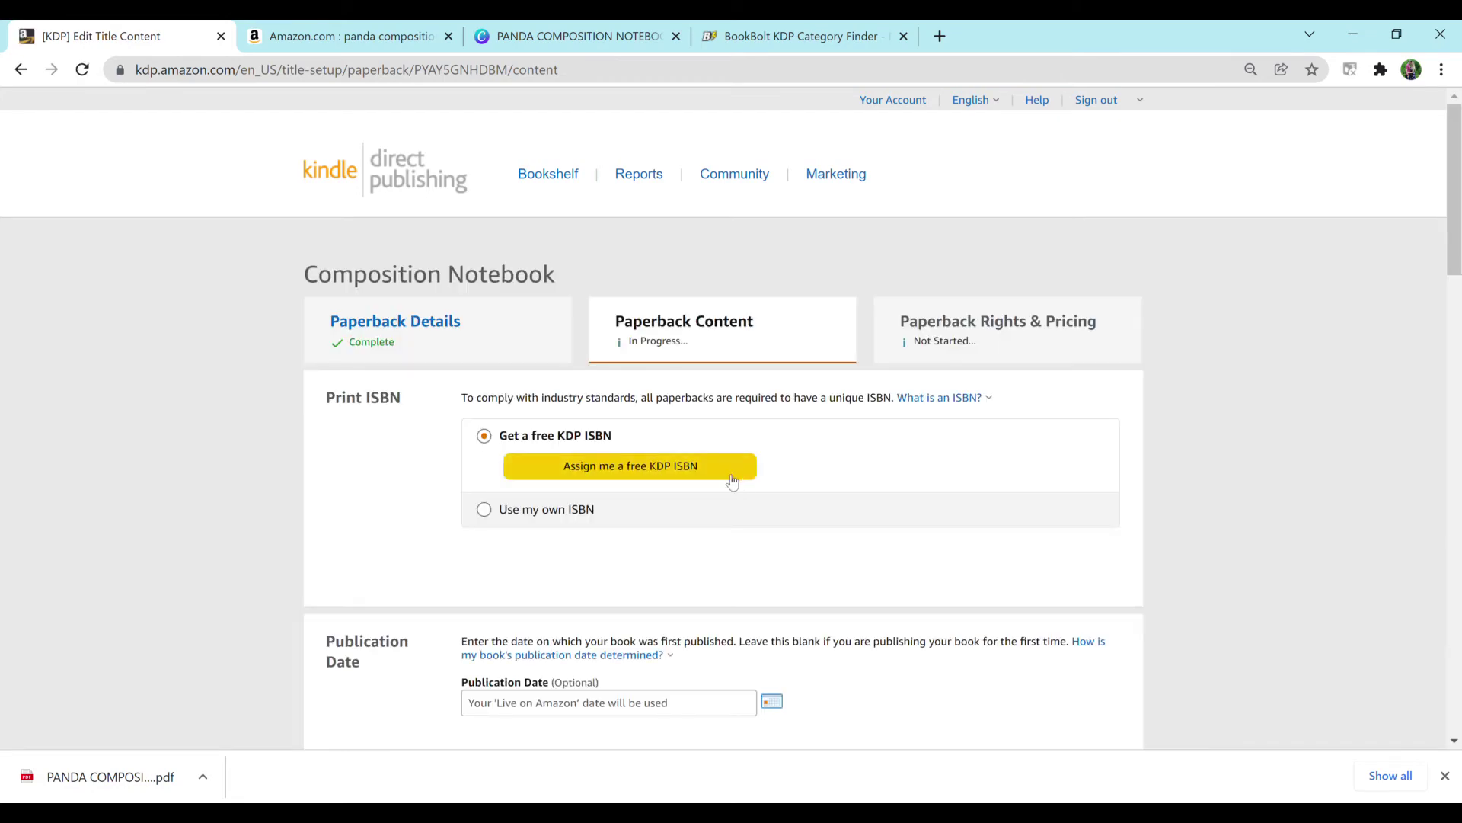
Step: Assign a free KDP ISBN to the paperback and view the 'What is an ISBN?' explanation
click(674, 476)
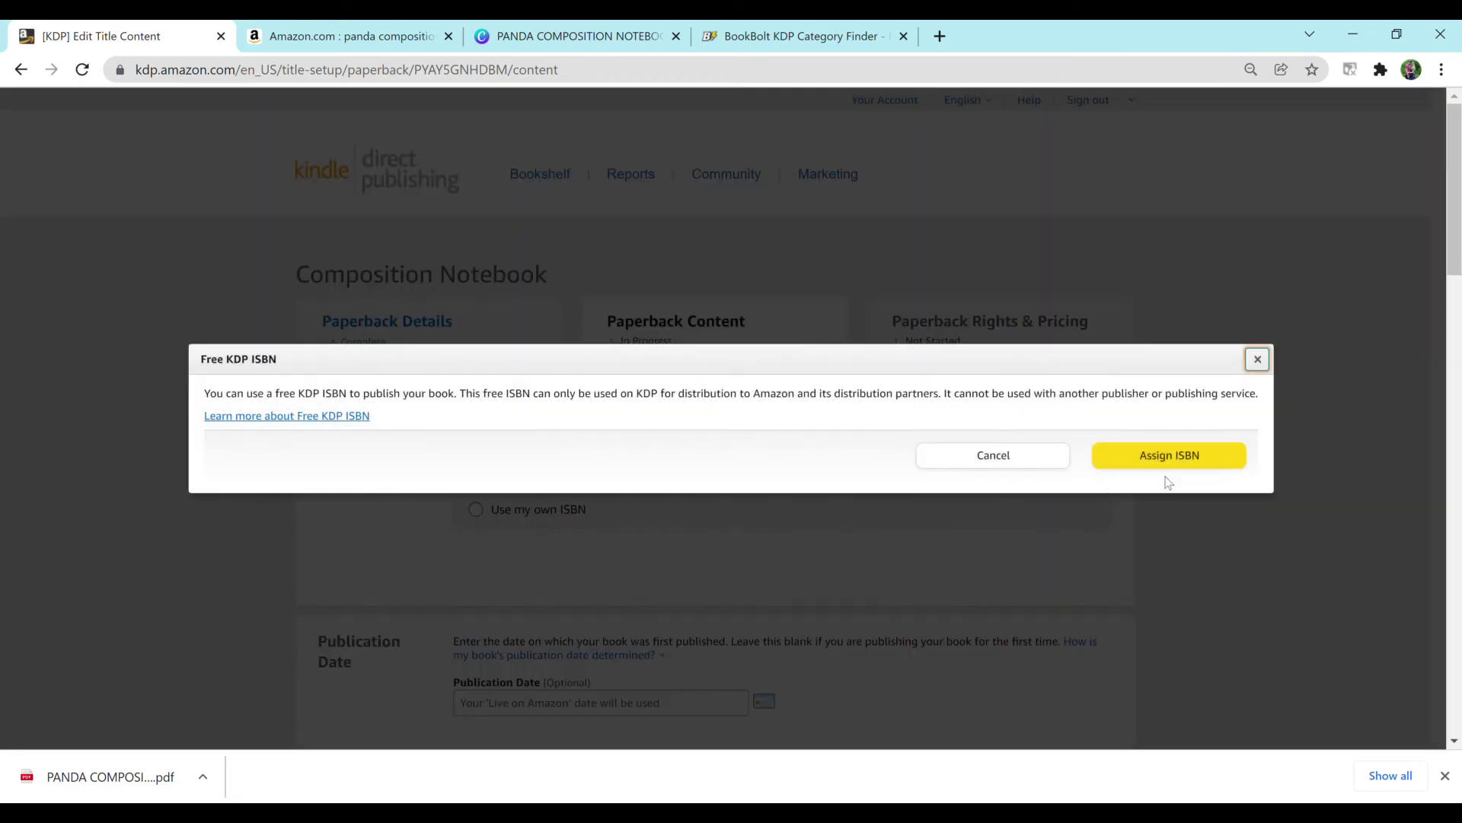
click(1202, 461)
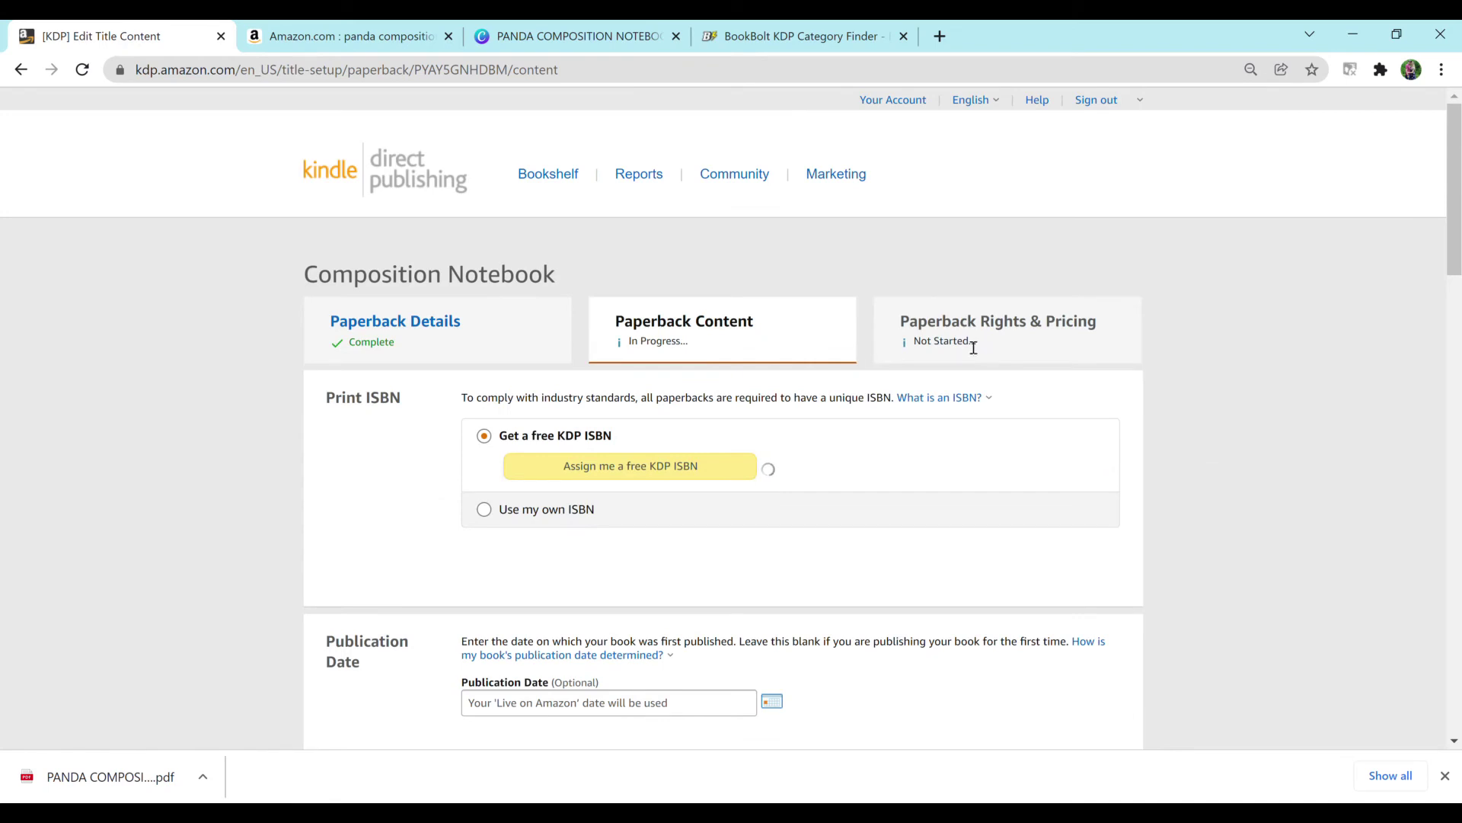
click(952, 397)
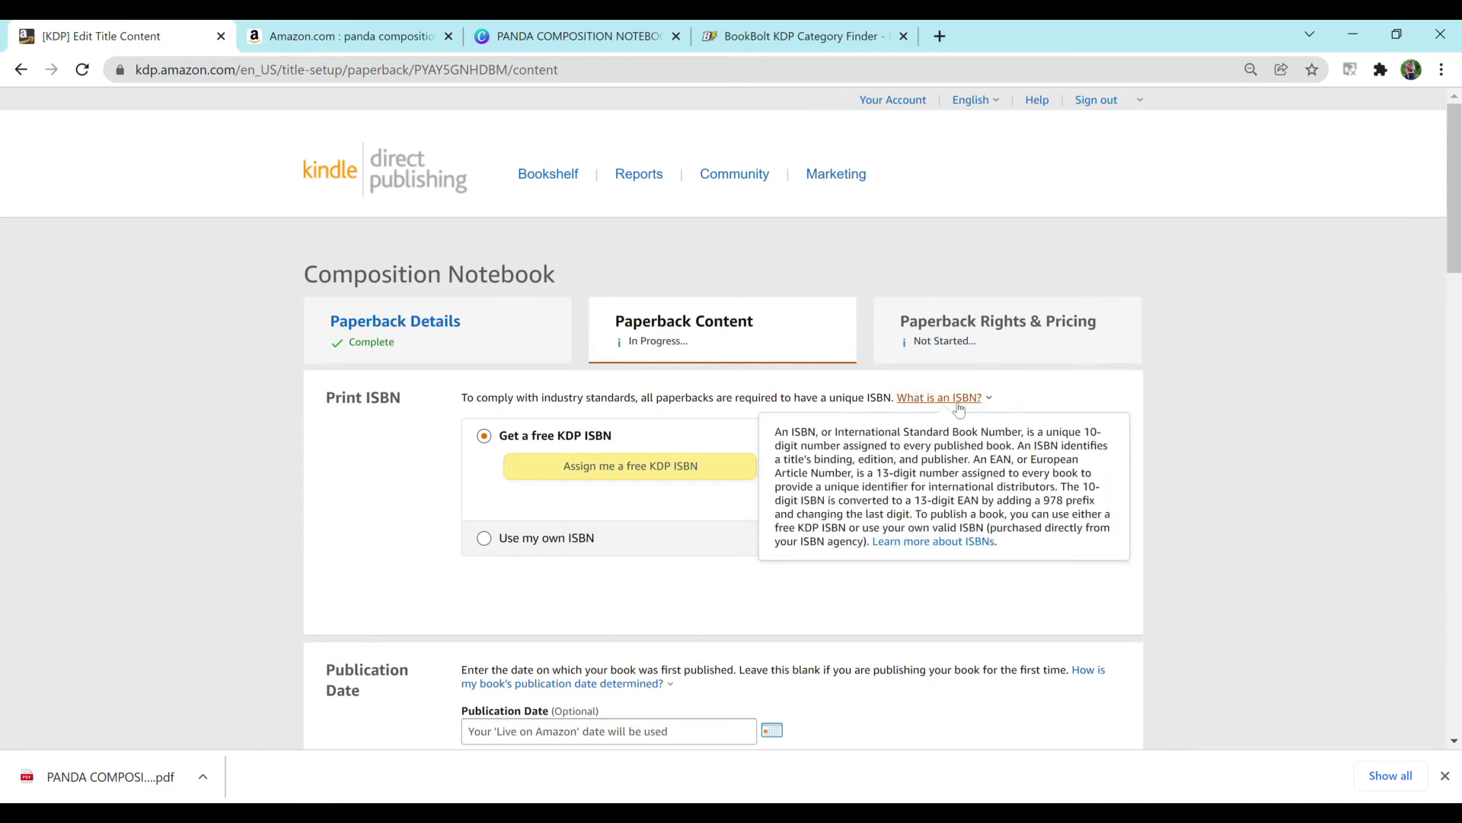
click(1221, 486)
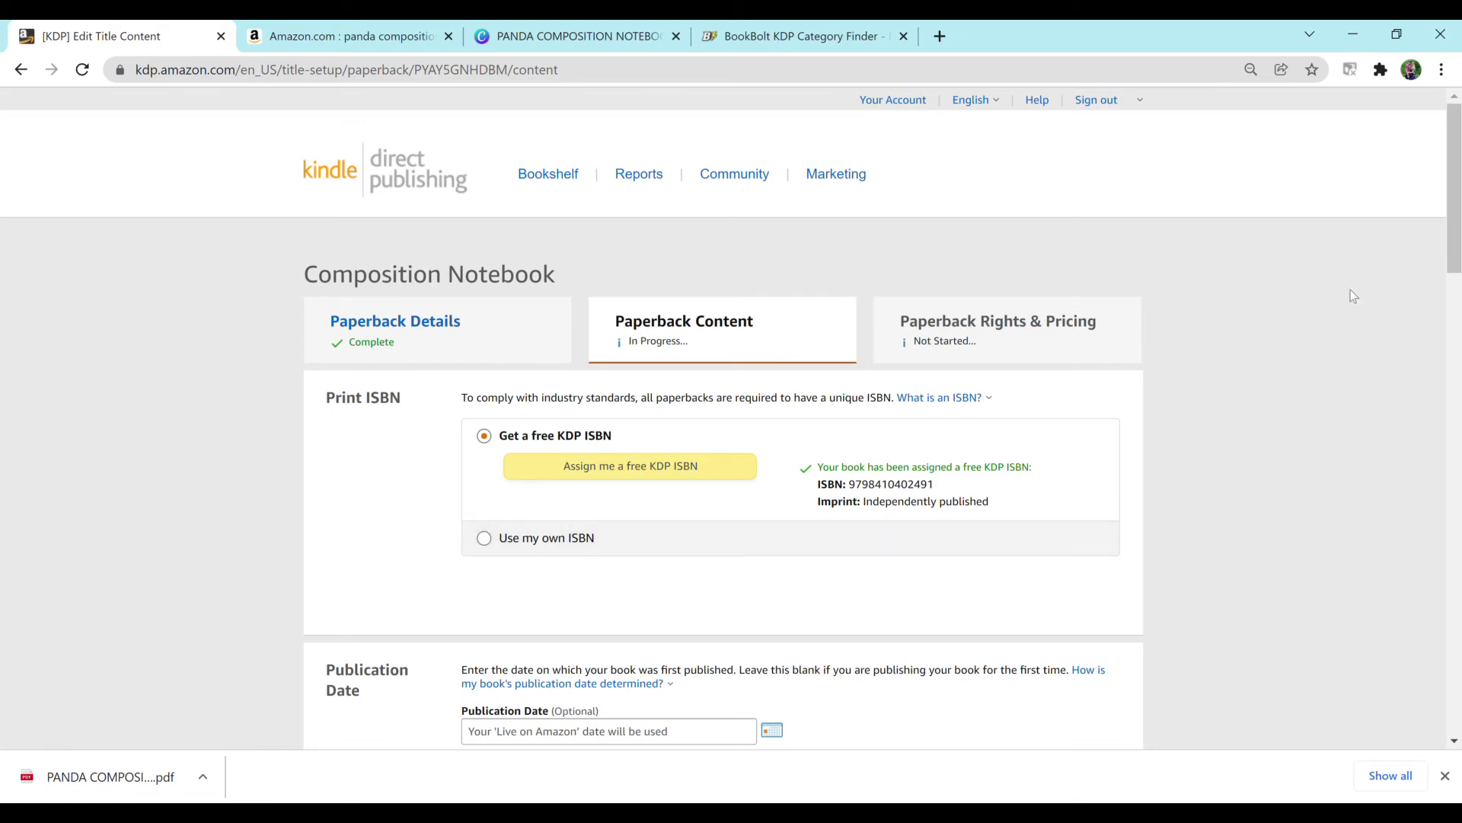
Step: Set the paperback trim to 7.5 x 9.25 in with Bleed (PDF only) and a Matte cover finish
drag(1450, 187, 1430, 282)
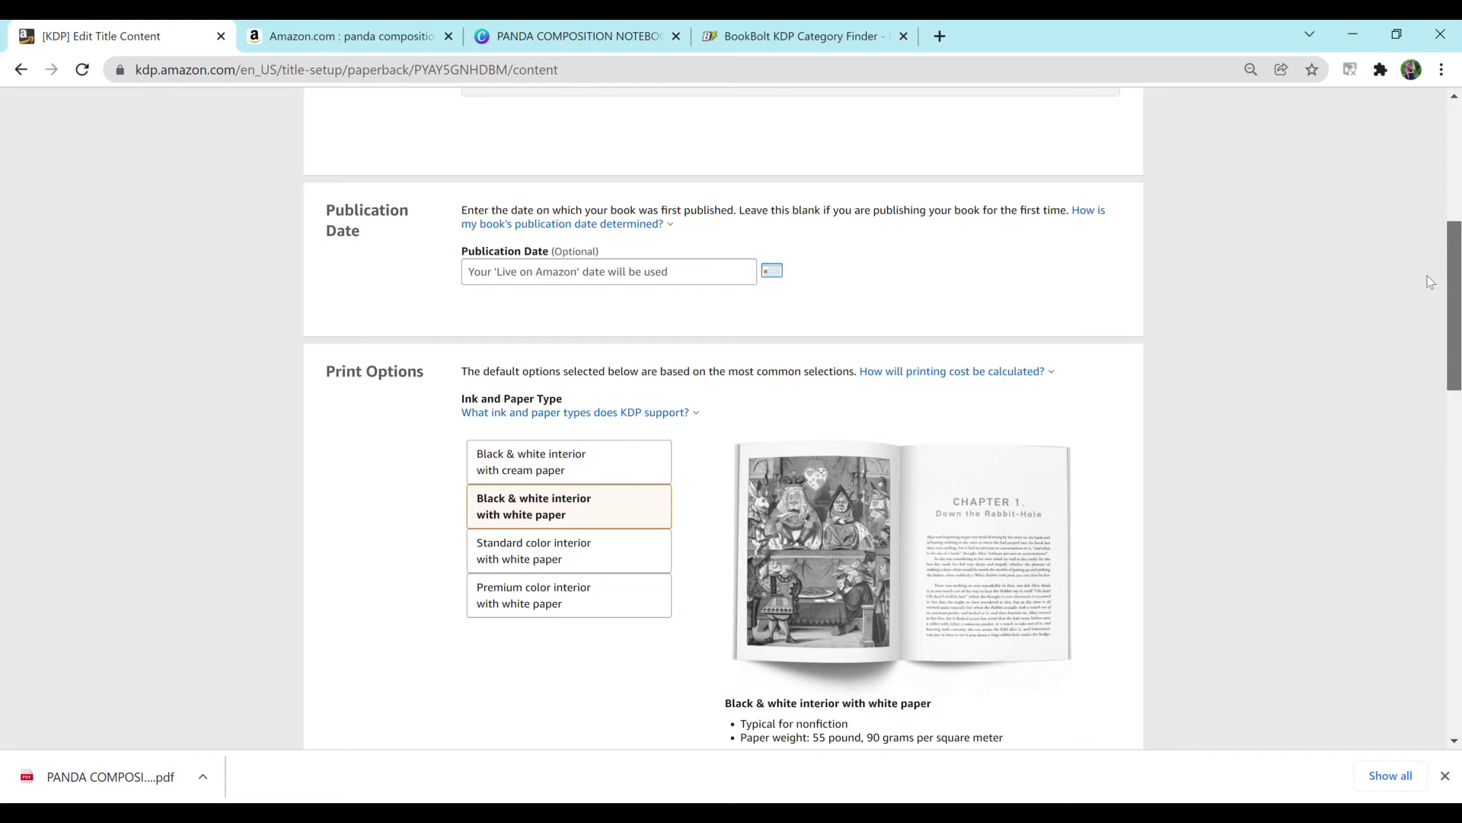
drag(1430, 282, 1422, 287)
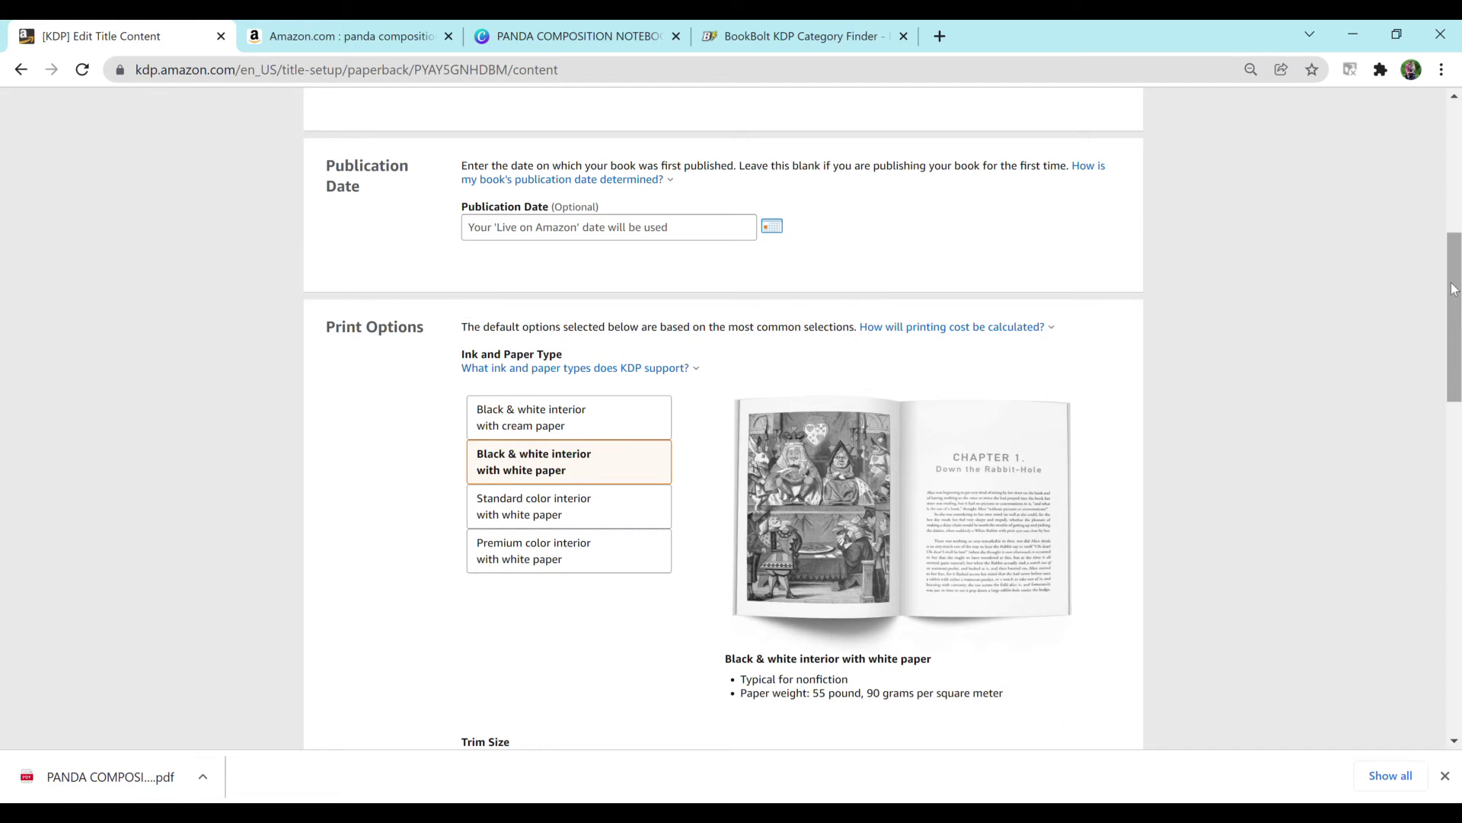
drag(1452, 286, 1448, 356)
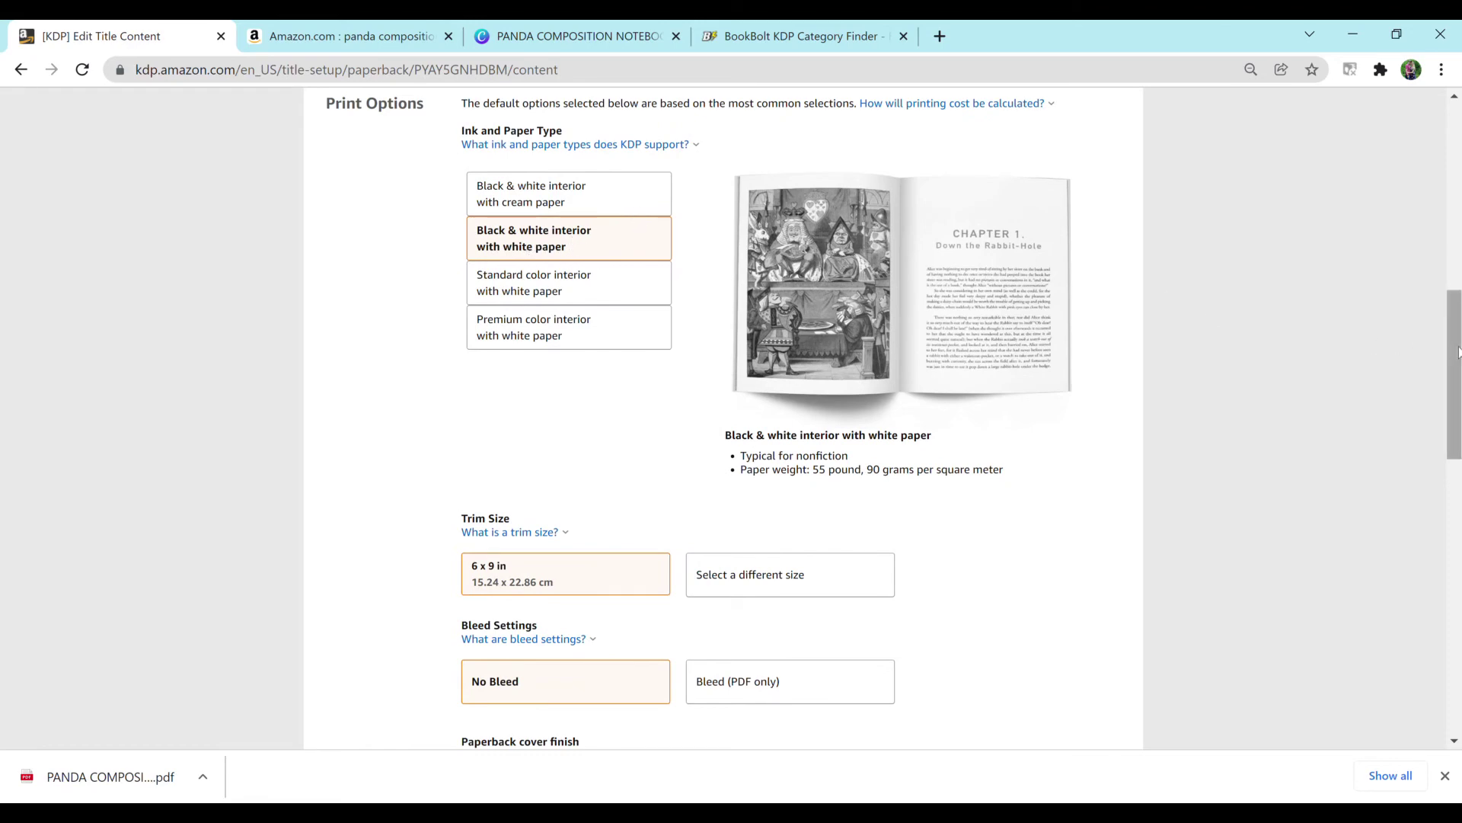
drag(1450, 352, 1458, 440)
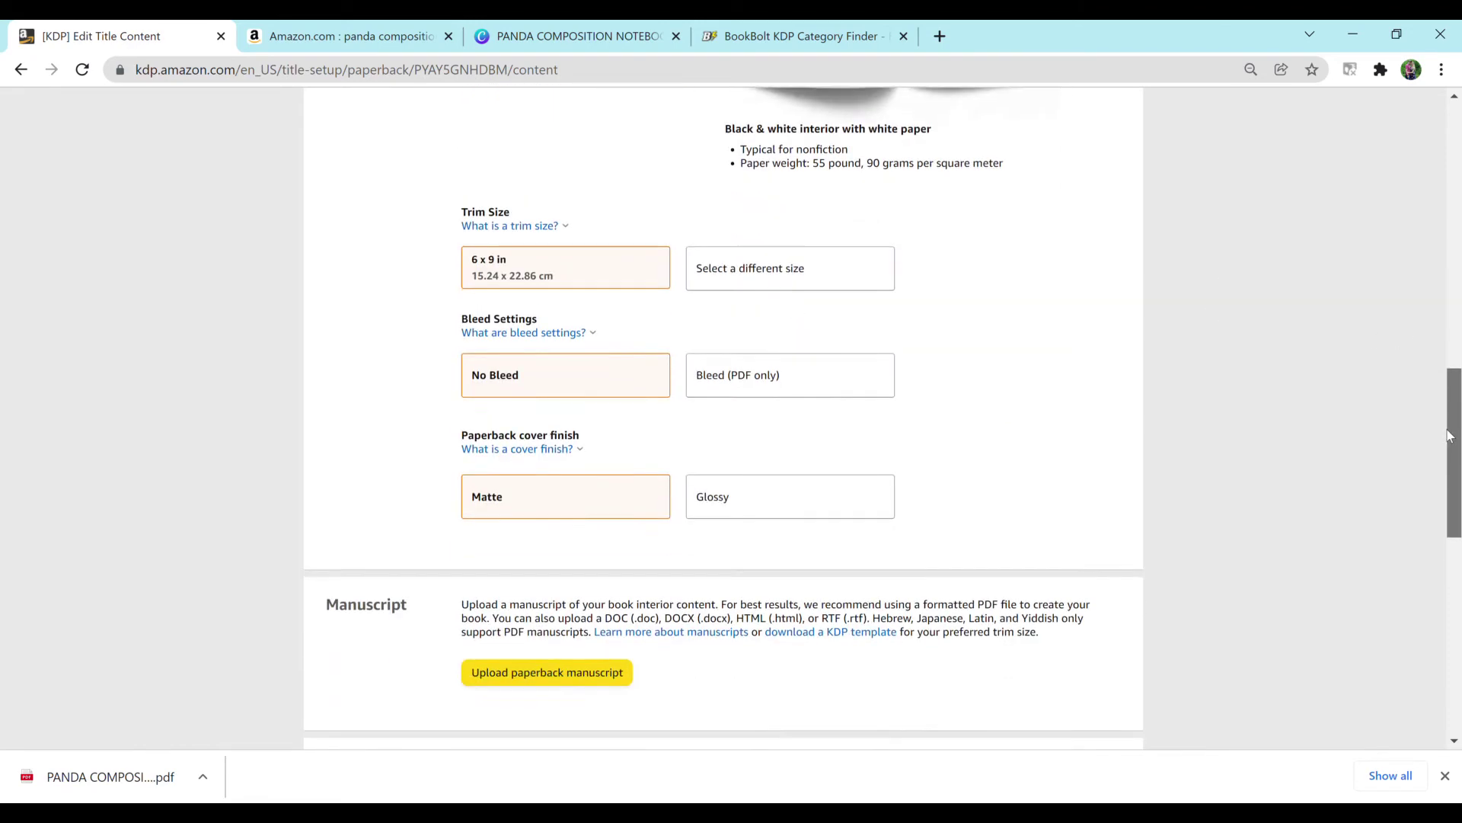
click(805, 242)
click(666, 408)
click(824, 357)
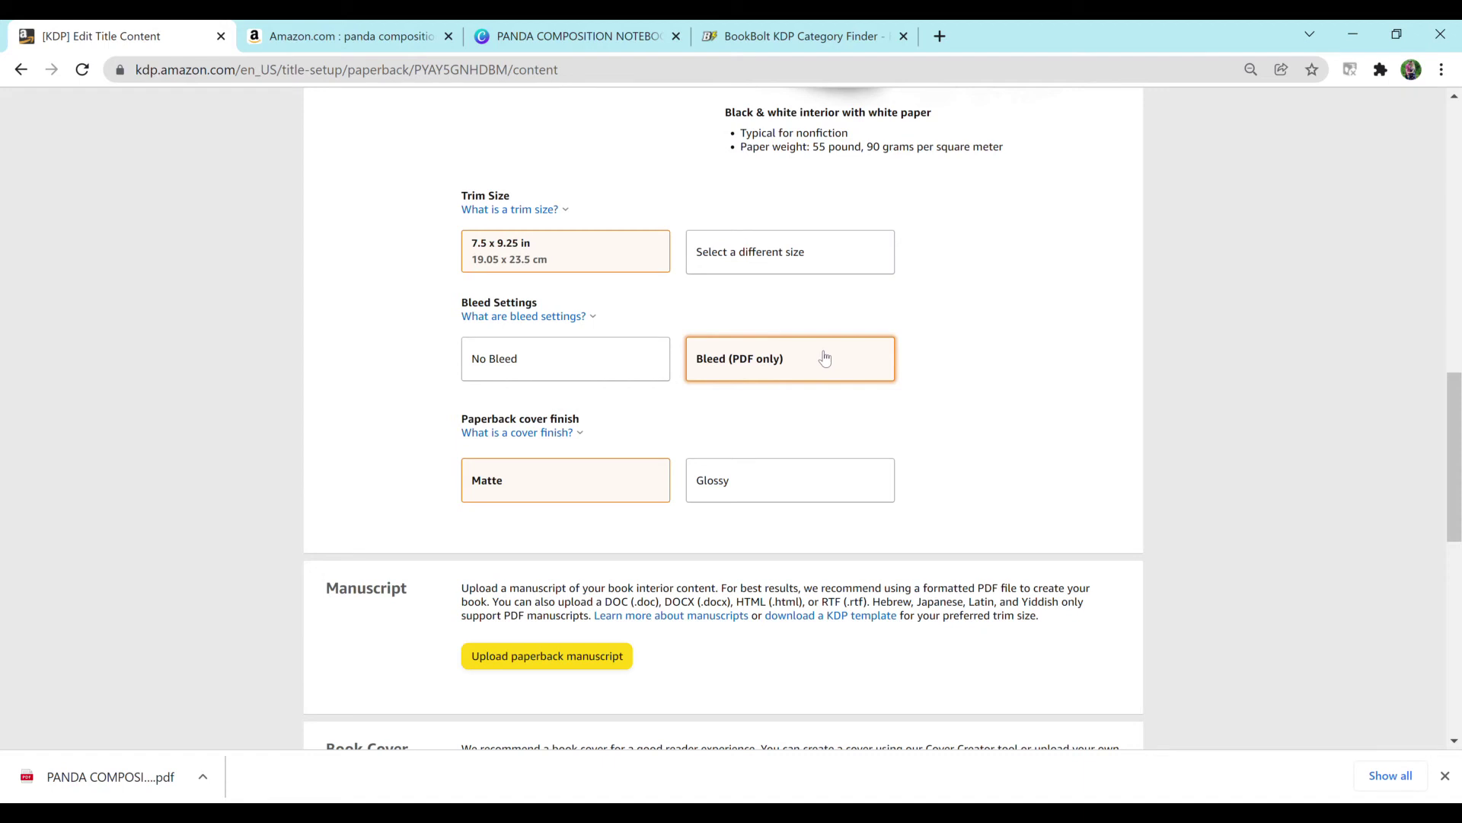
click(964, 400)
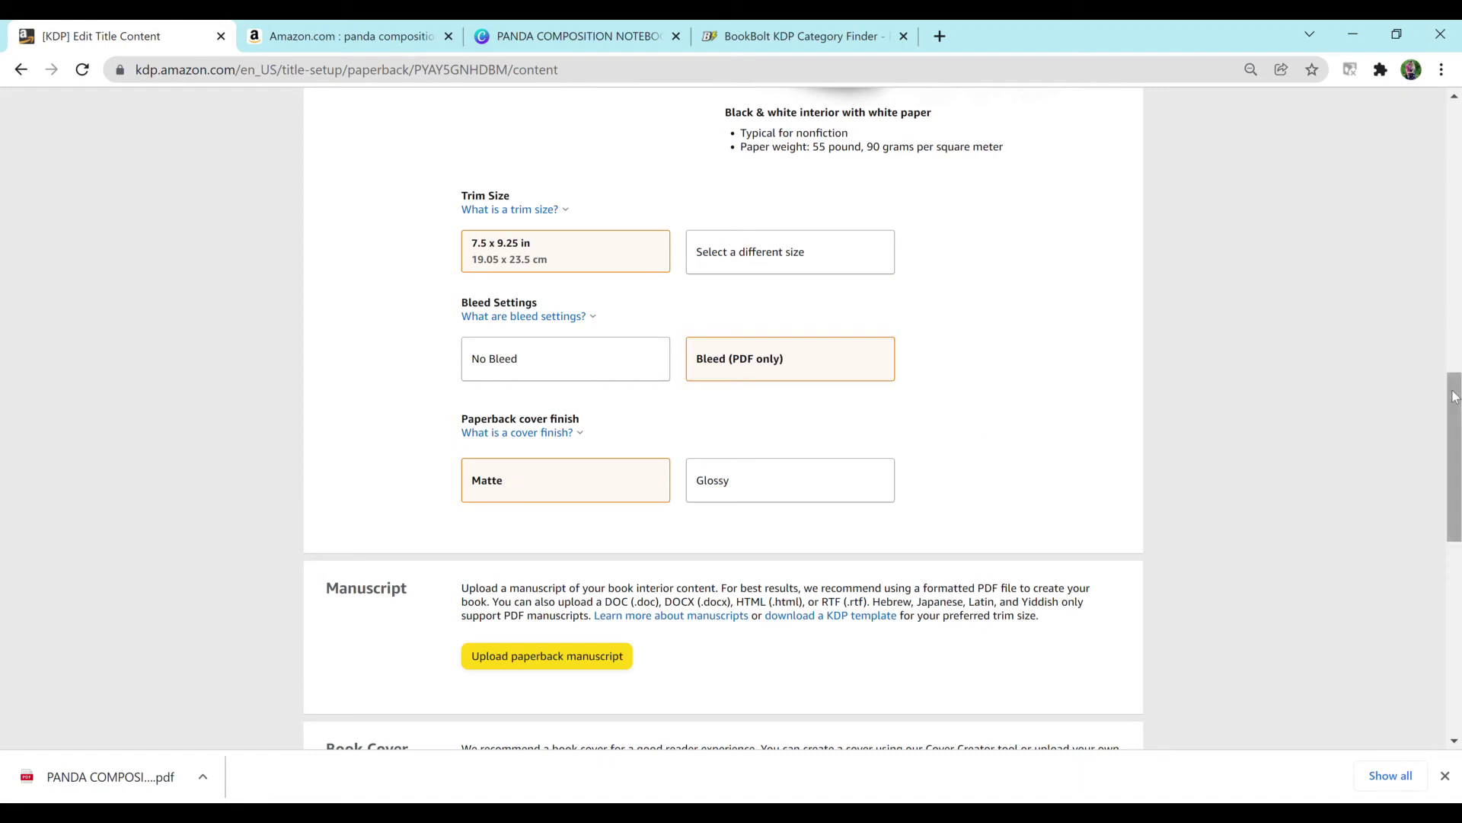
drag(1453, 405, 1453, 461)
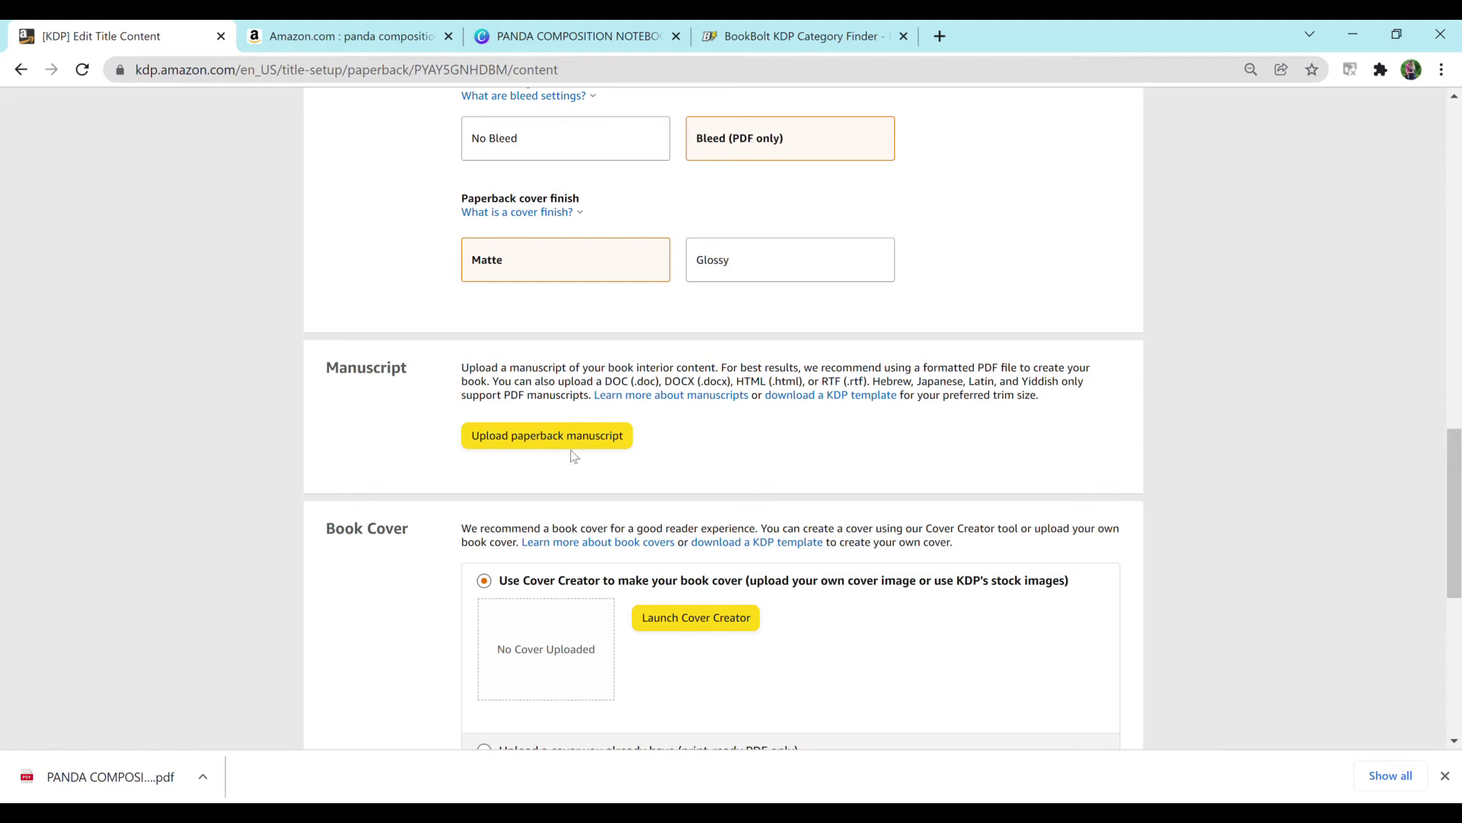
Step: Upload the panda cover PDF as your own print-ready cover and save the content as a draft
click(601, 440)
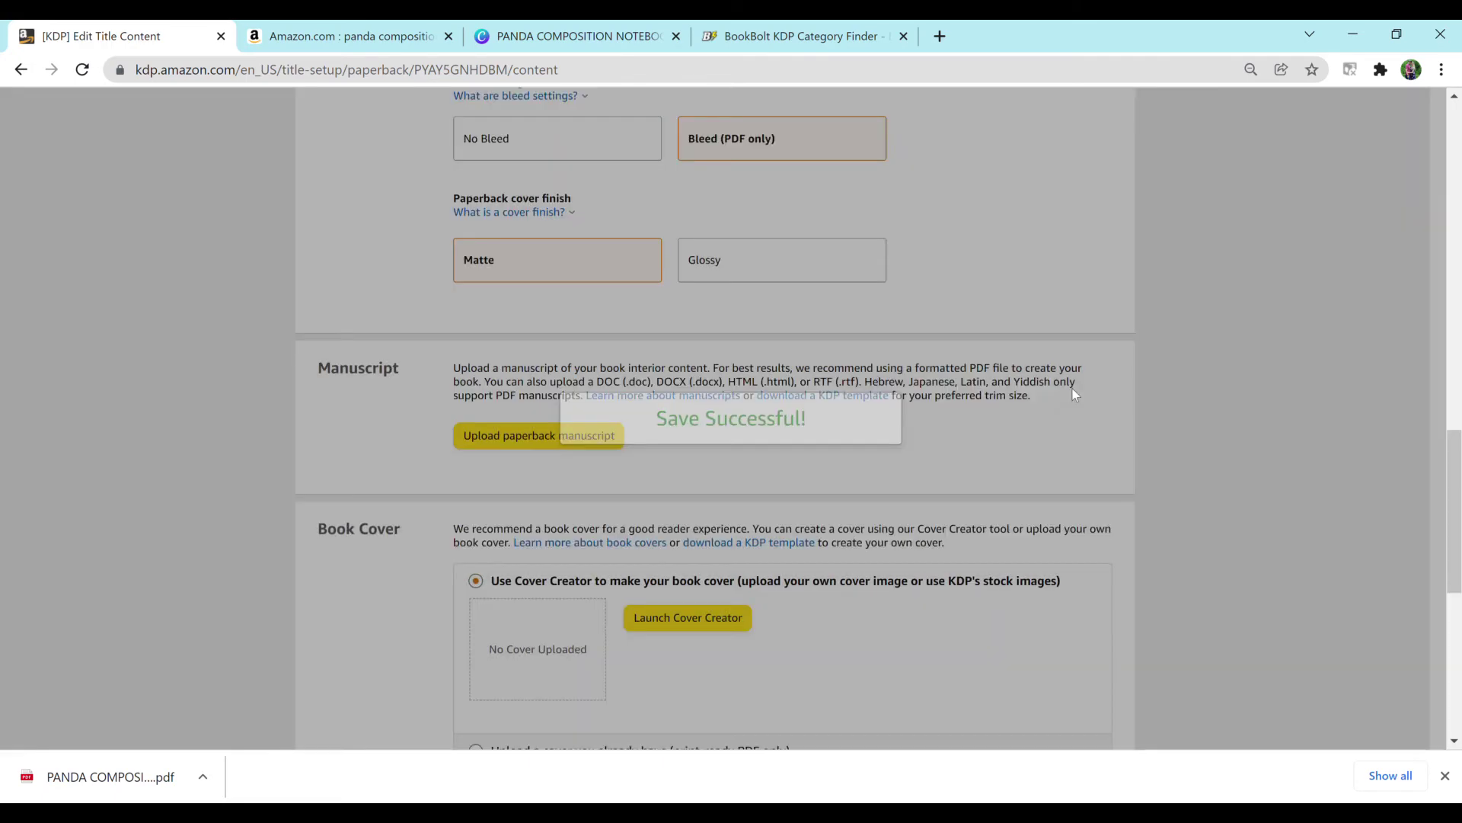
scroll(1450, 451, down, 2)
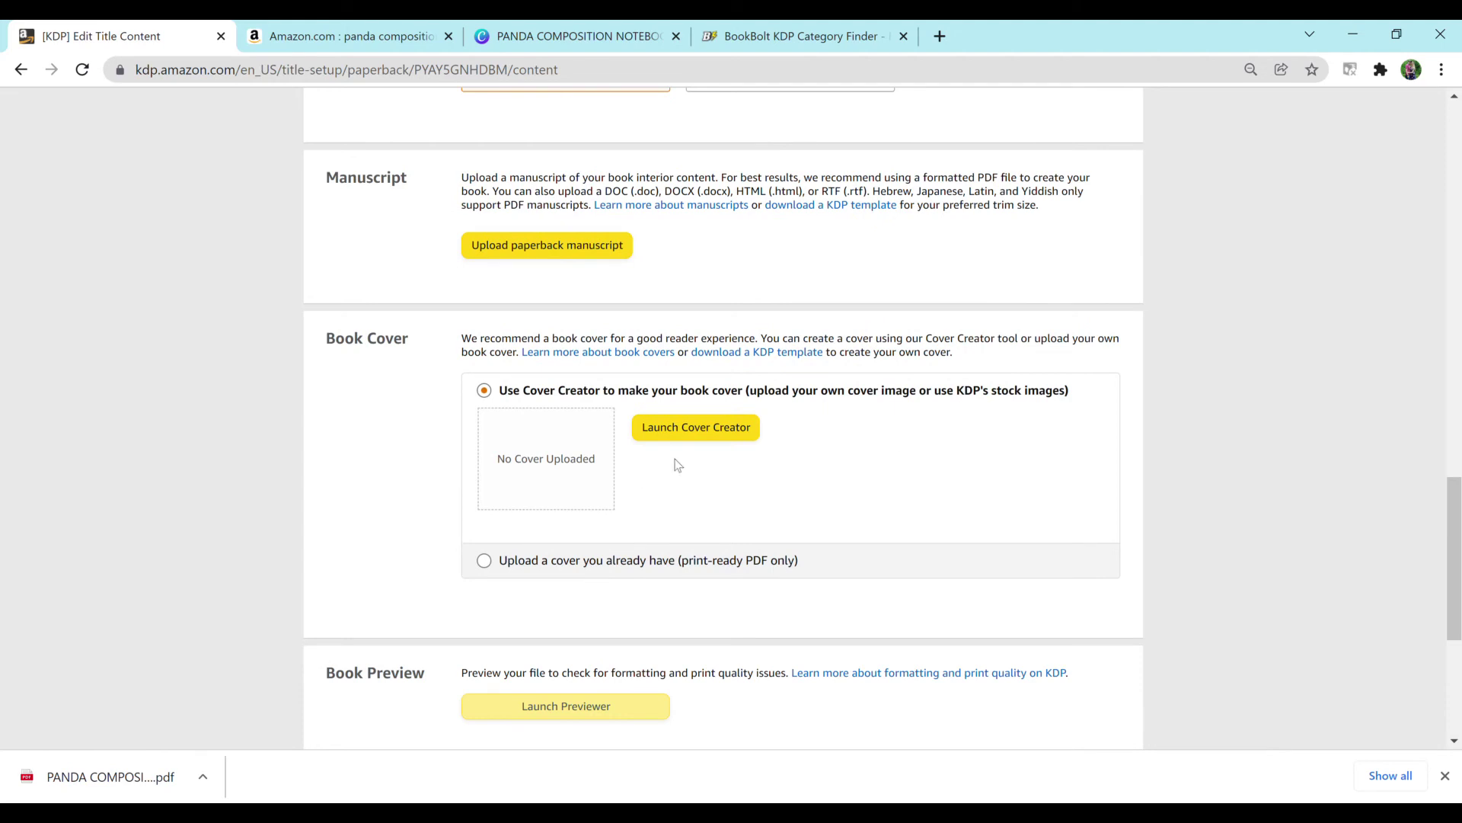
click(484, 560)
click(723, 476)
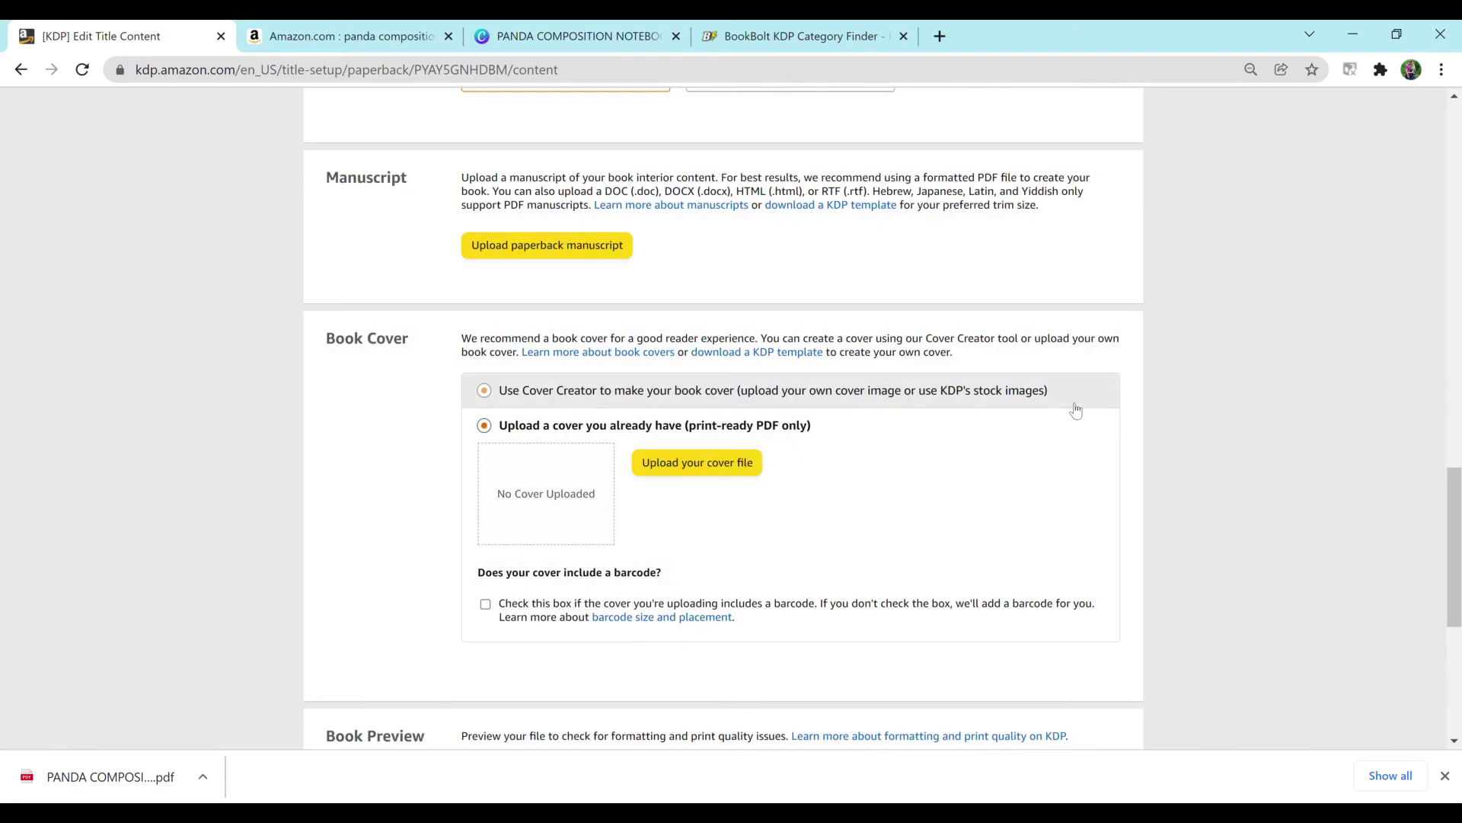
scroll(1075, 410, down, 3)
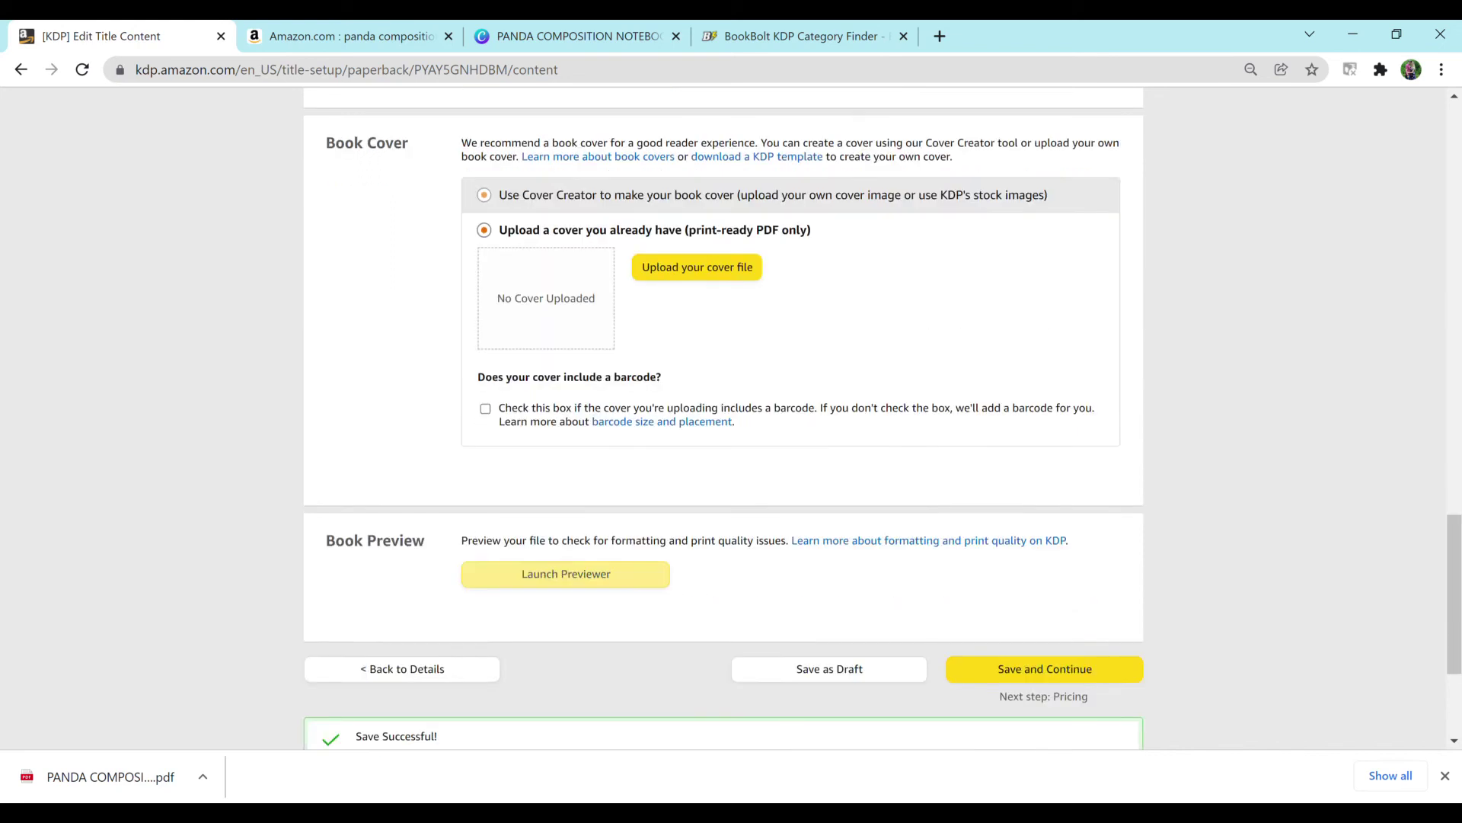
click(830, 635)
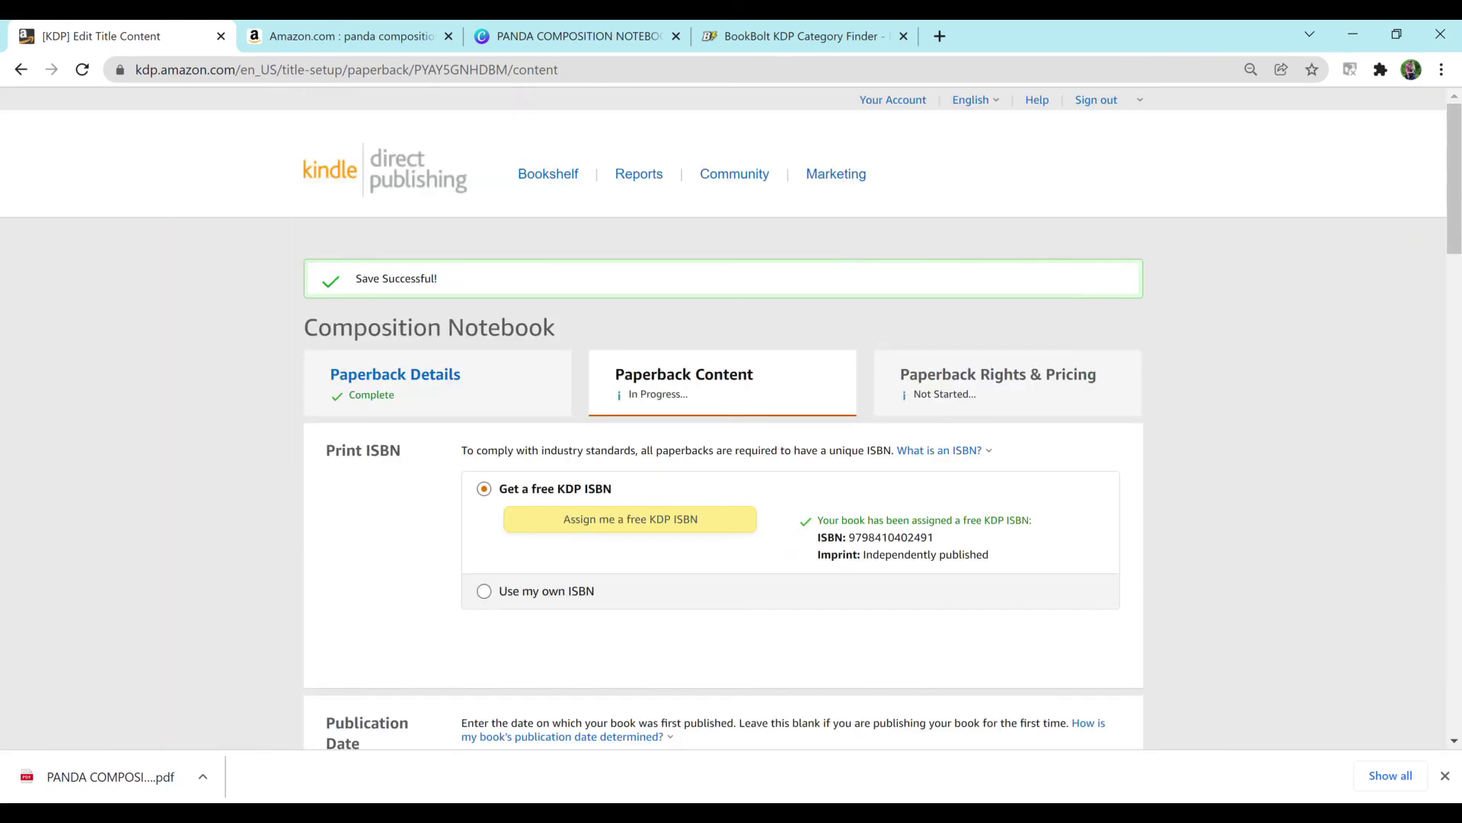
Step: Return to the Bookshelf and resume setup of the Composition Notebook draft
click(547, 174)
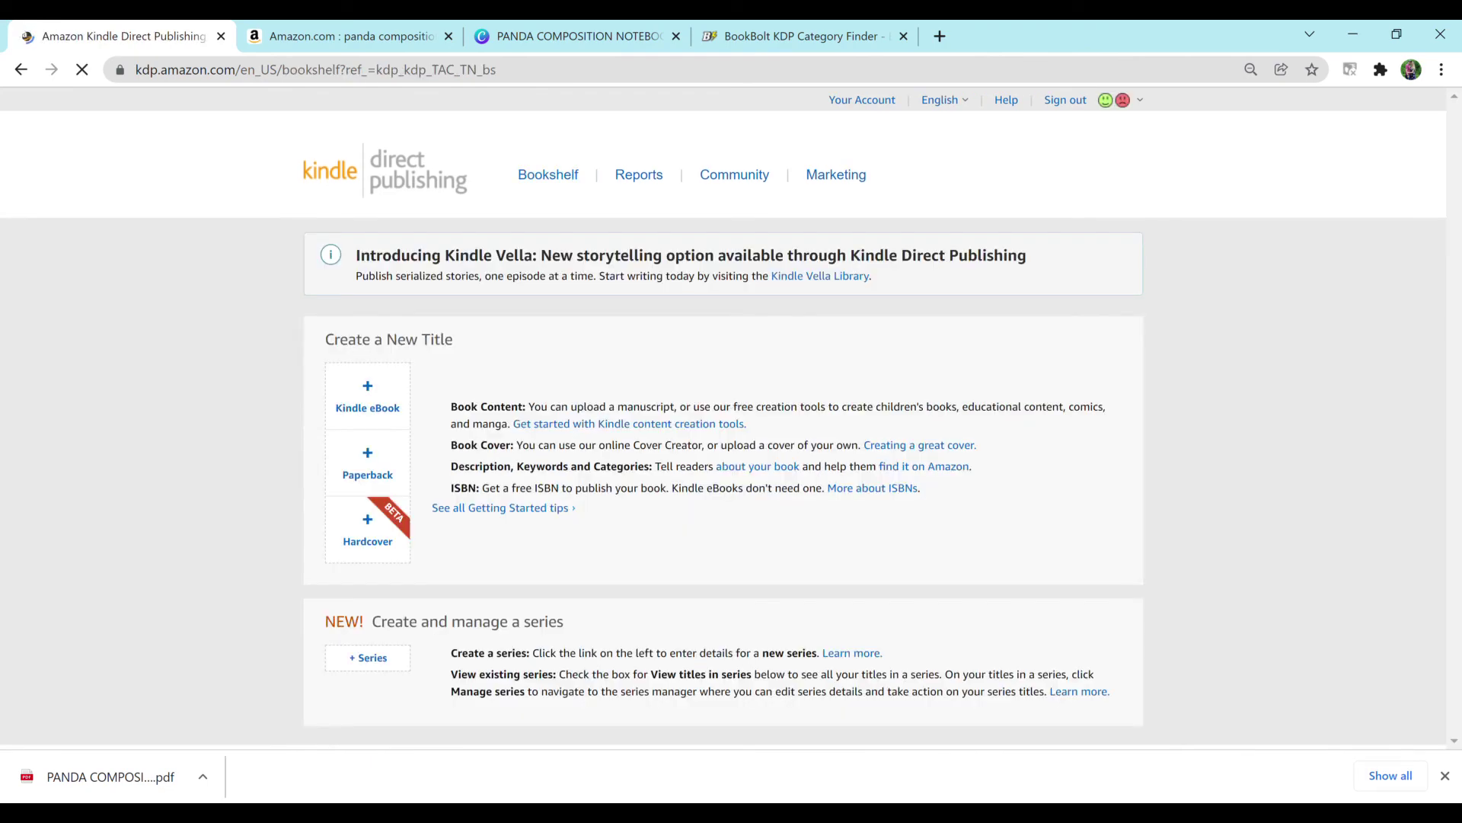
scroll(731, 419, down, 3)
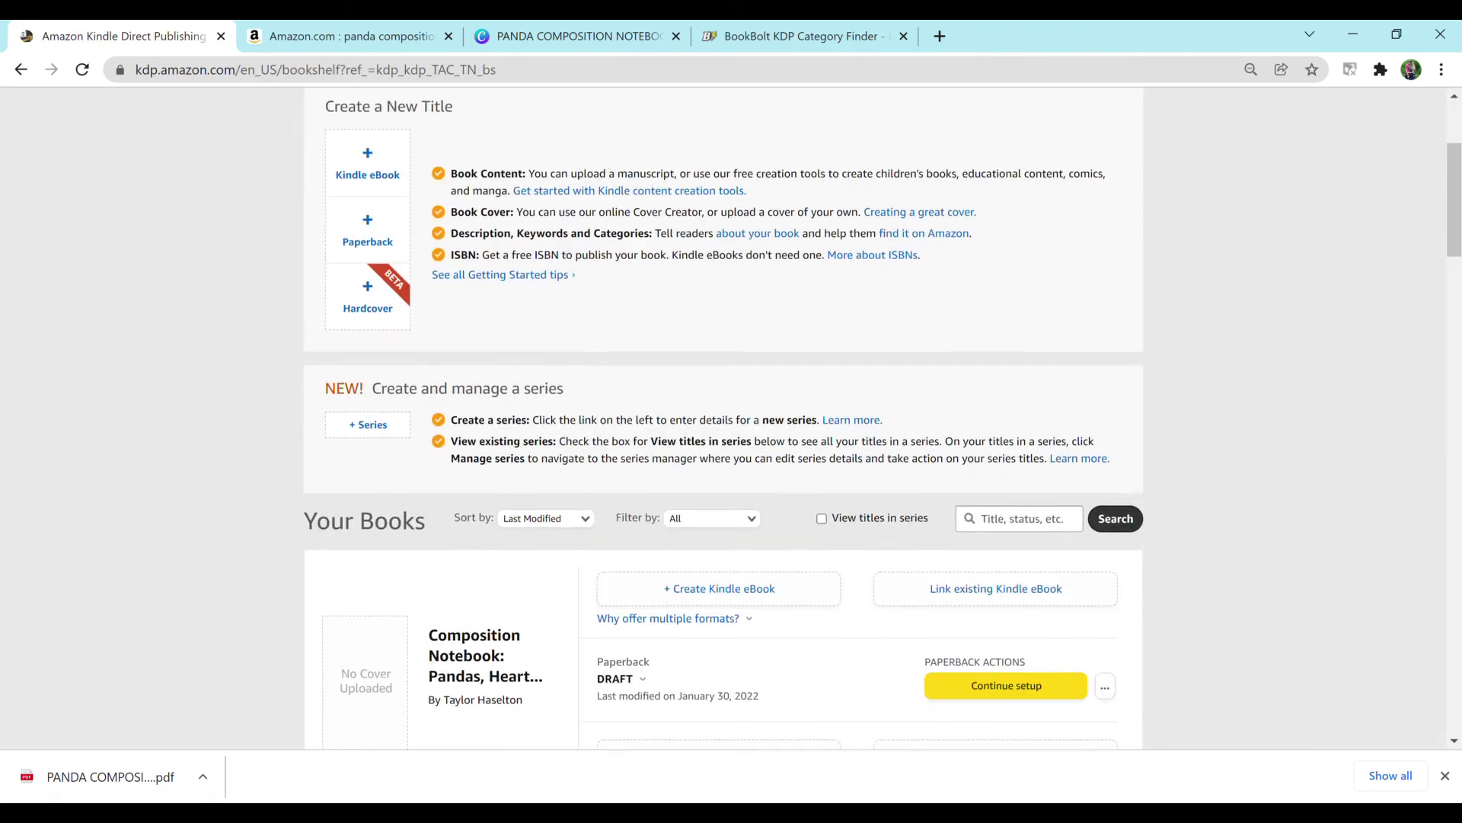
scroll(731, 419, down, 2)
click(1007, 569)
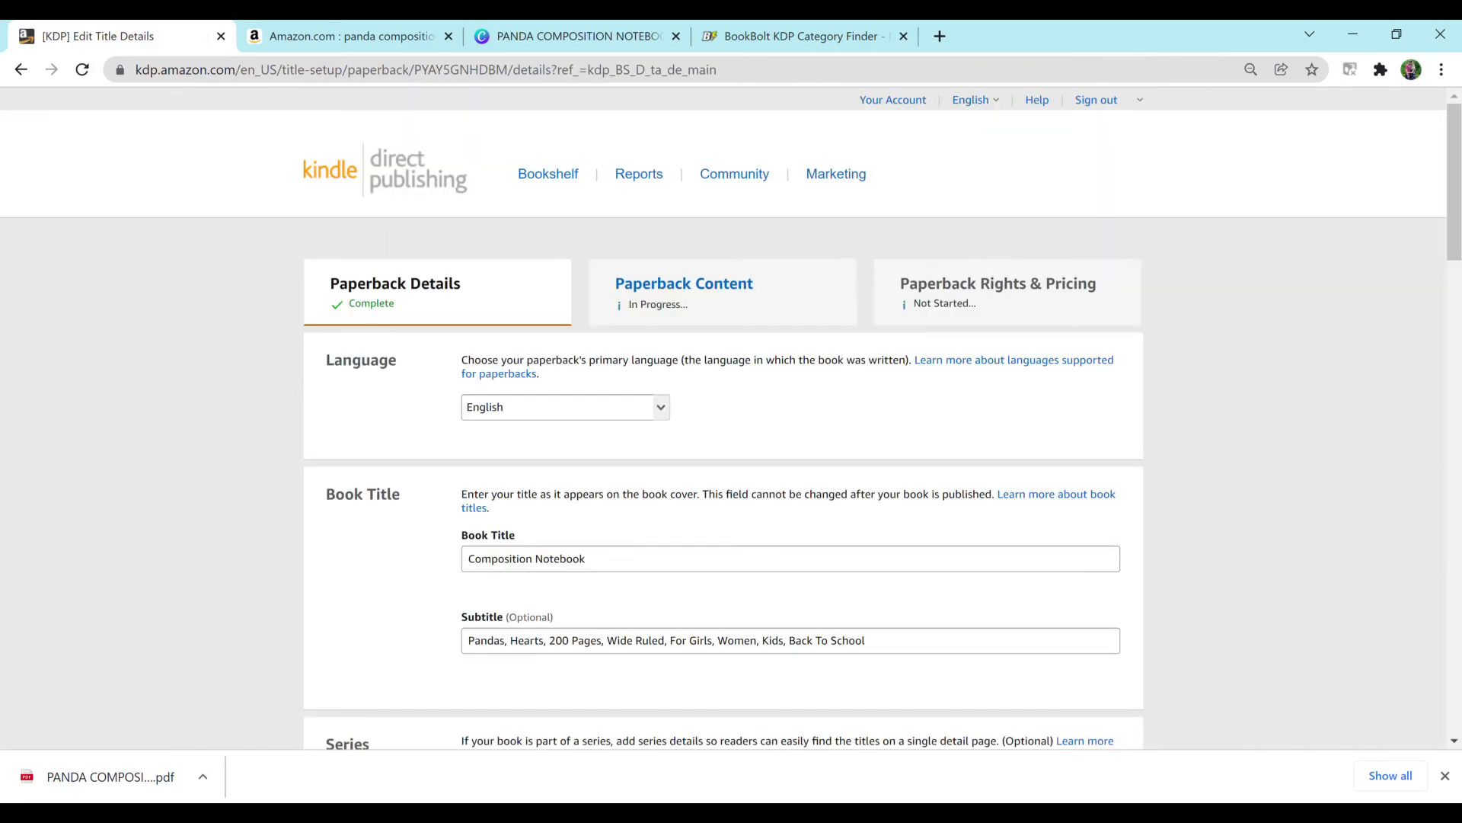
Step: Scroll past Description, Keywords, Categories and Adult Content to Save and Continue
scroll(731, 419, down, 4)
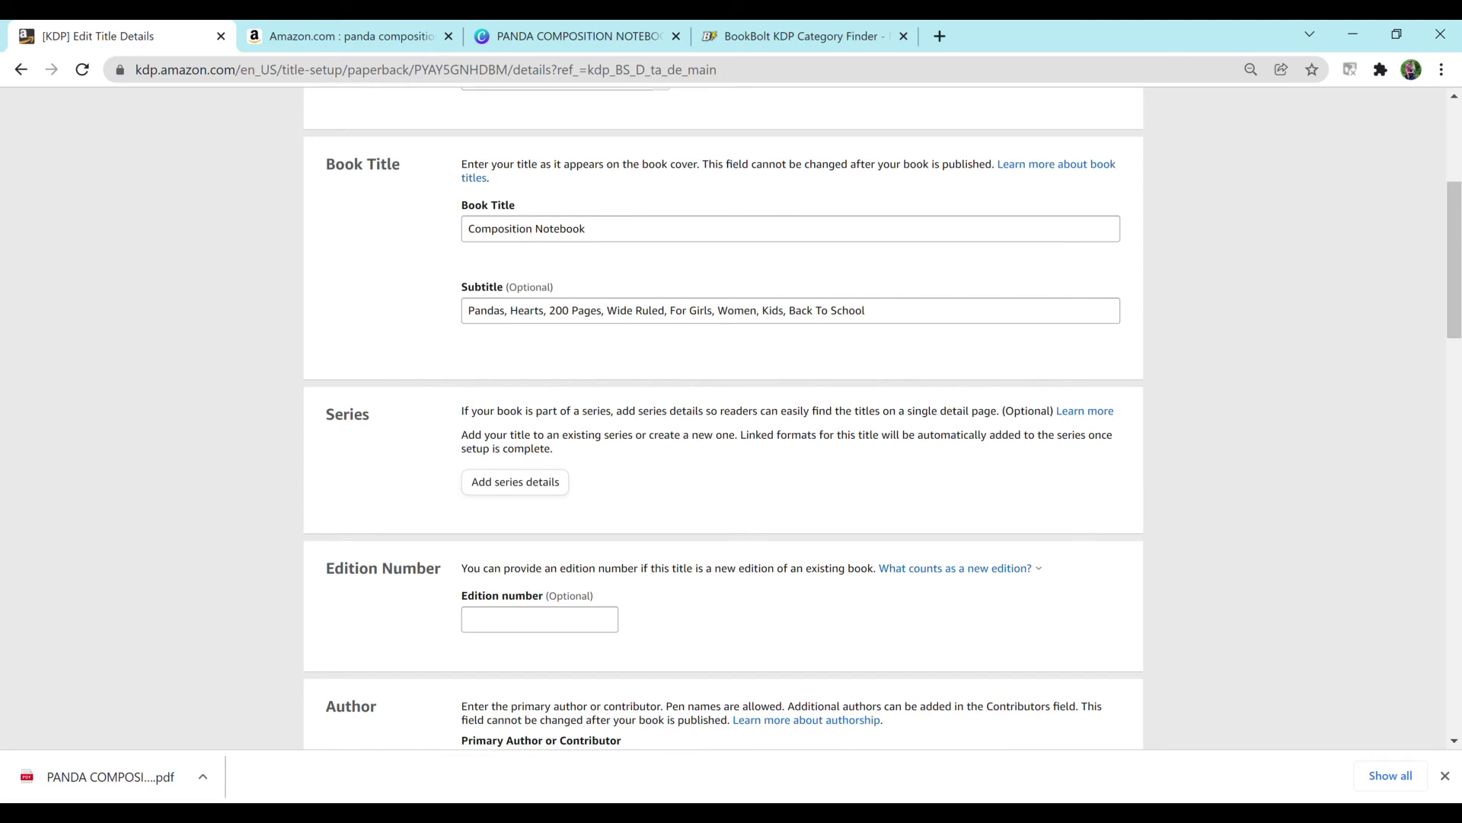
scroll(723, 419, down, 5)
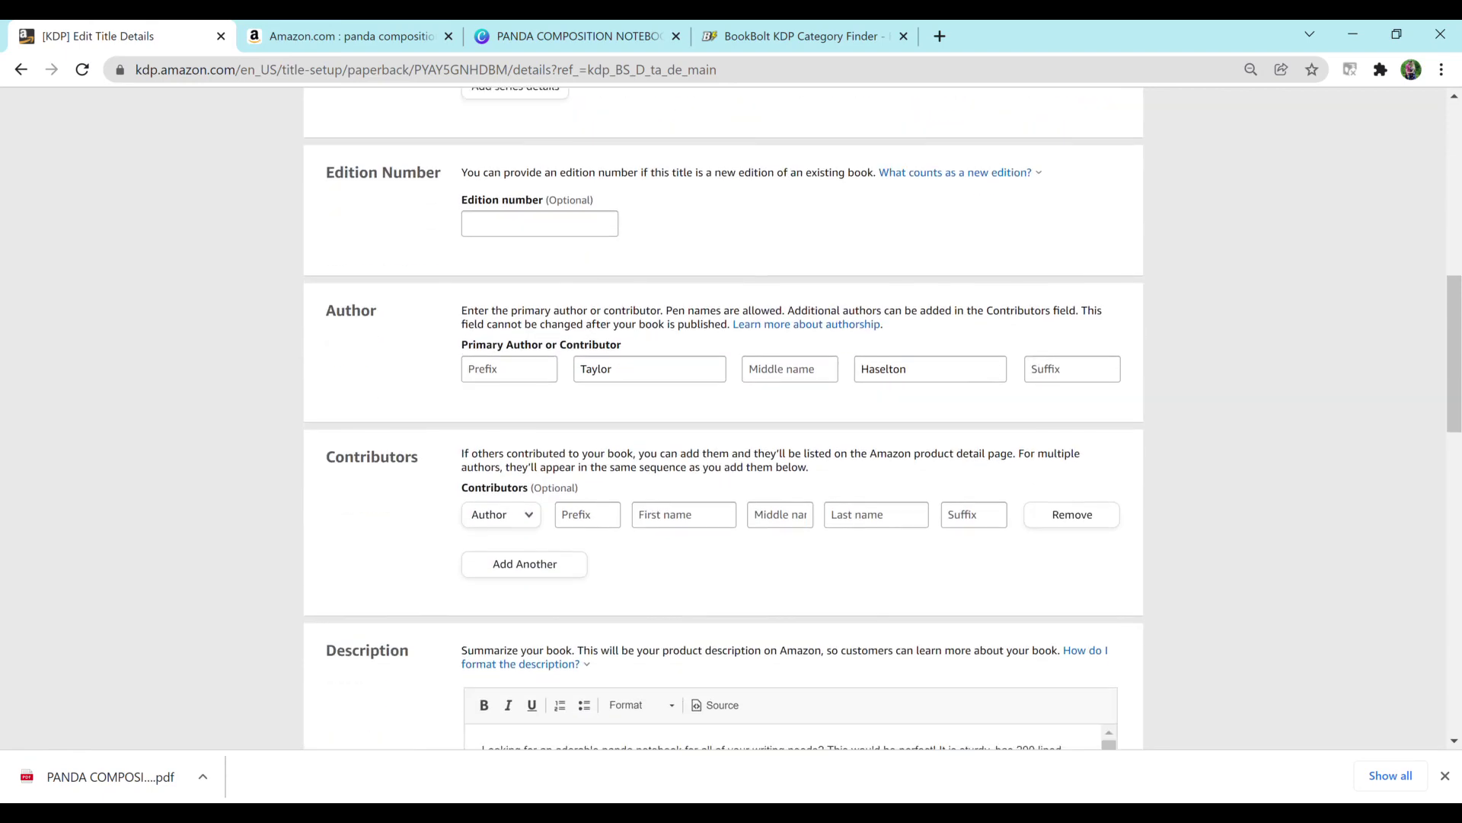
scroll(724, 419, down, 5)
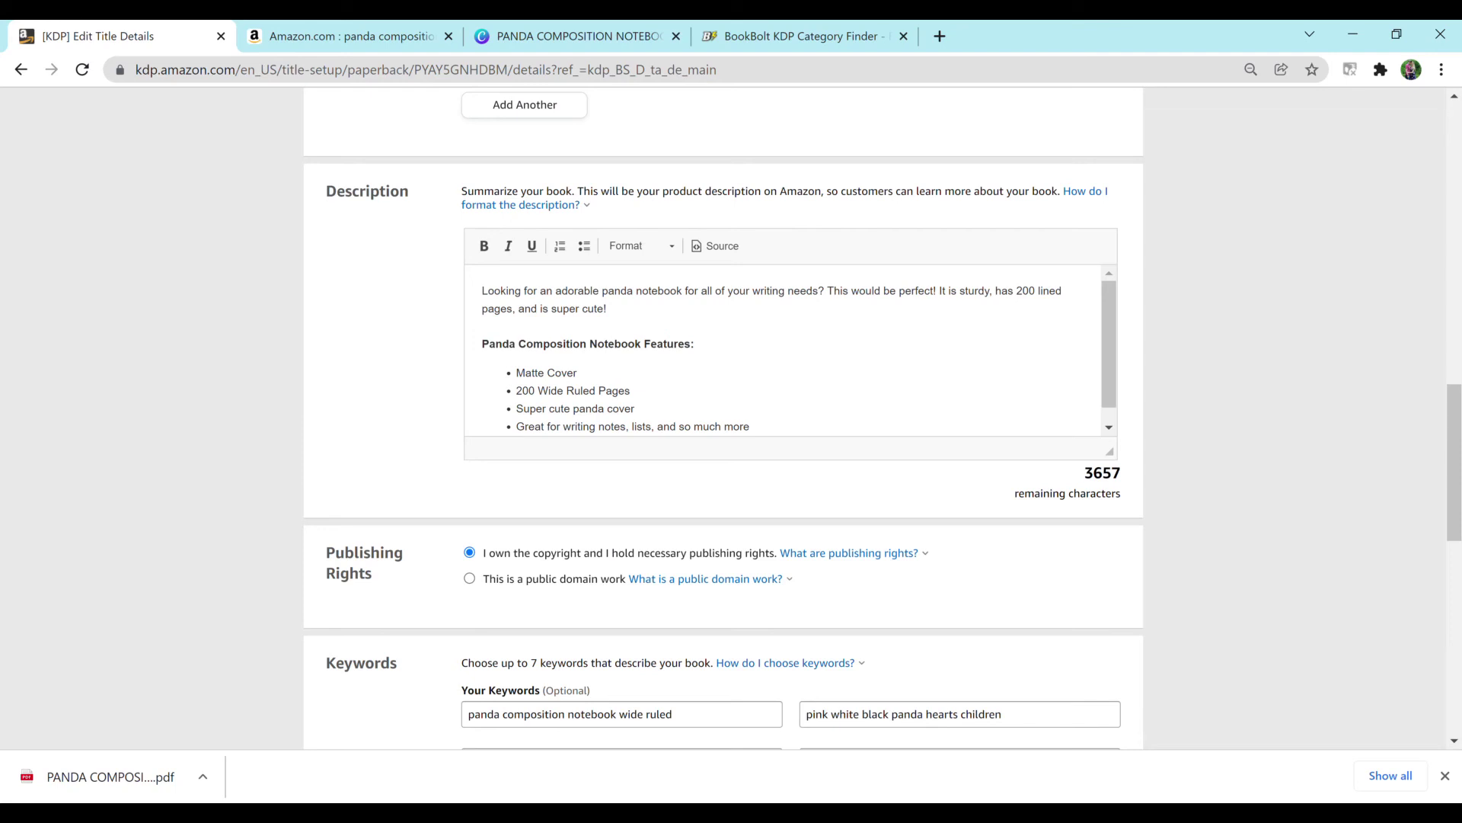
scroll(792, 350, down, 1)
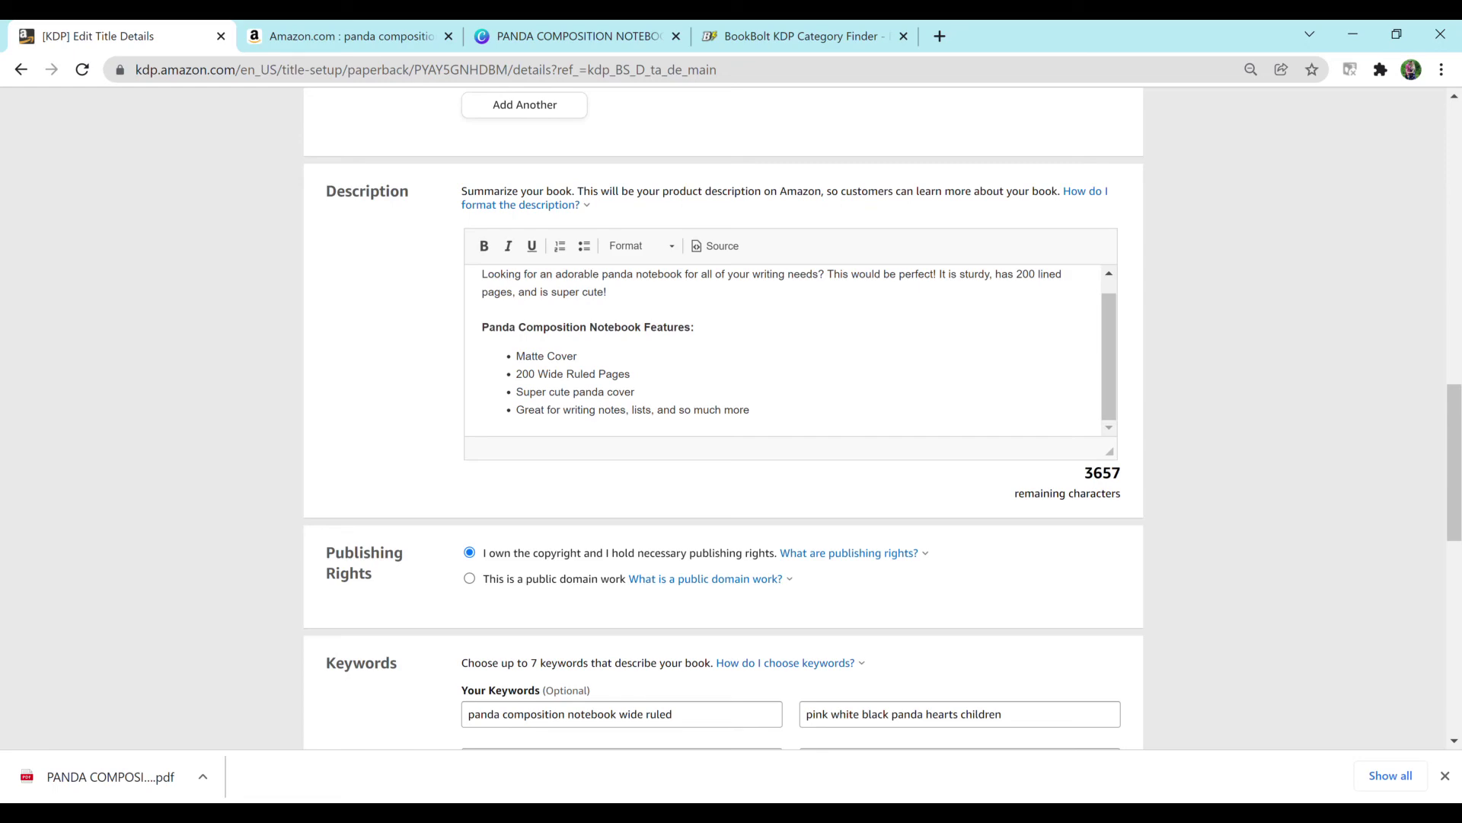
scroll(731, 419, down, 8)
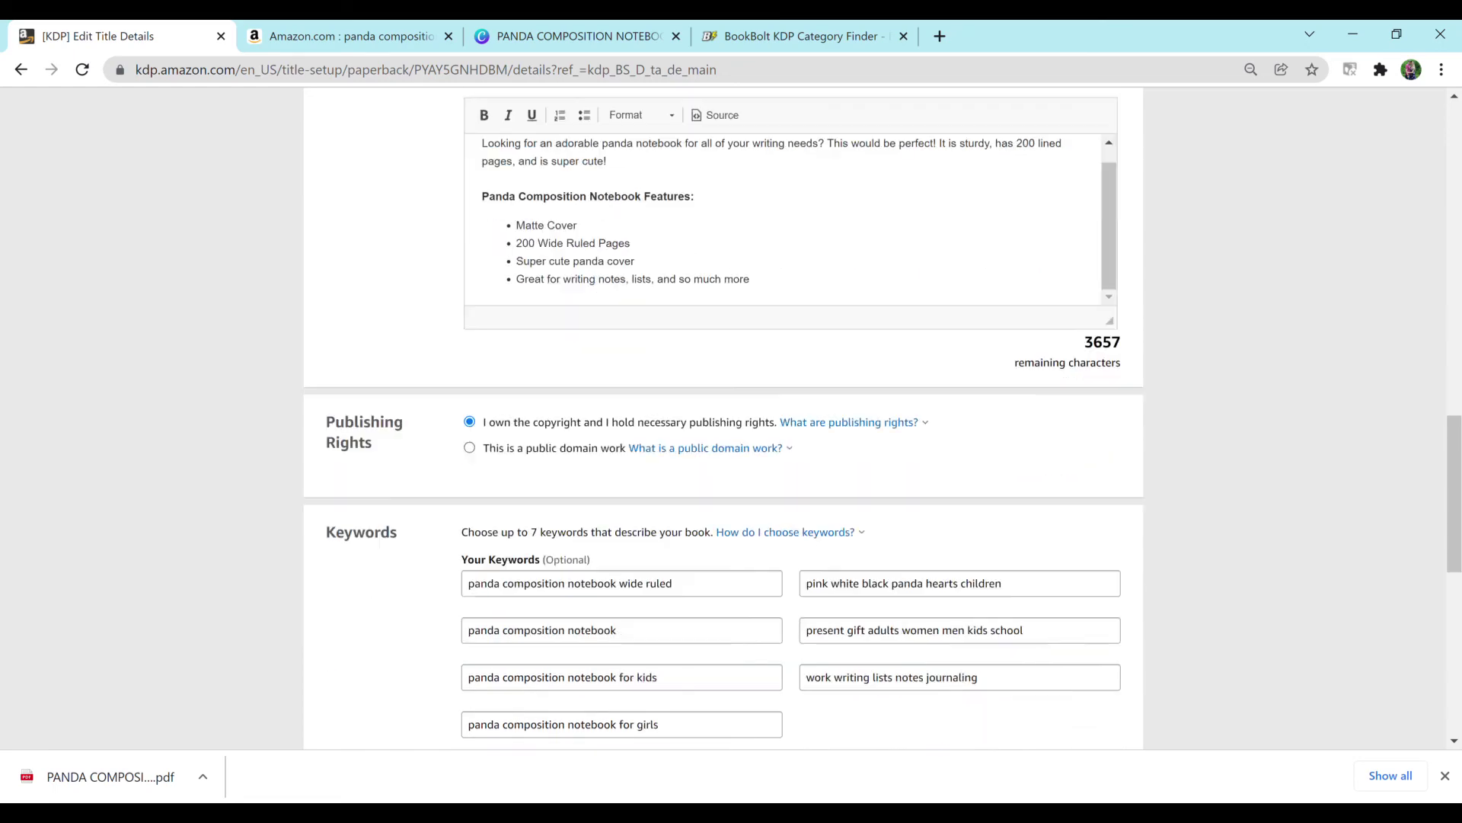
scroll(731, 419, down, 1)
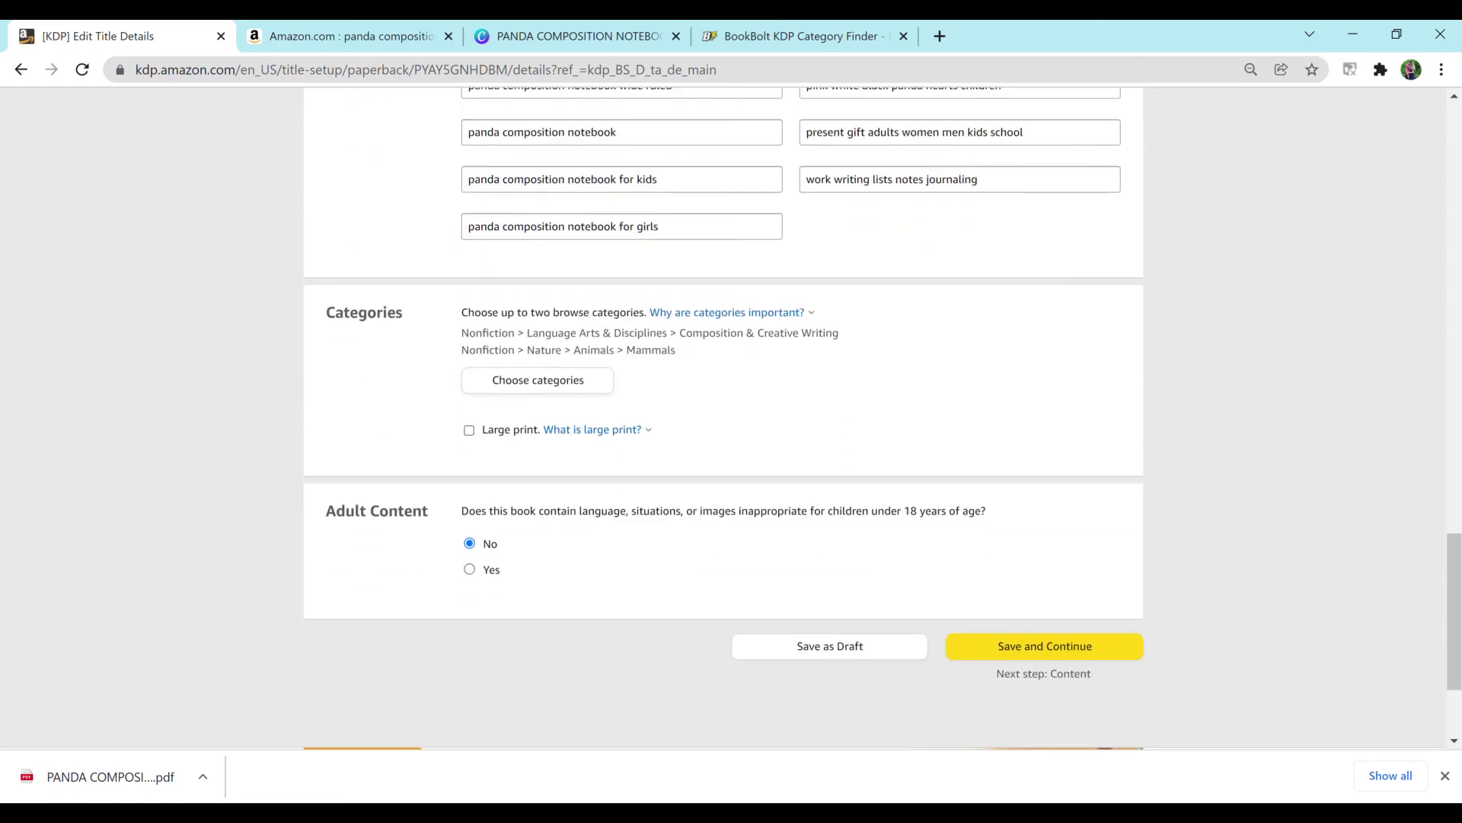
scroll(731, 419, up, 2)
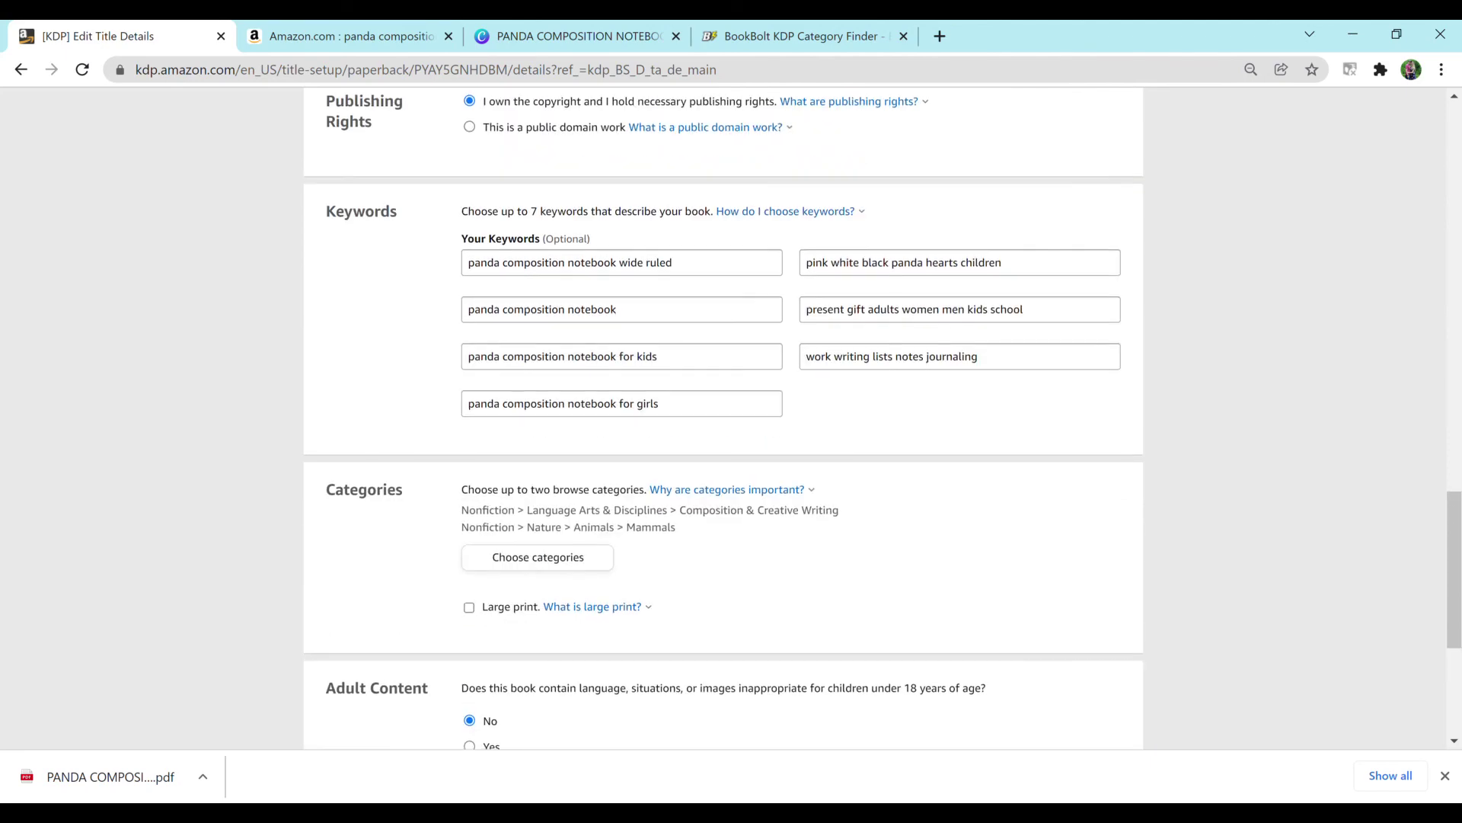
scroll(731, 419, down, 4)
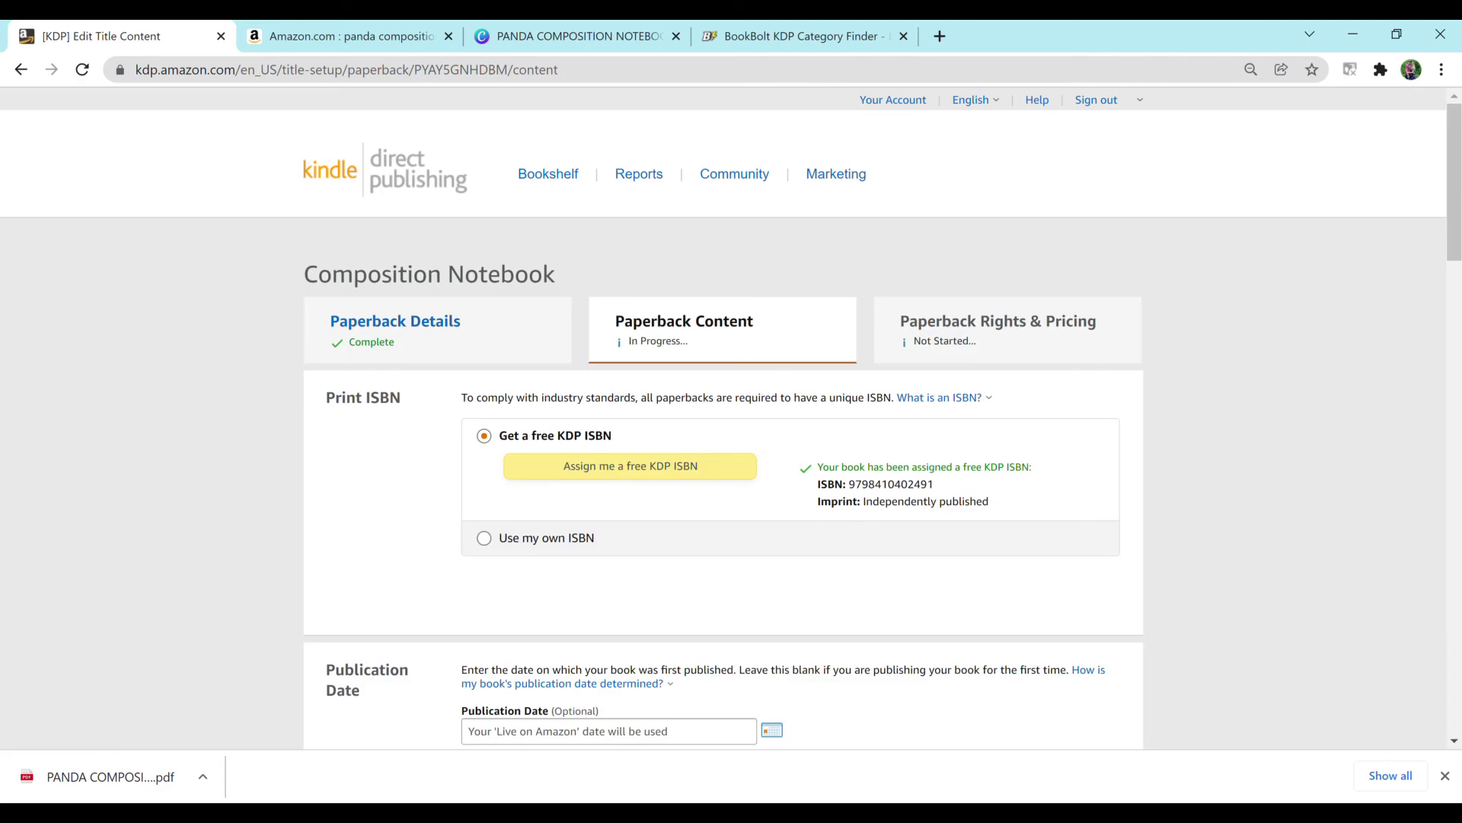
Step: Page through the panda cover and lined interior pages in the previewer, then approve them
scroll(732, 419, down, 5)
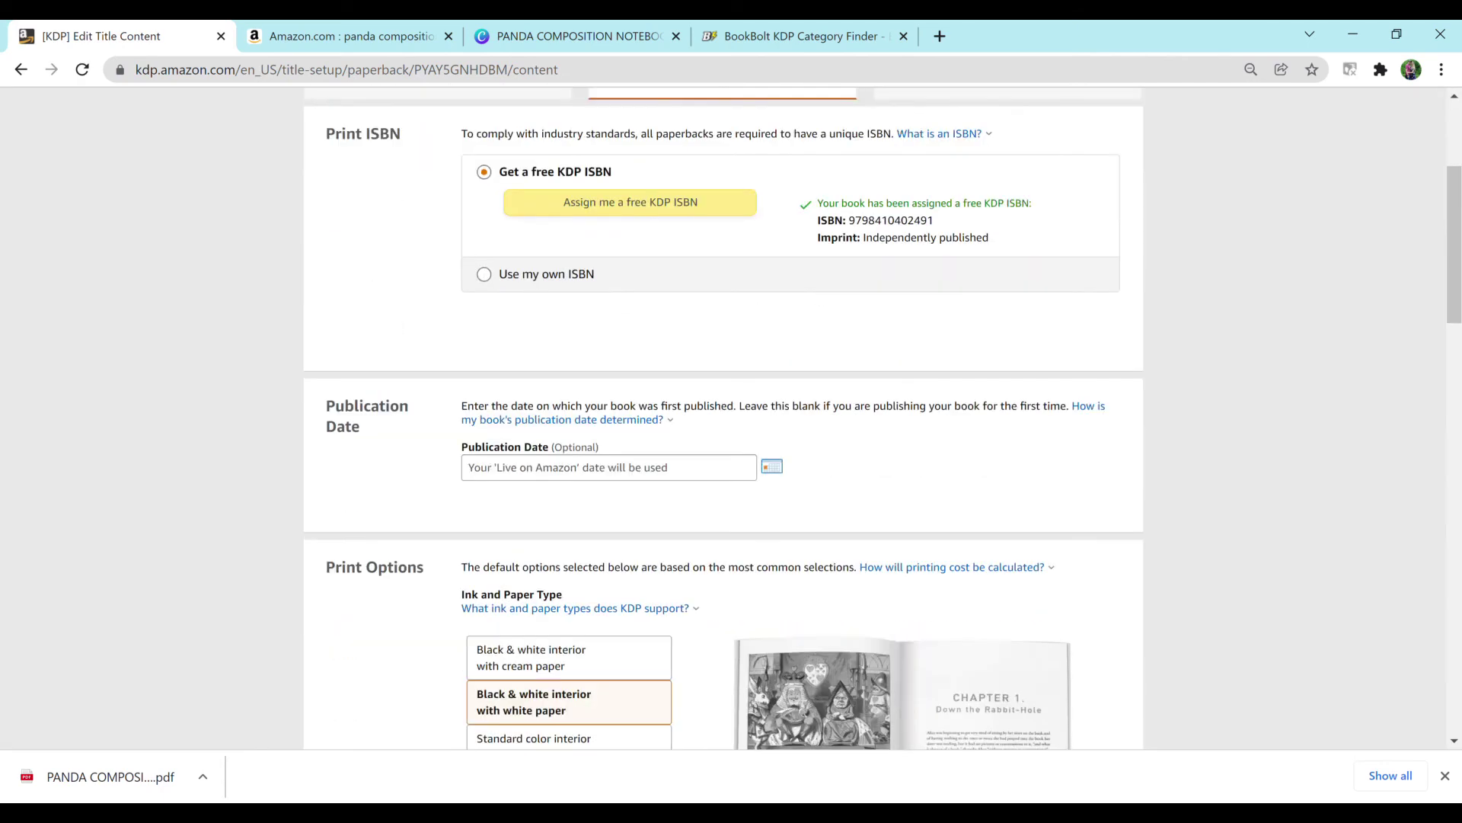
scroll(731, 419, down, 16)
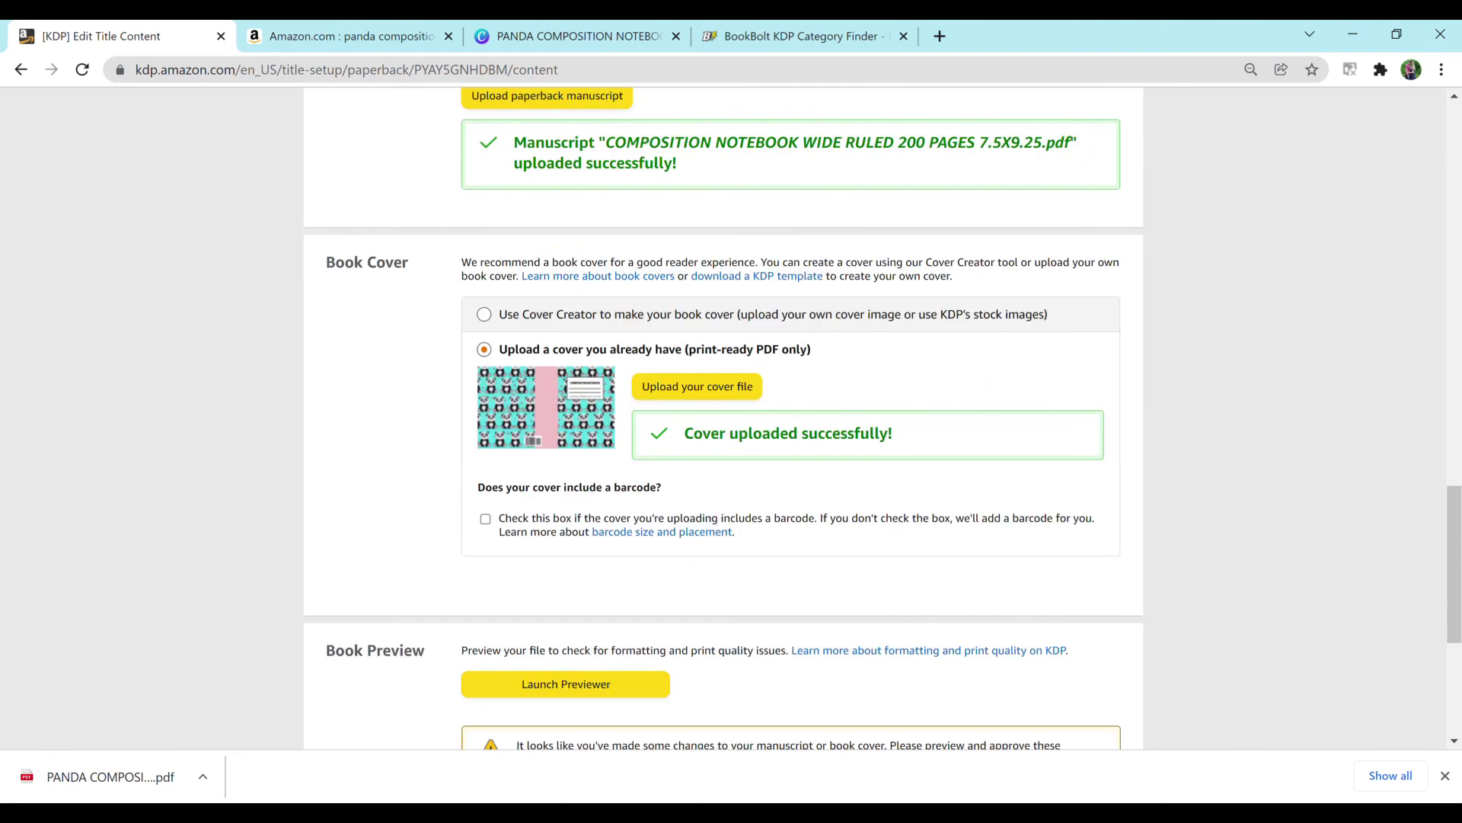
scroll(731, 419, down, 1)
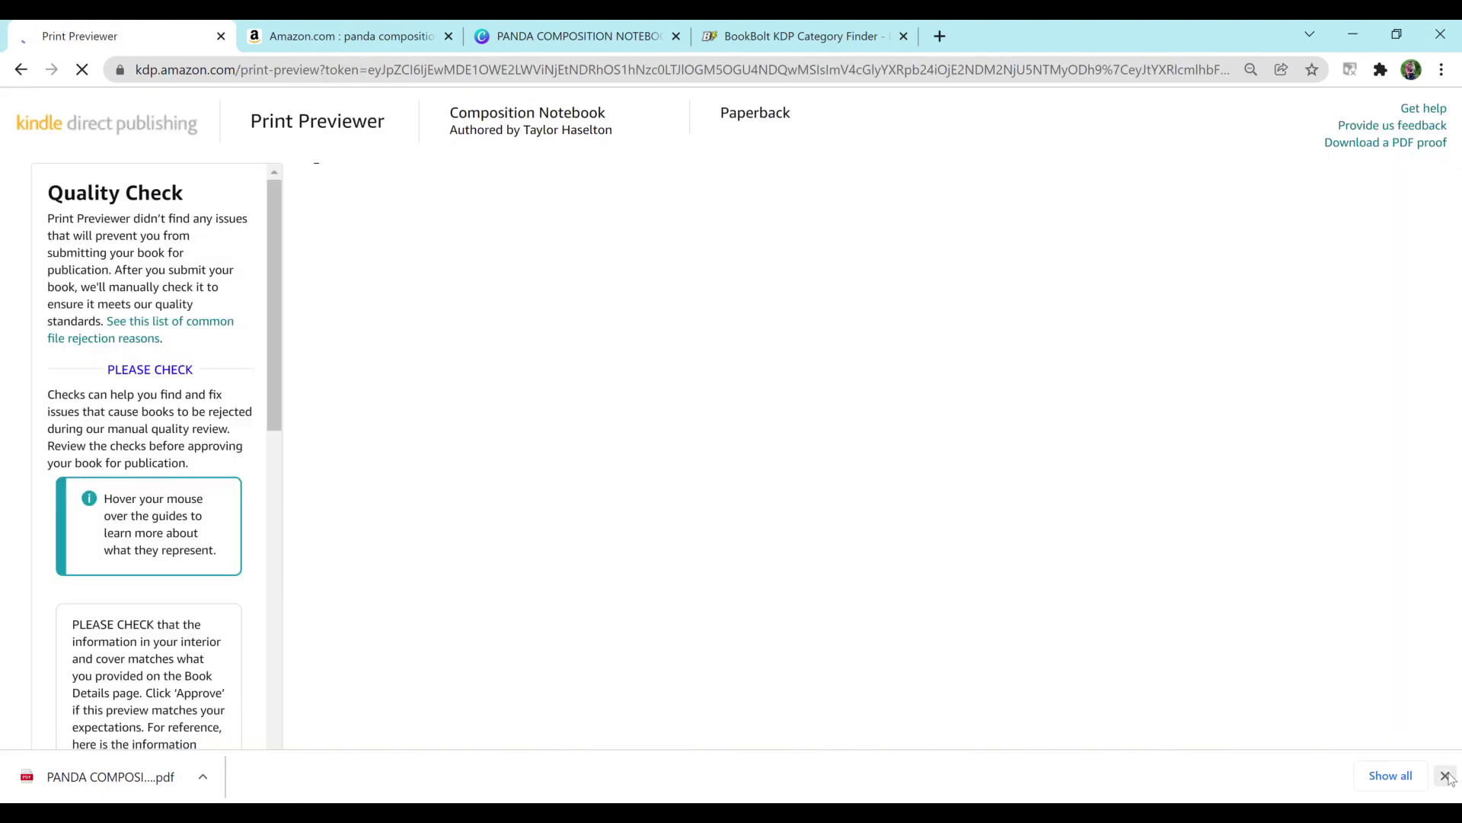
click(1446, 776)
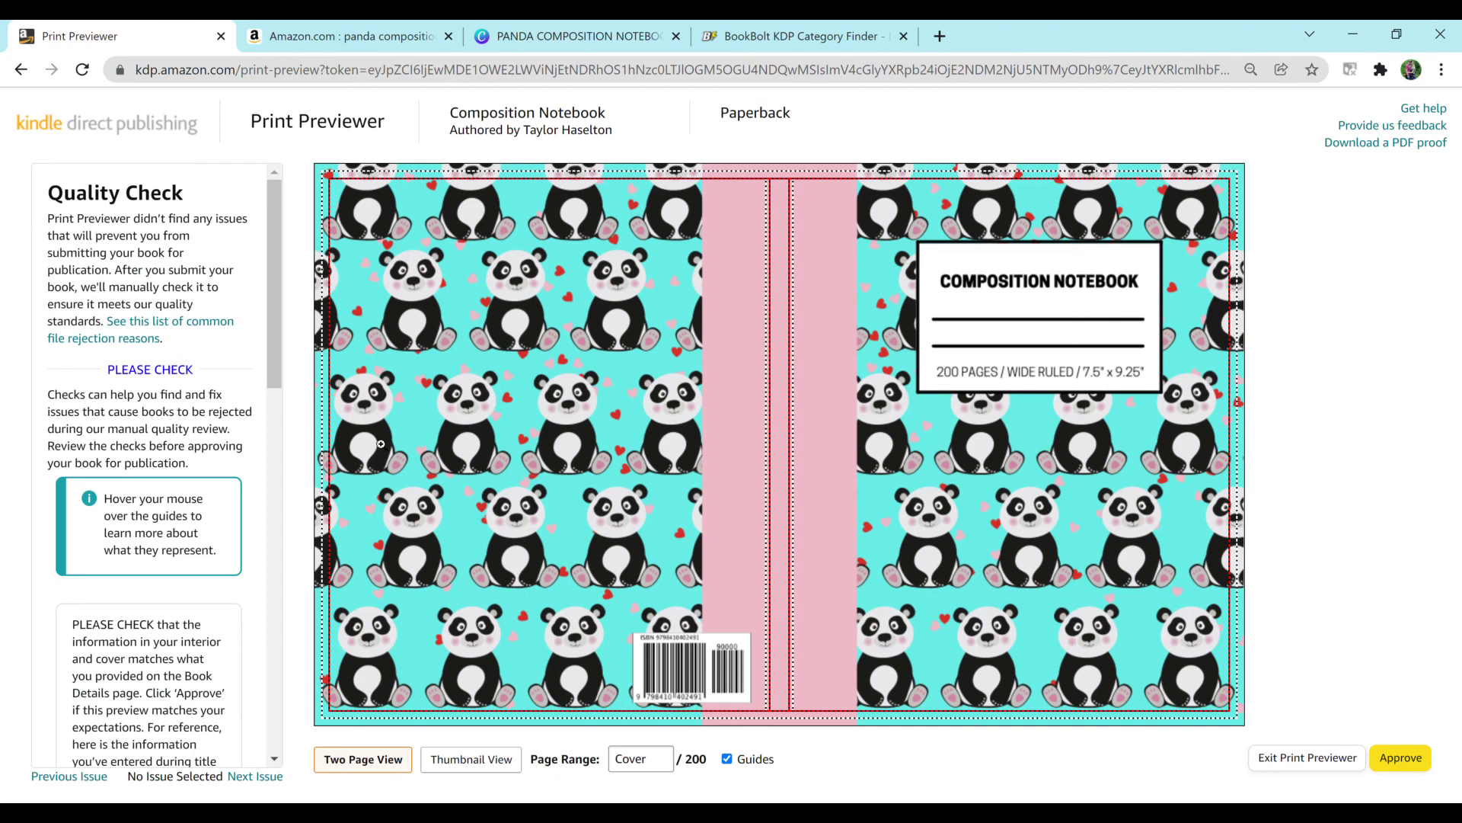
drag(272, 330, 219, 320)
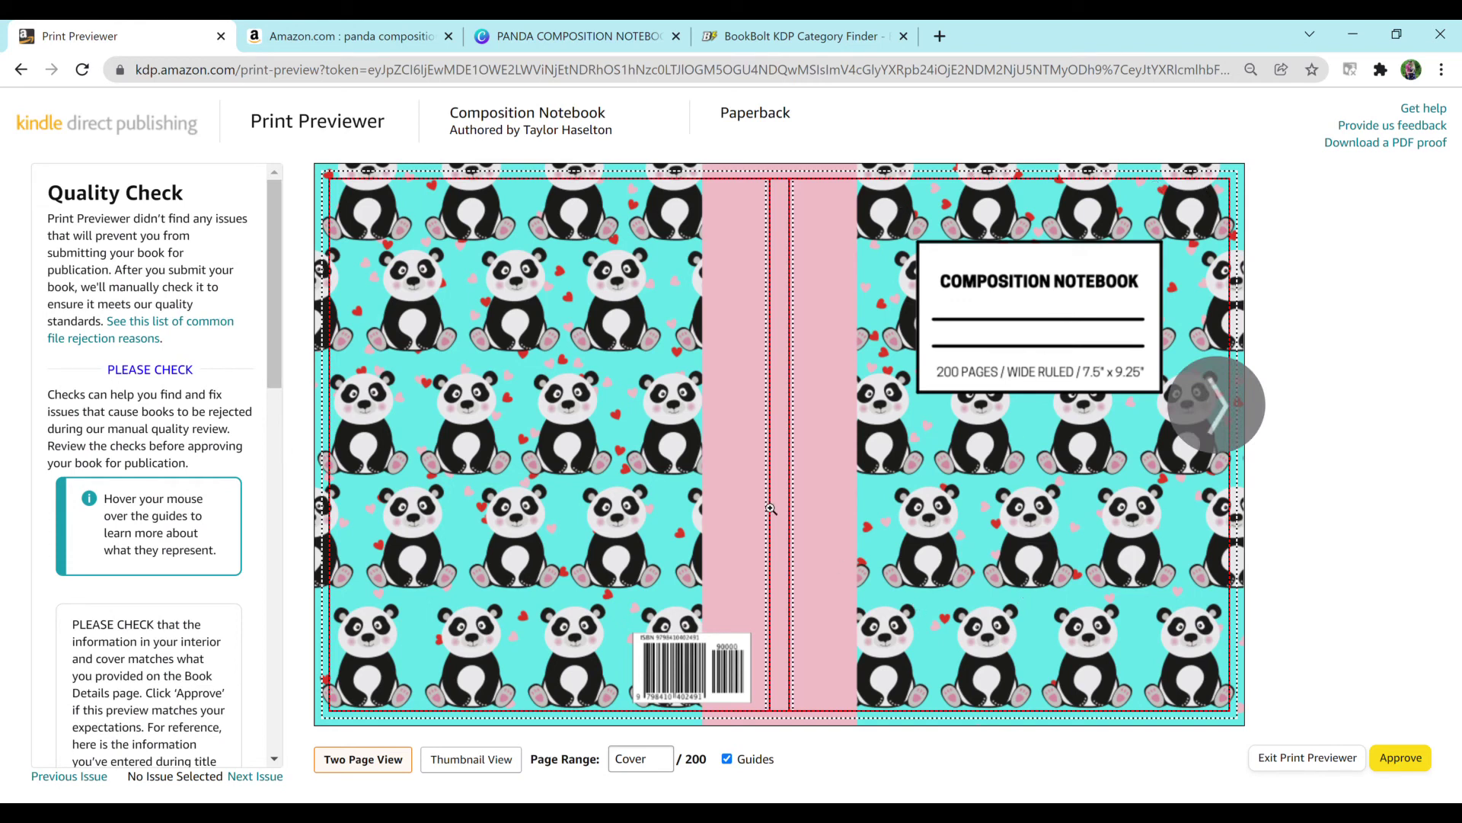
click(1215, 384)
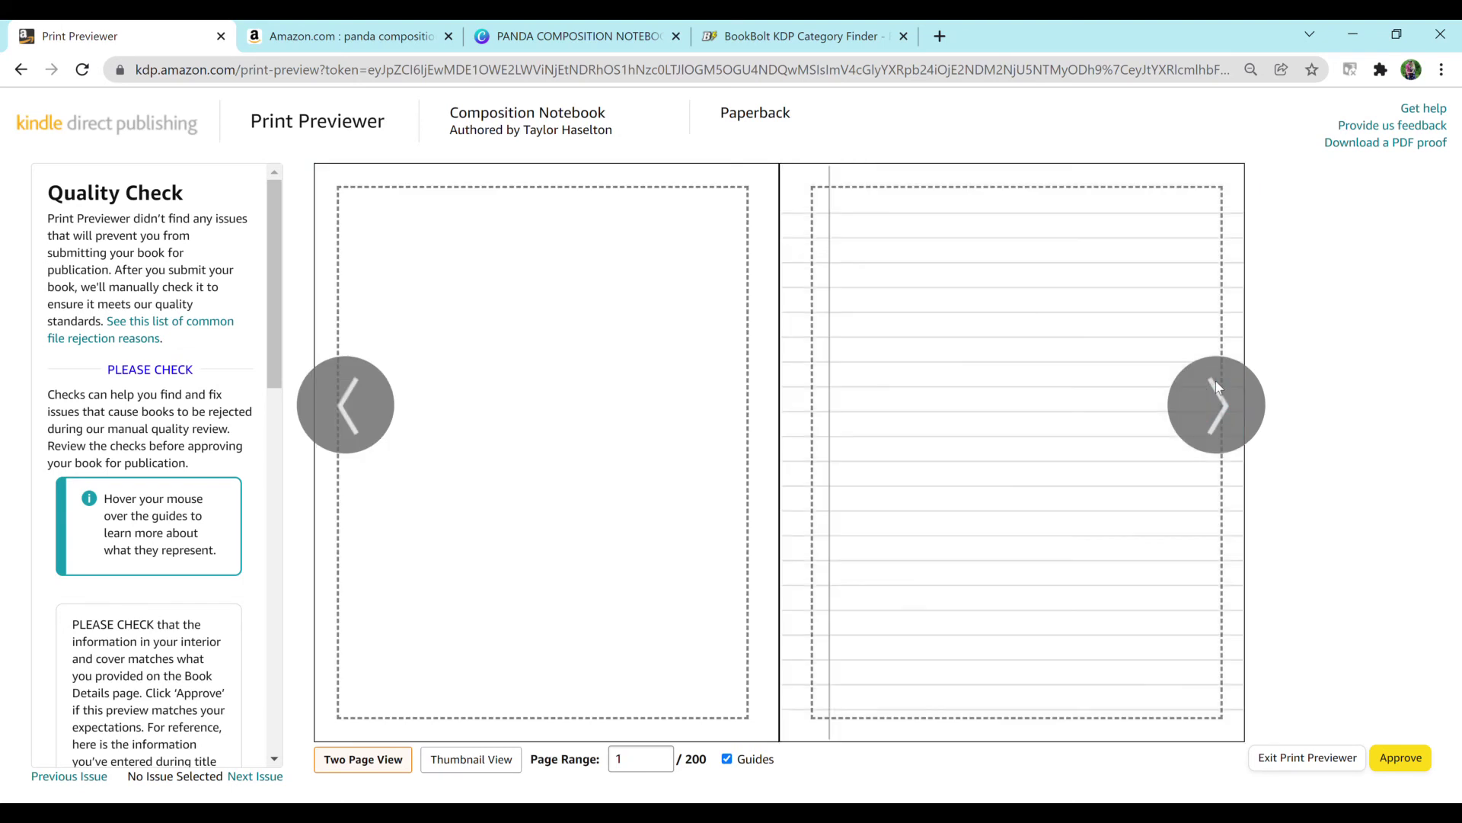
click(1216, 383)
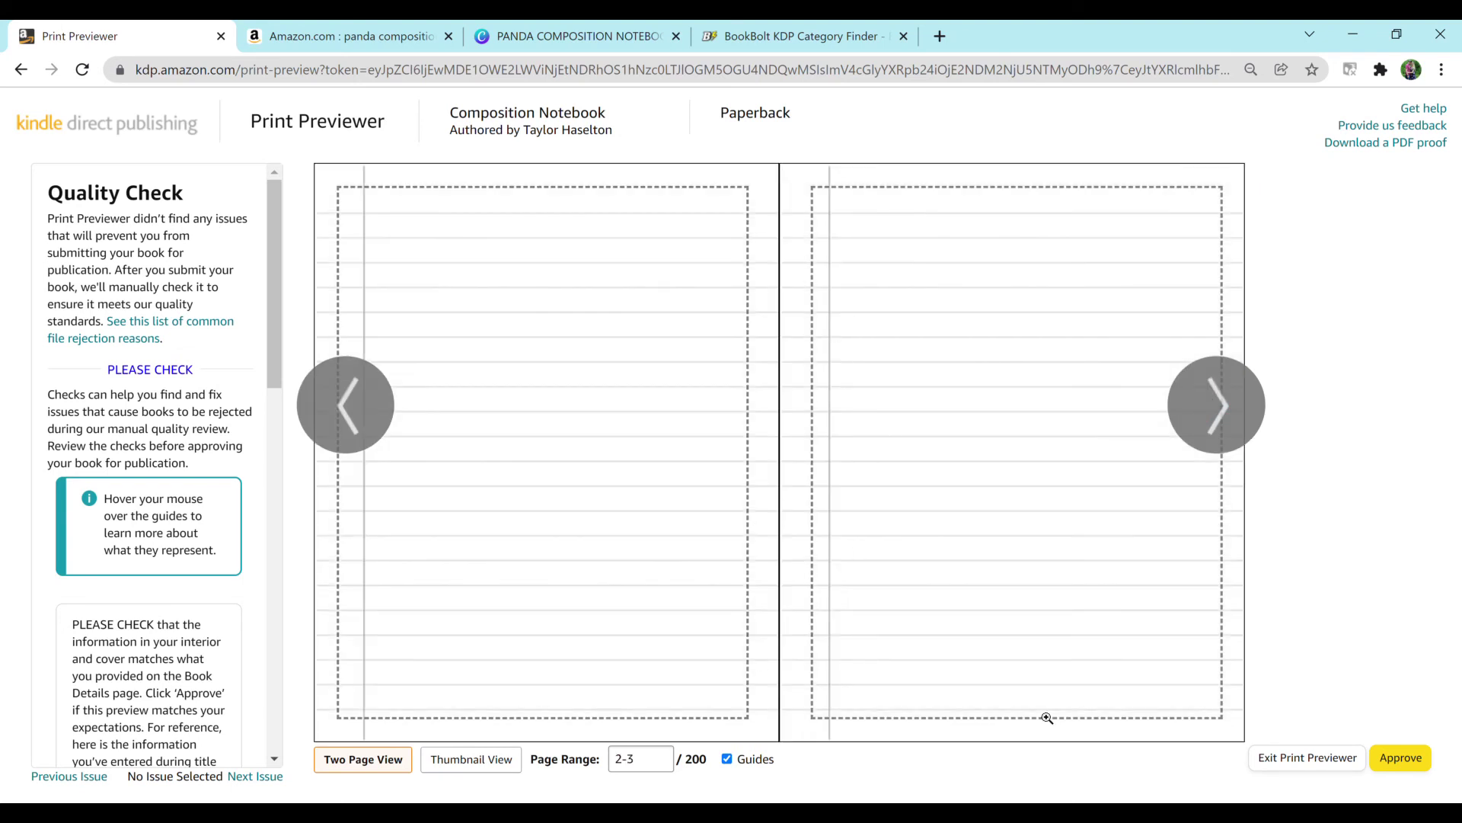
click(1400, 757)
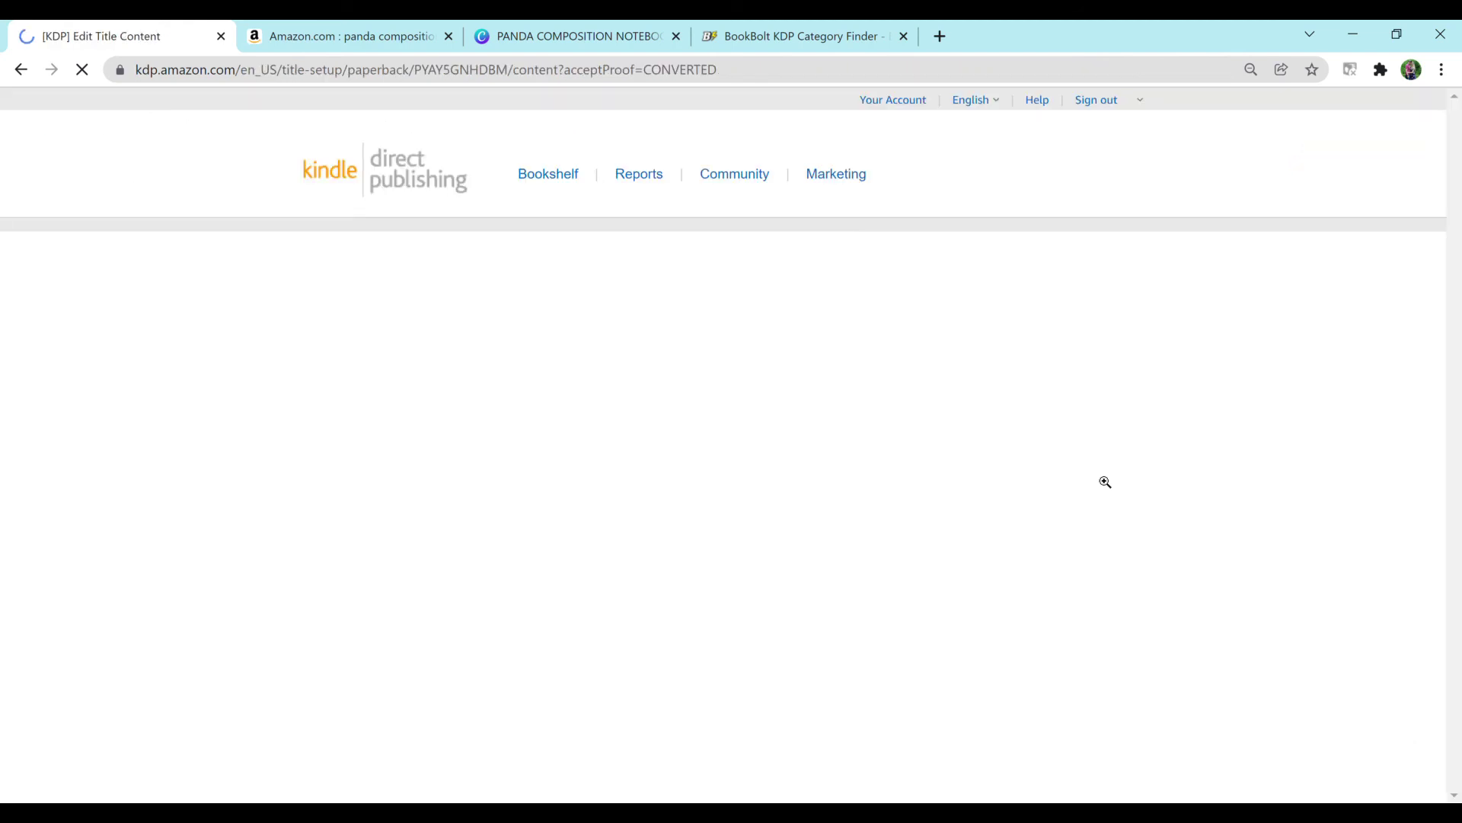
Step: Scroll down the approved Paperback Content page toward Save and Continue
scroll(1105, 482, down, 7)
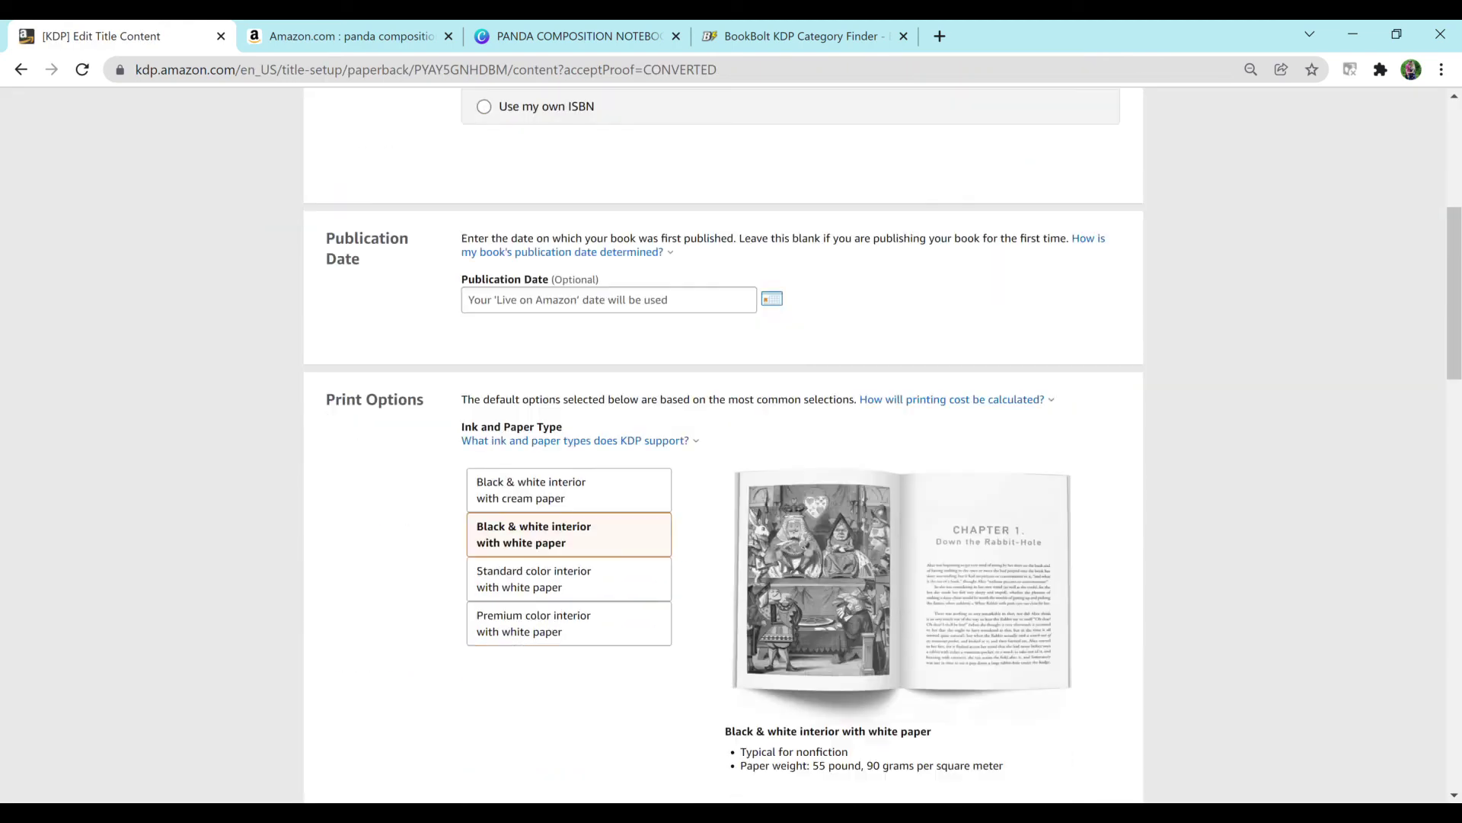
scroll(731, 441, down, 9)
scroll(731, 442, down, 15)
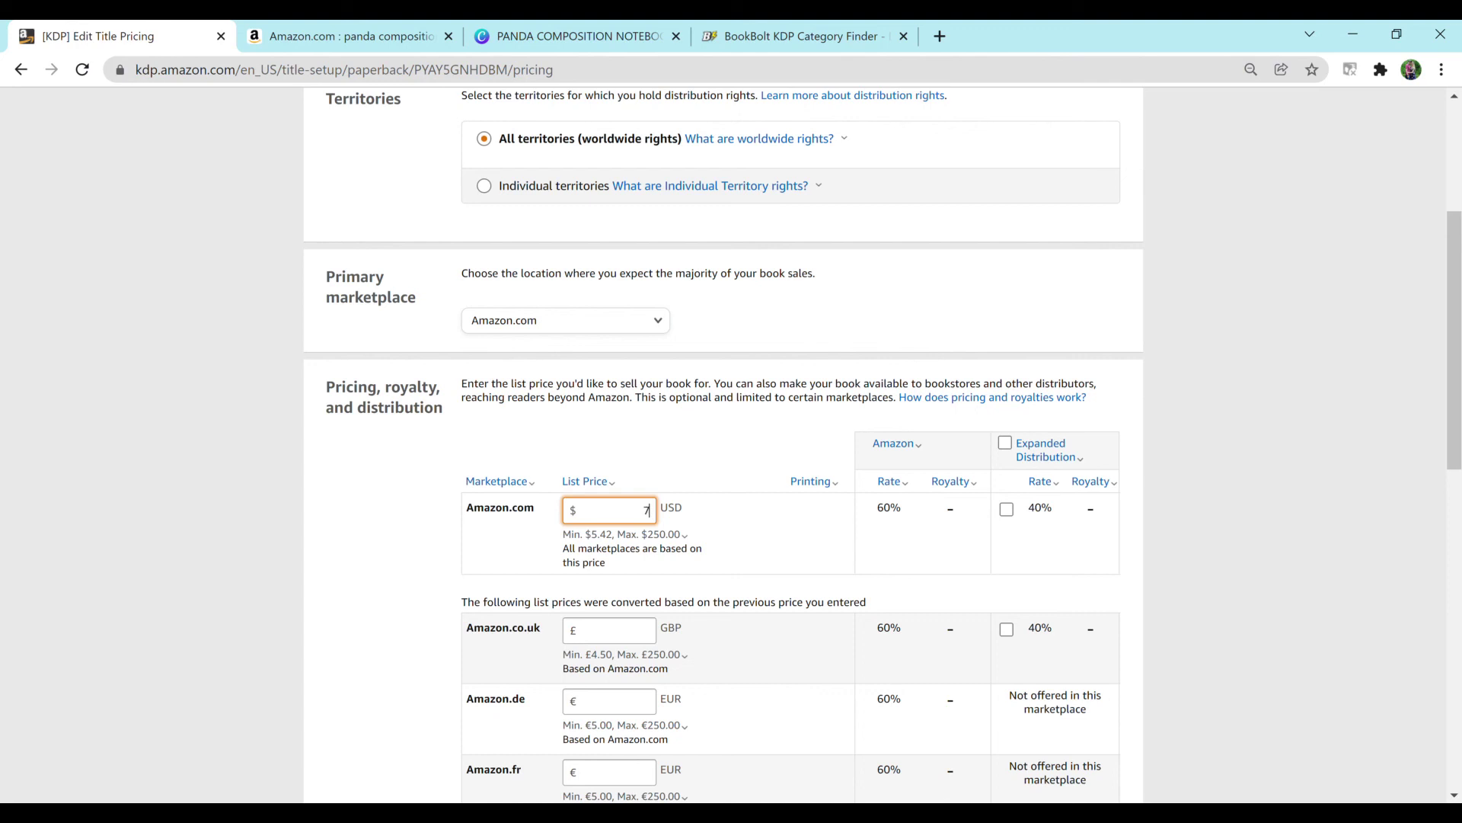
Step: Set the Amazon.com list price to $7.49 and read the royalty and Expanded Distribution explanations
text(.49)
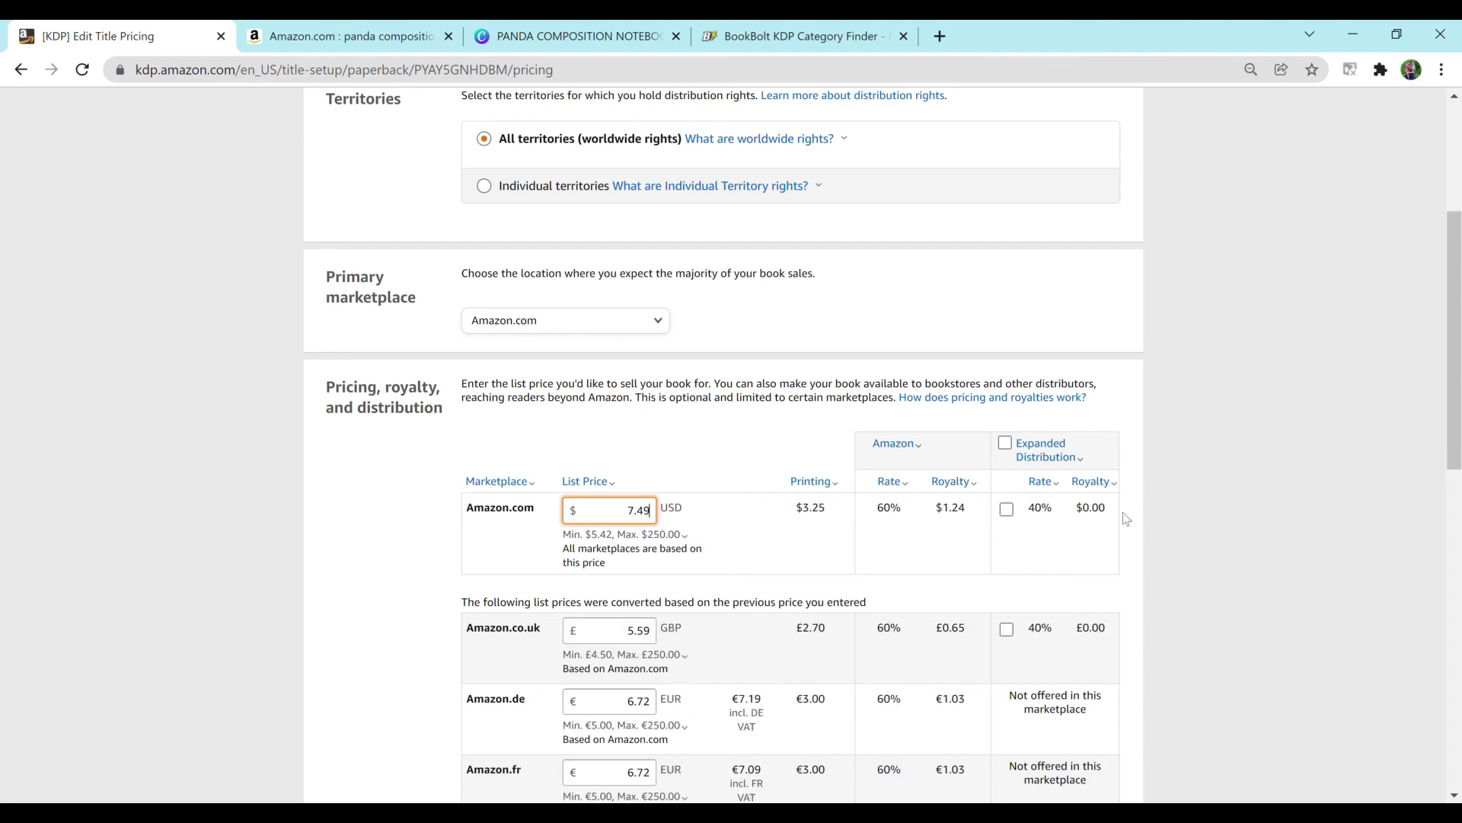
click(1040, 481)
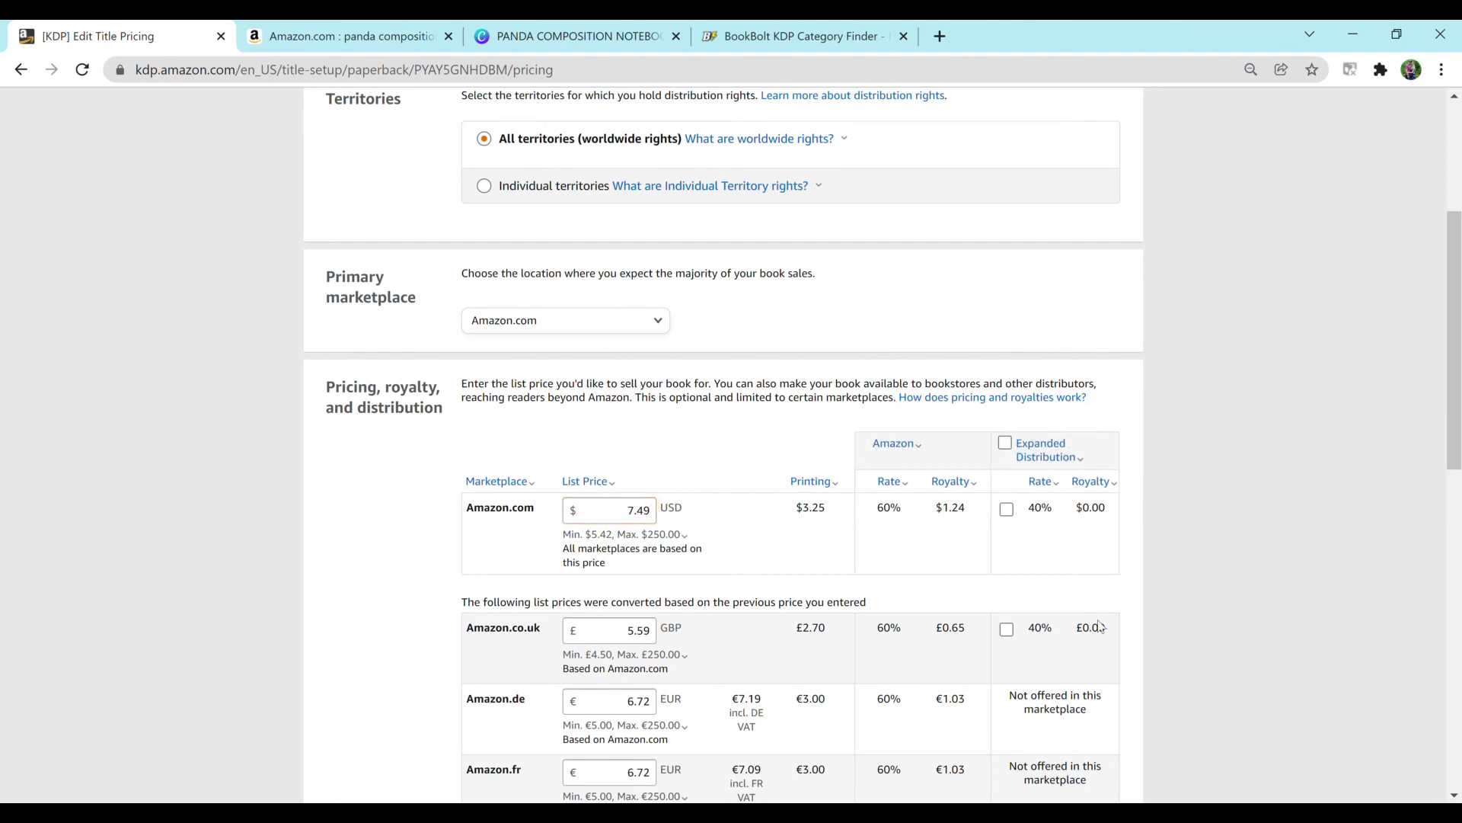
click(1096, 483)
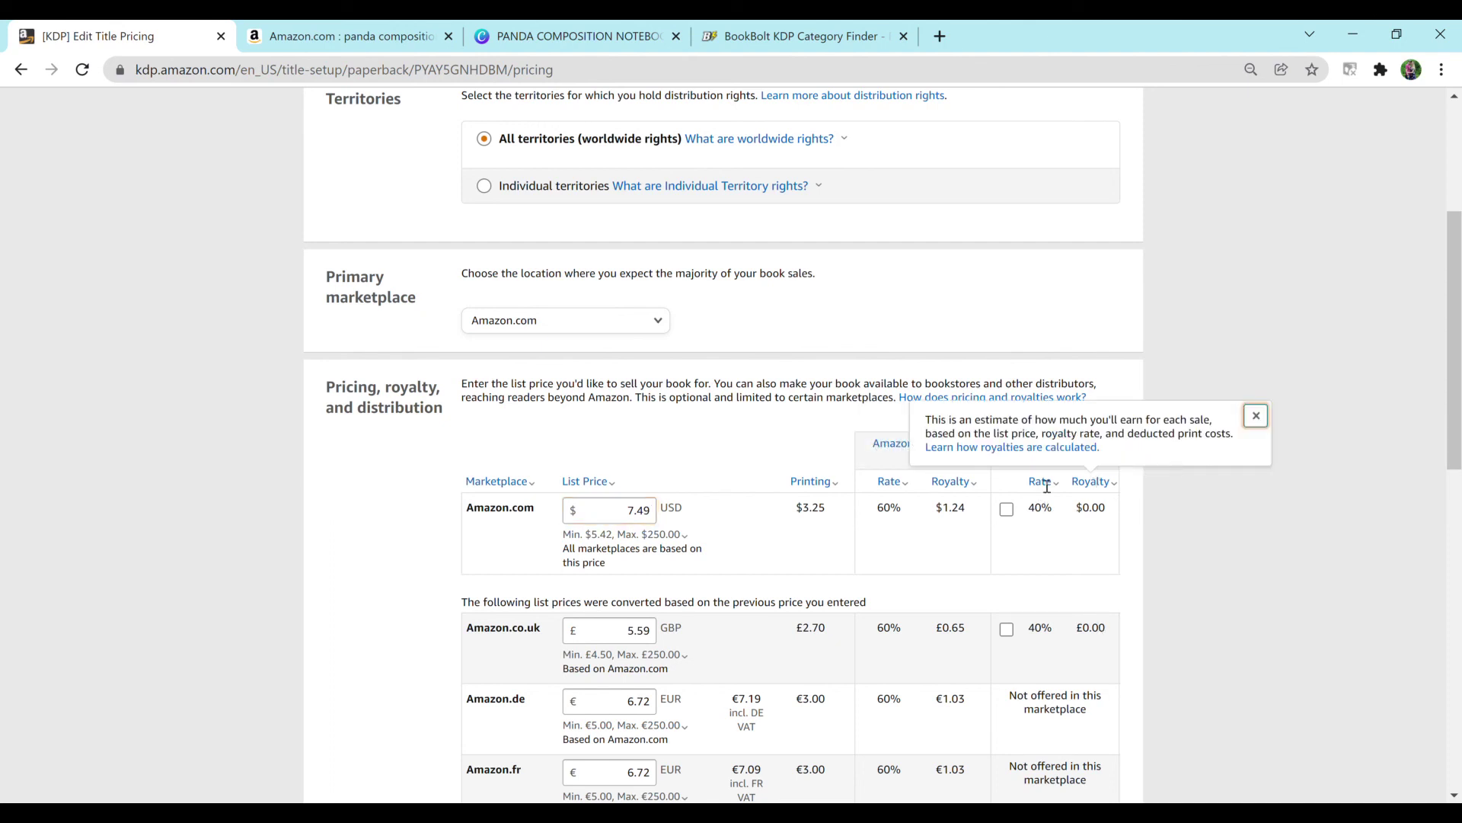
click(928, 497)
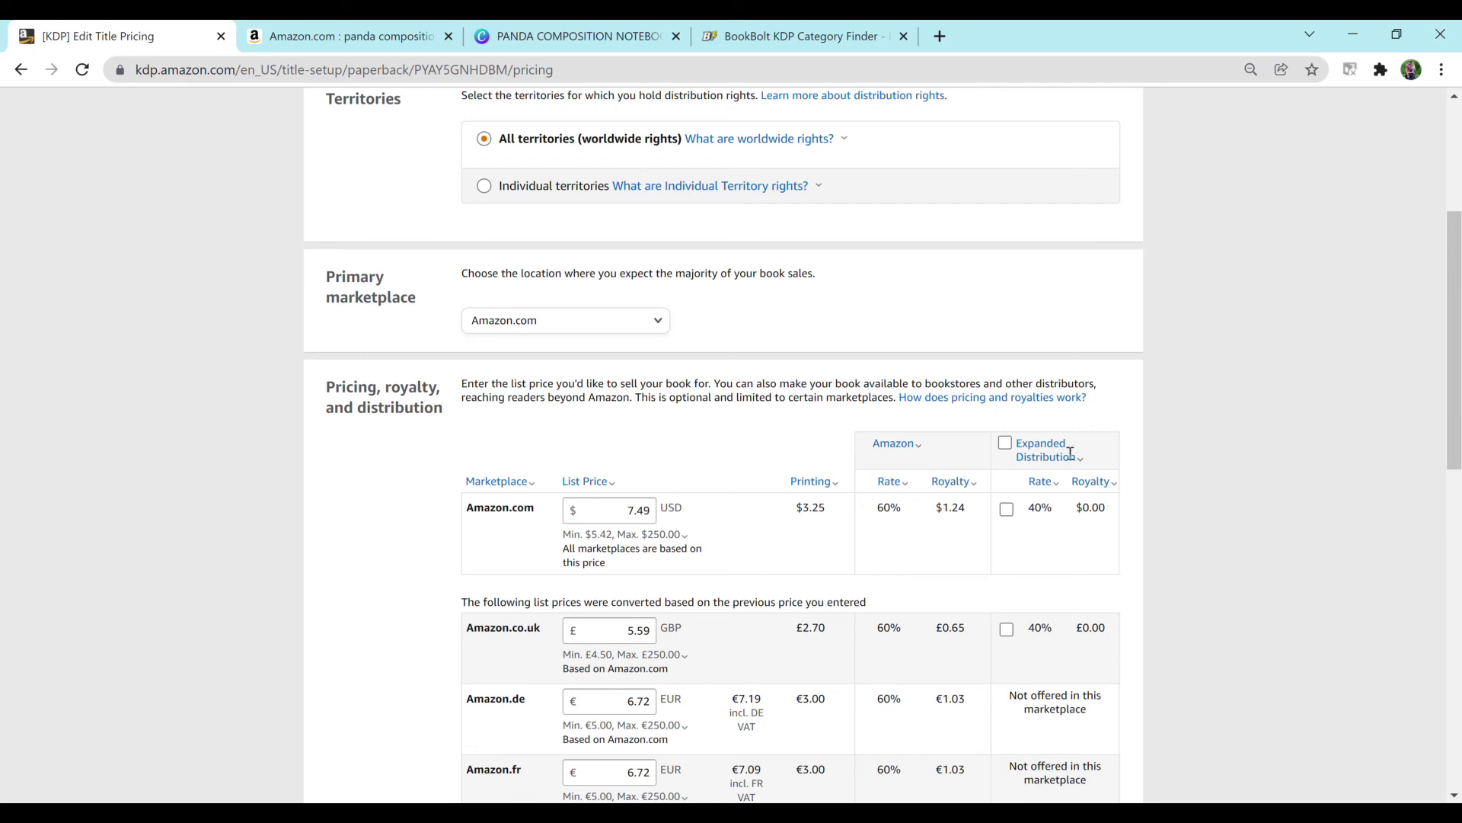
click(1061, 449)
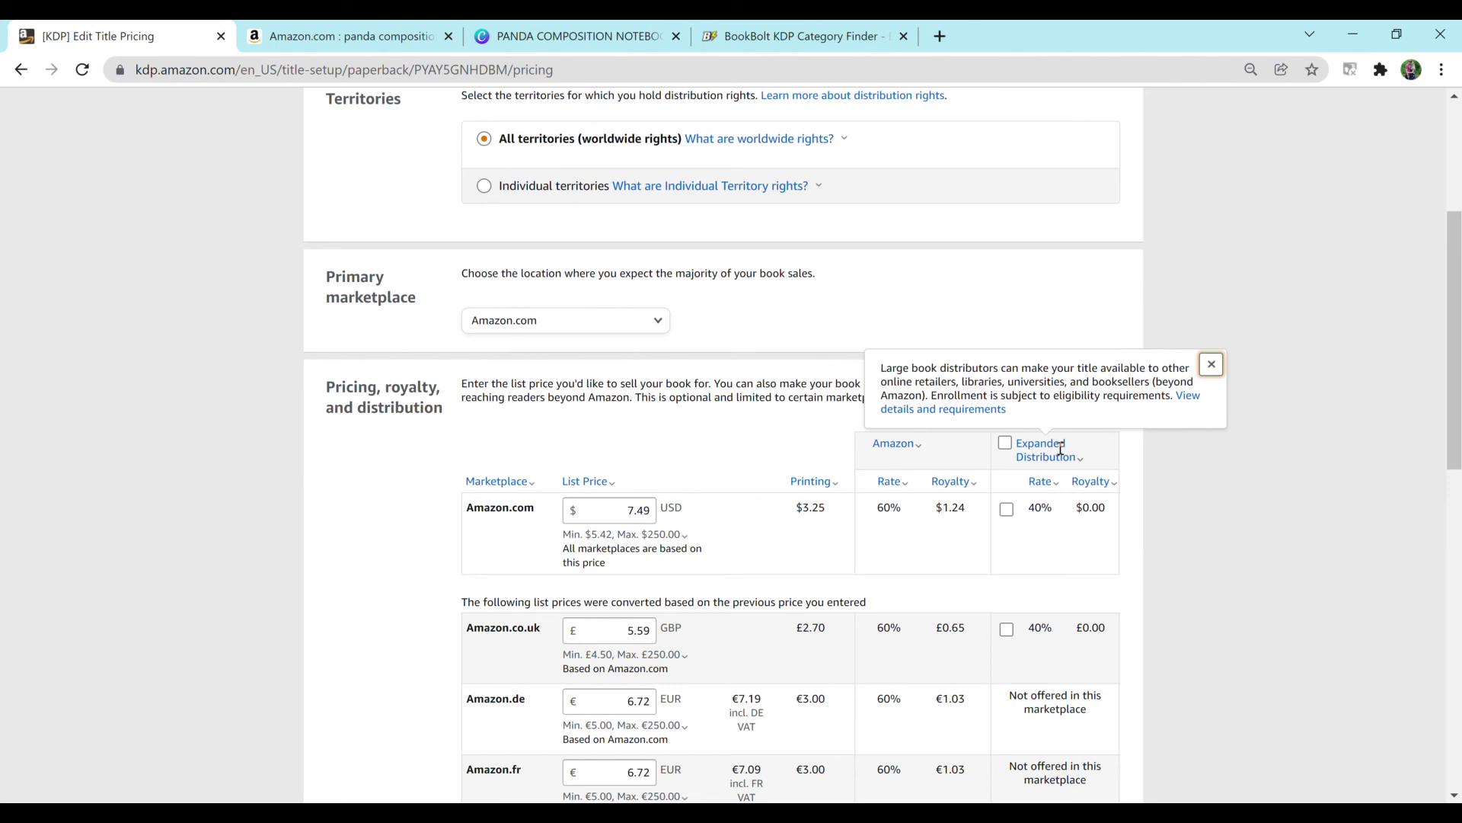
scroll(1061, 449, down, 3)
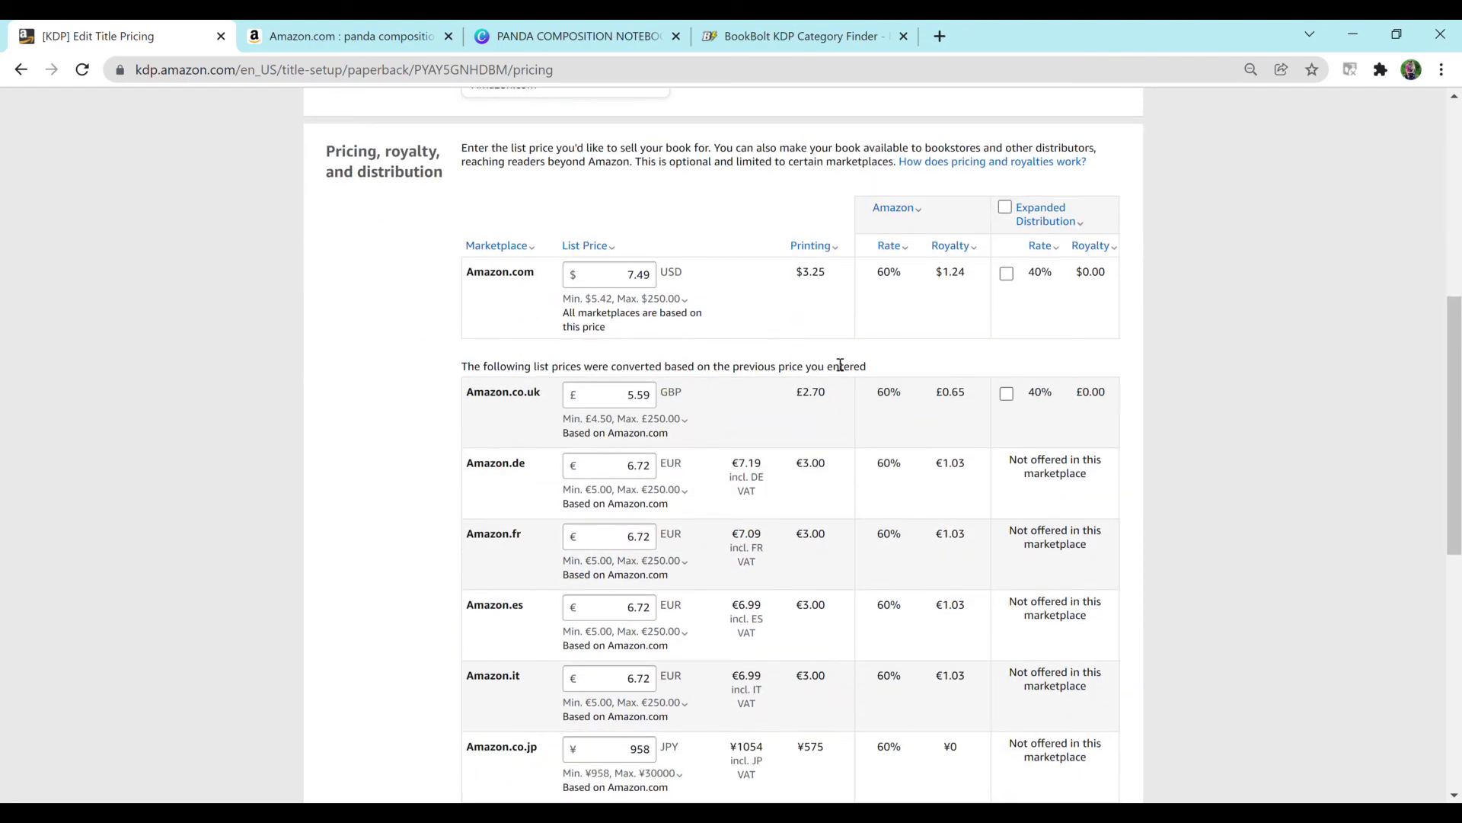
Step: Change the Amazon.co.uk price to £5.99 and the Amazon.co.jp price to ¥1200
scroll(934, 540, down, 3)
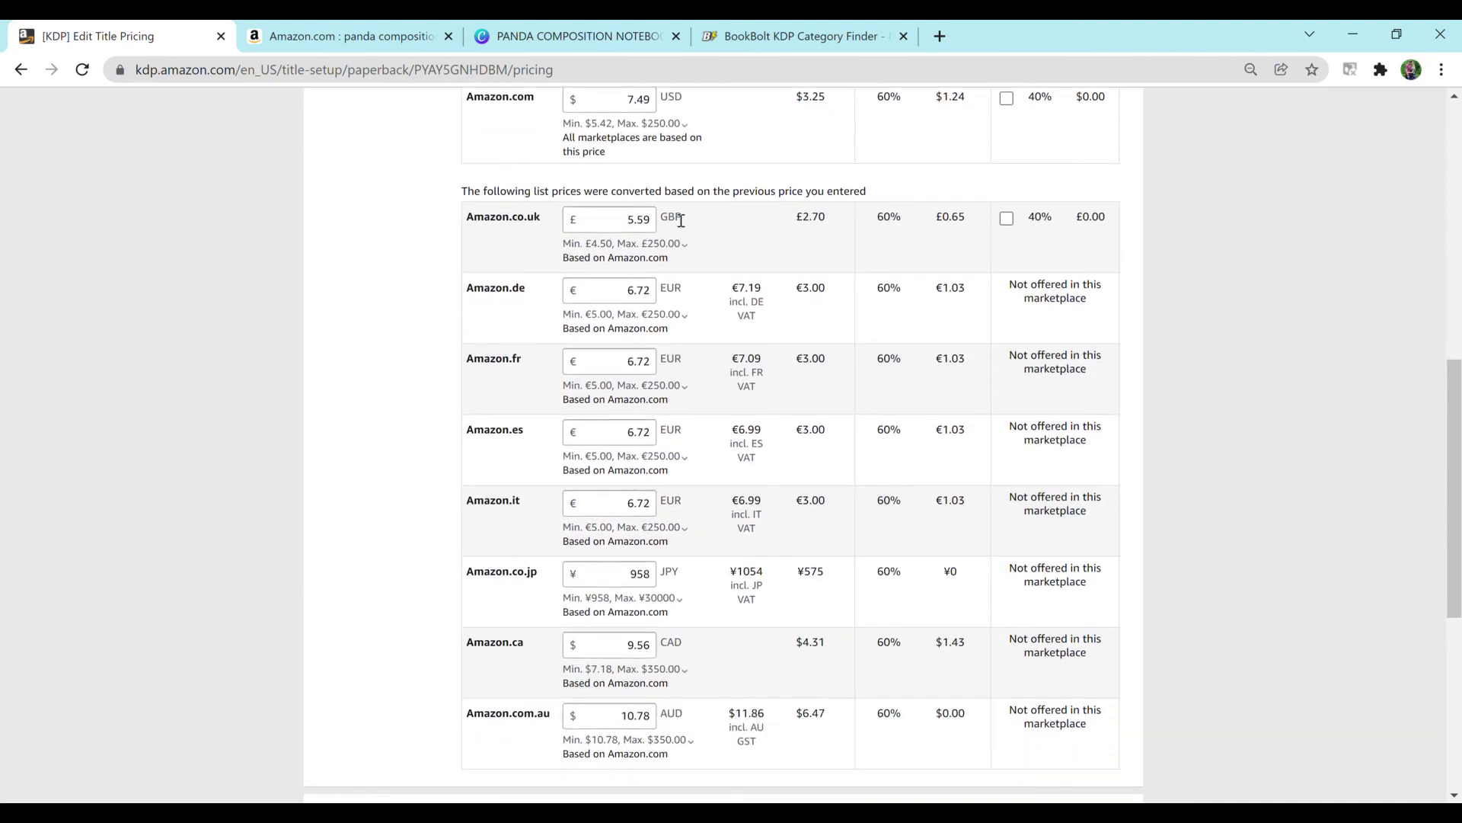
click(642, 220)
key(BackSpace)
text(9)
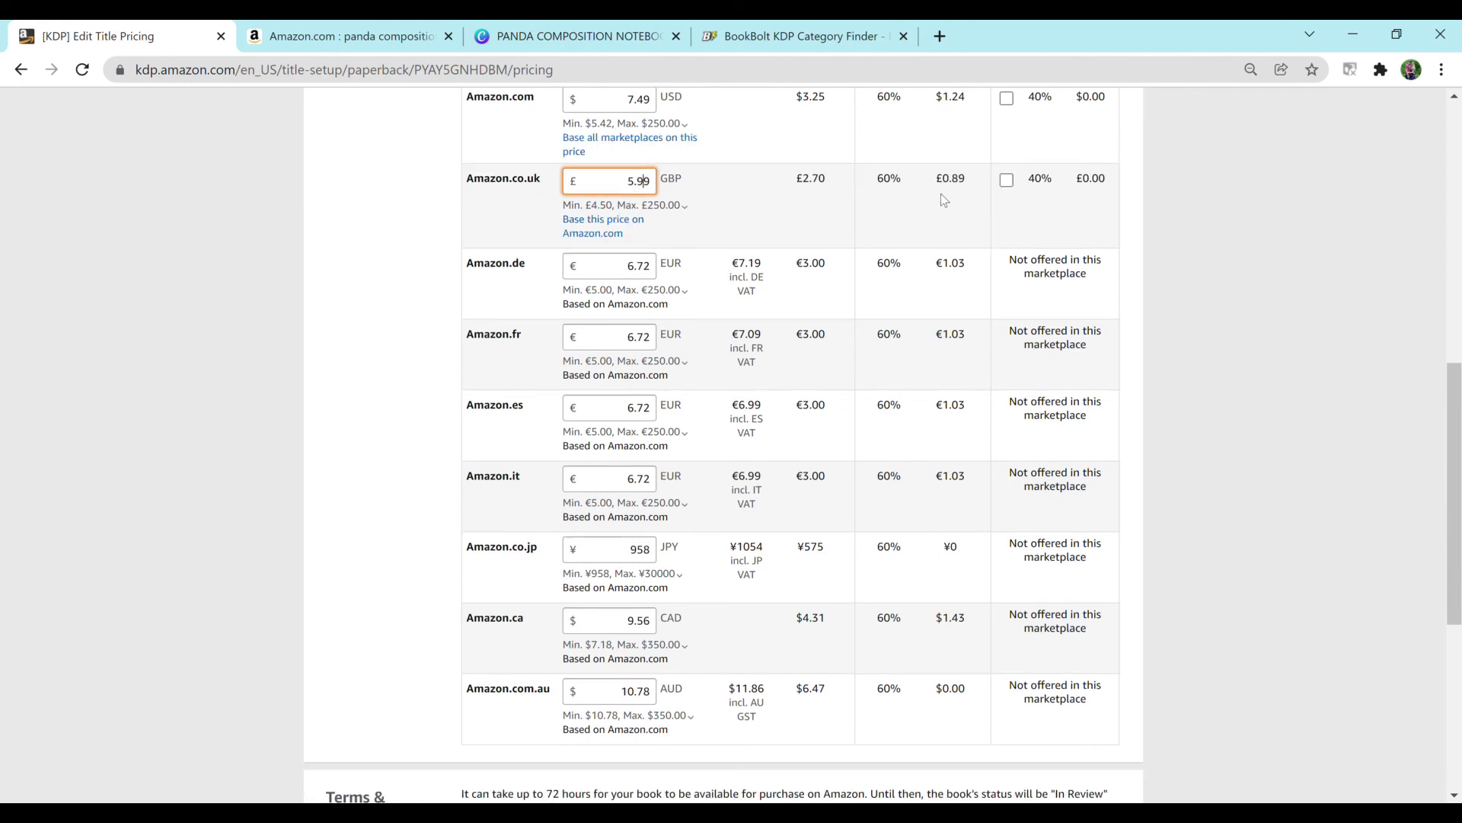
click(655, 549)
key(BackSpace)
key(BackSpace)
key(BackSpace)
text(1200)
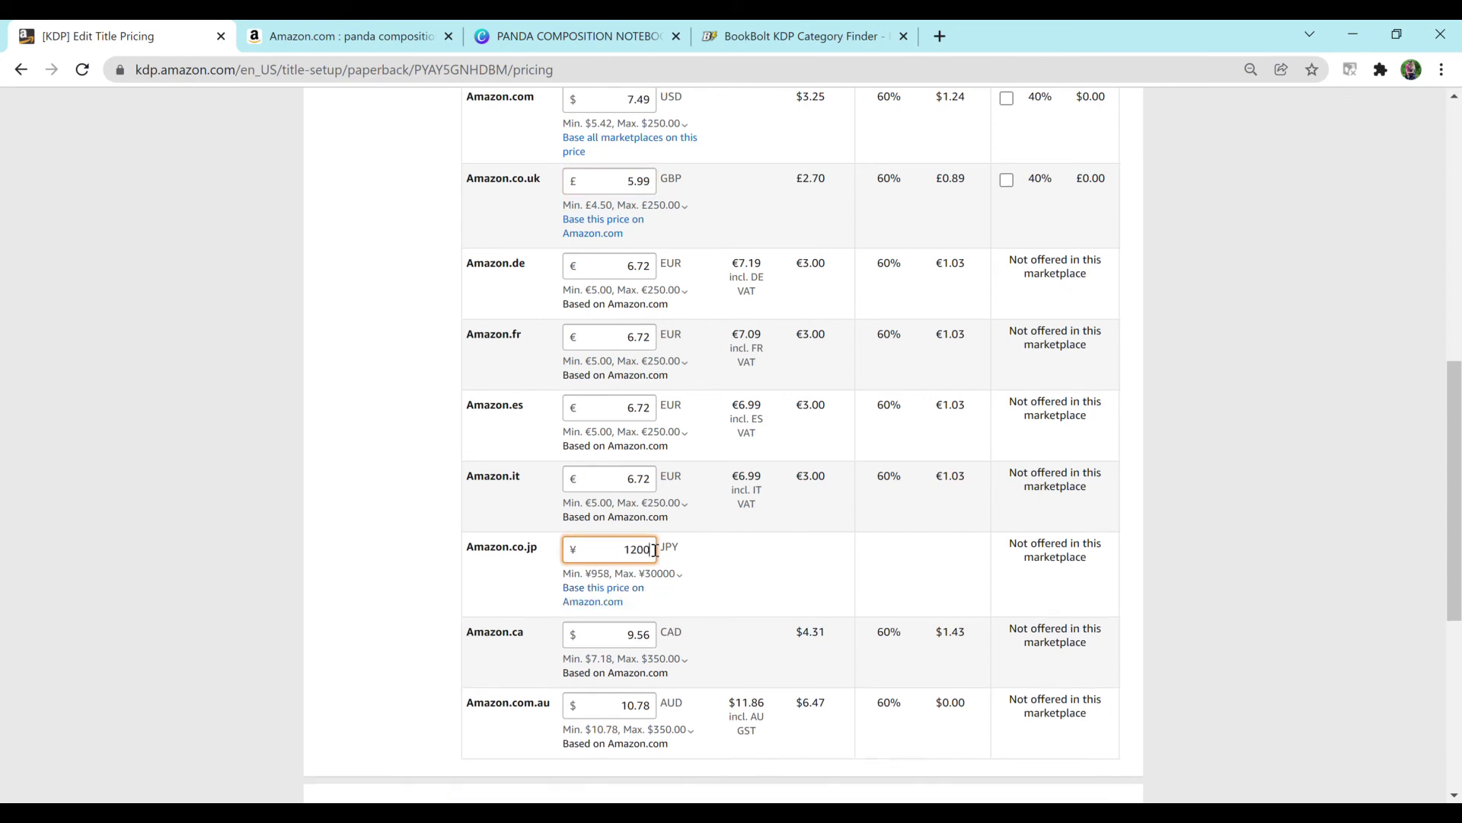
Step: Set the Amazon.com.au list price to 11.99 AUD
scroll(653, 549, down, 1)
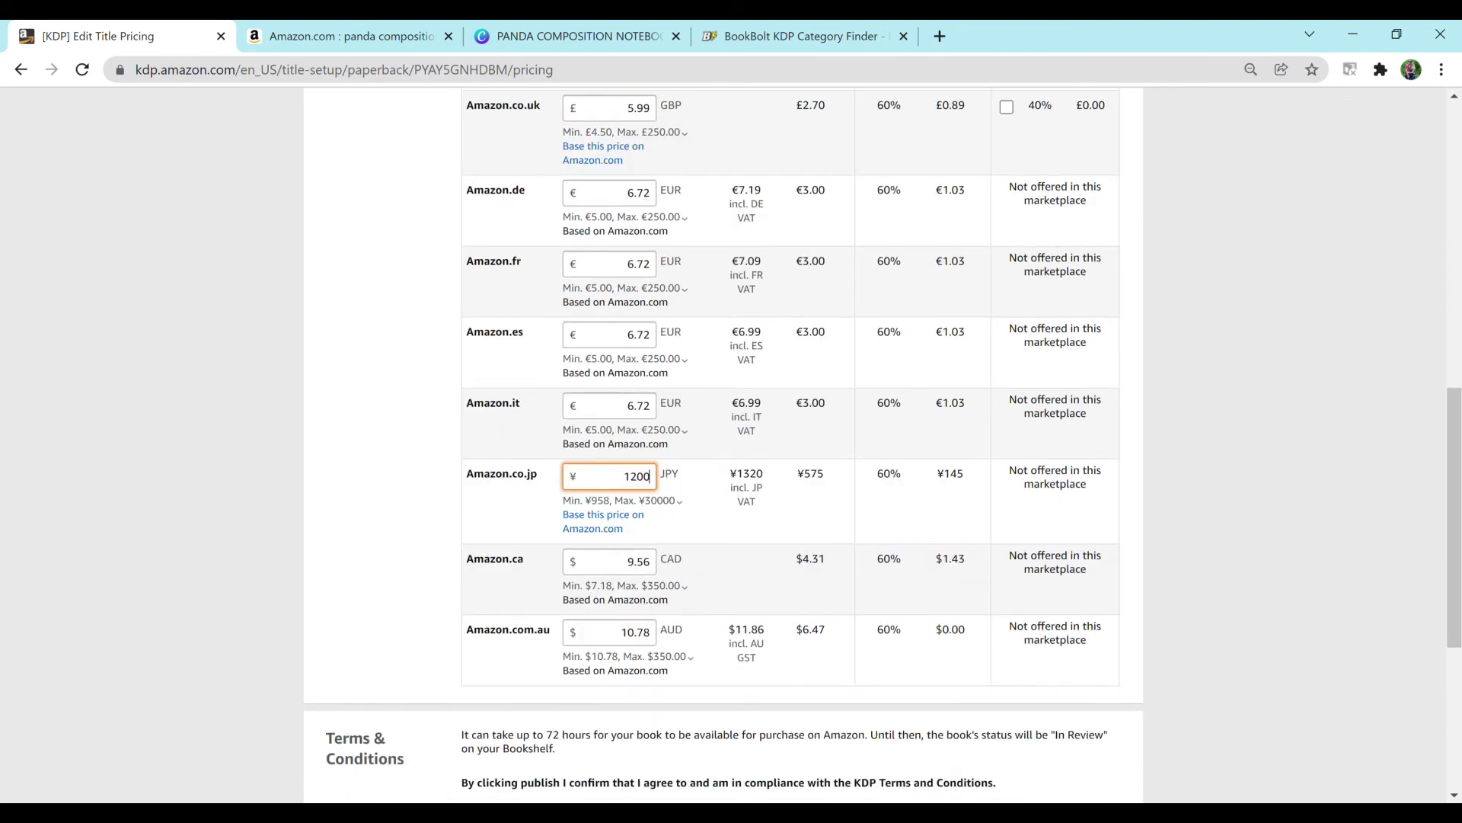
click(661, 656)
click(652, 636)
key(BackSpace)
key(BackSpace)
key(BackSpace)
key(BackSpace)
text(1.99)
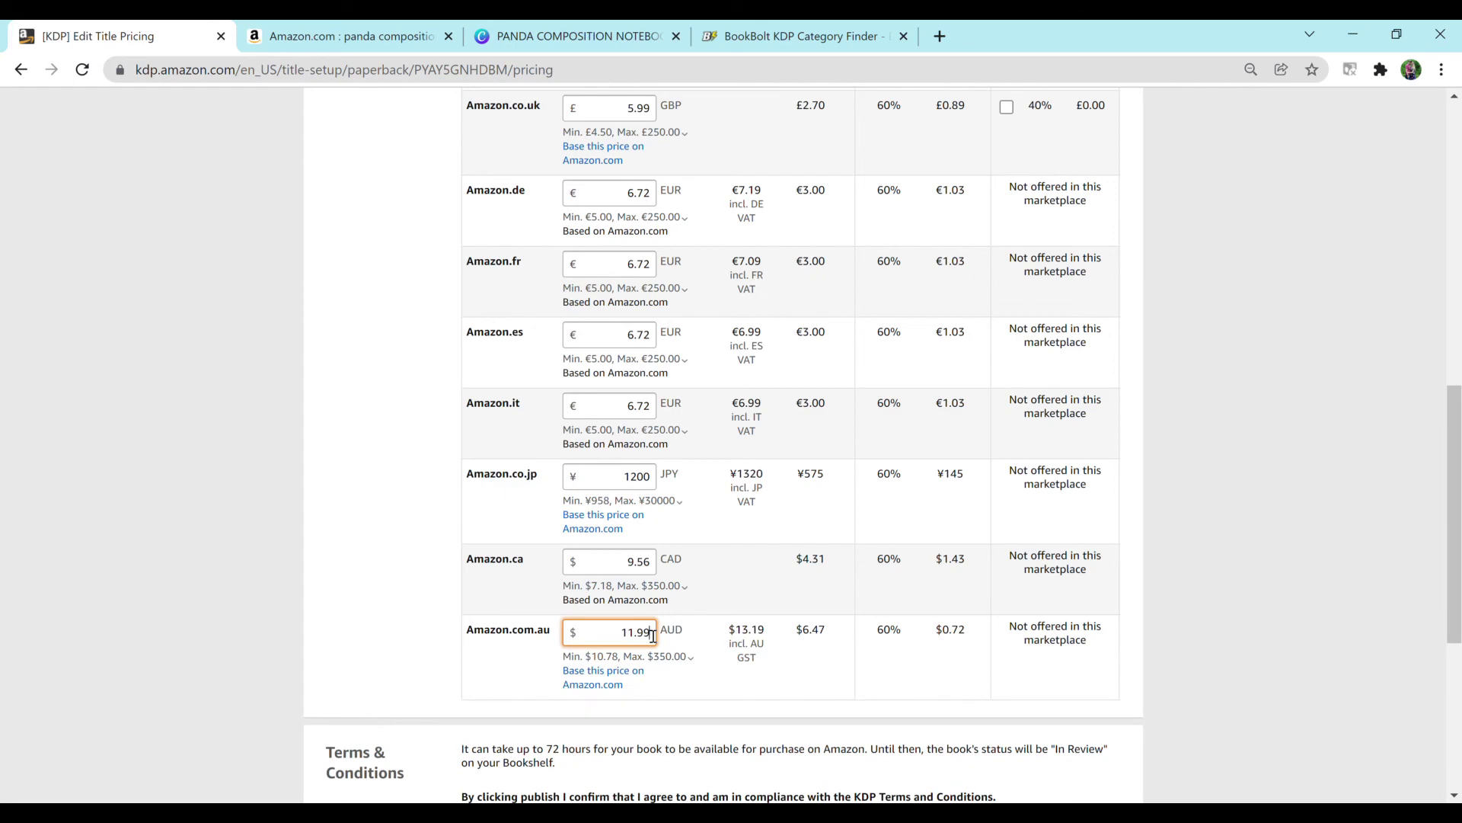
scroll(653, 636, up, 5)
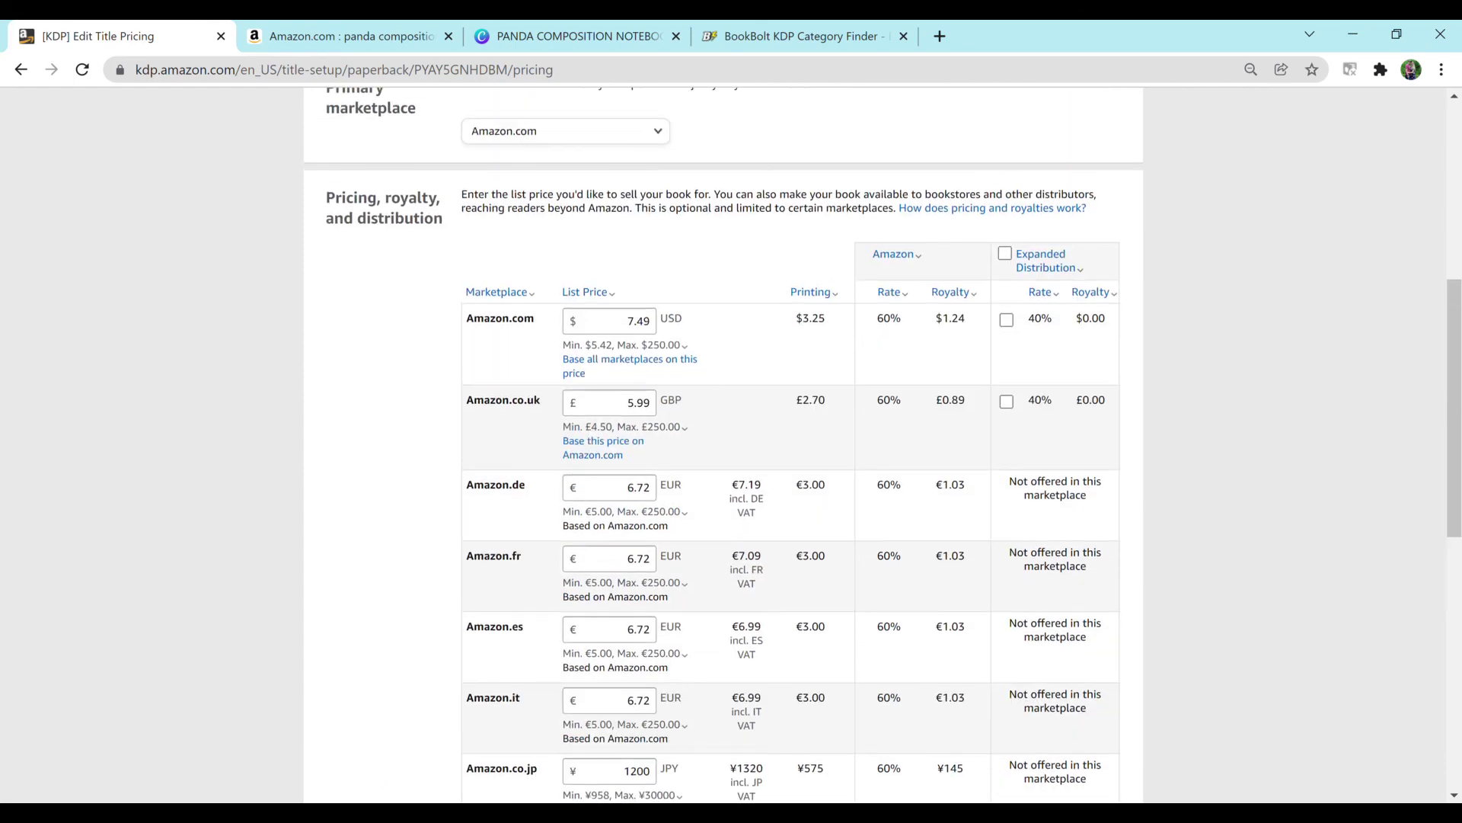
scroll(732, 444, down, 1)
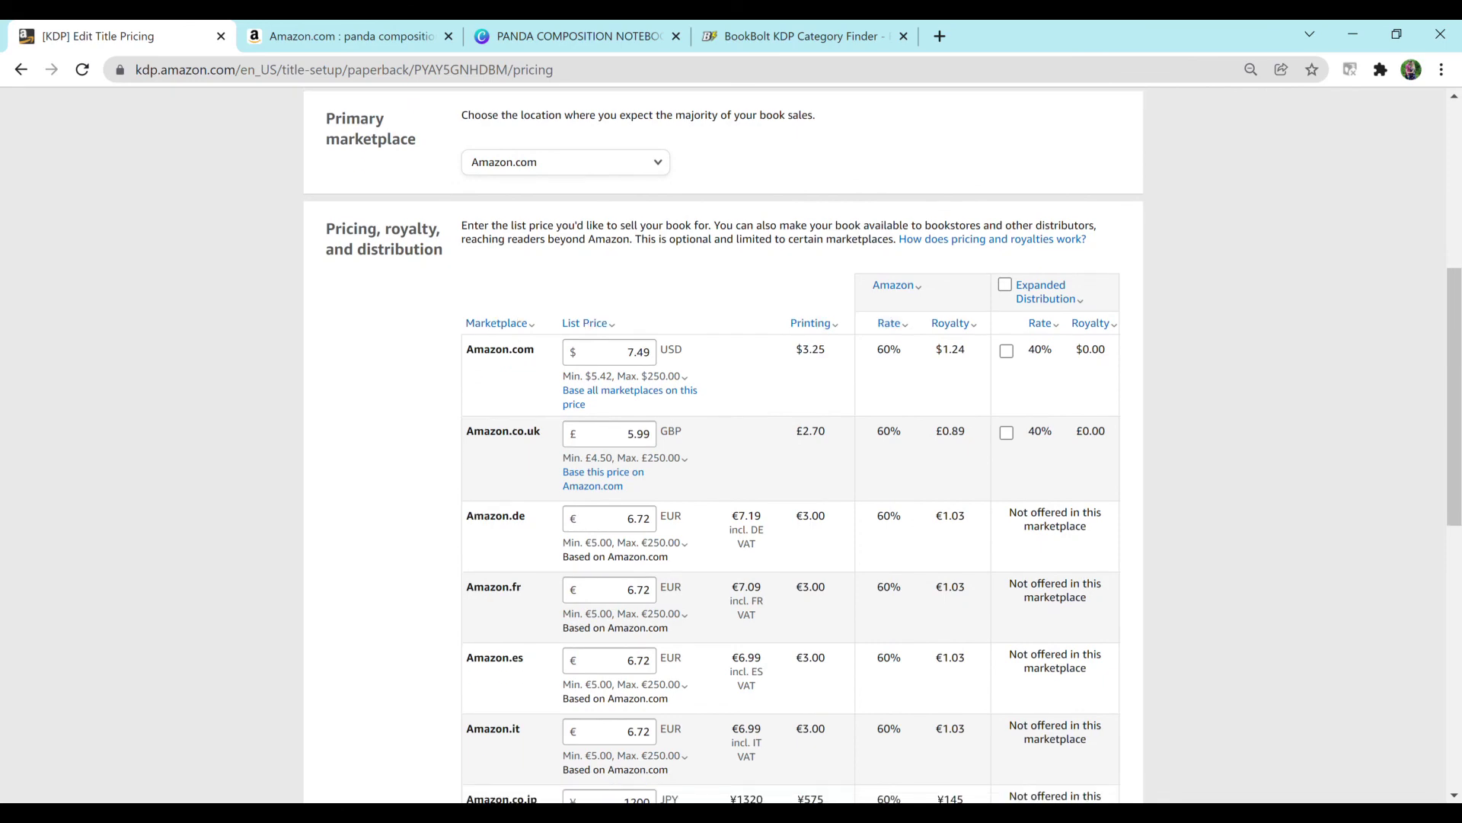
scroll(732, 444, down, 3)
scroll(731, 444, down, 4)
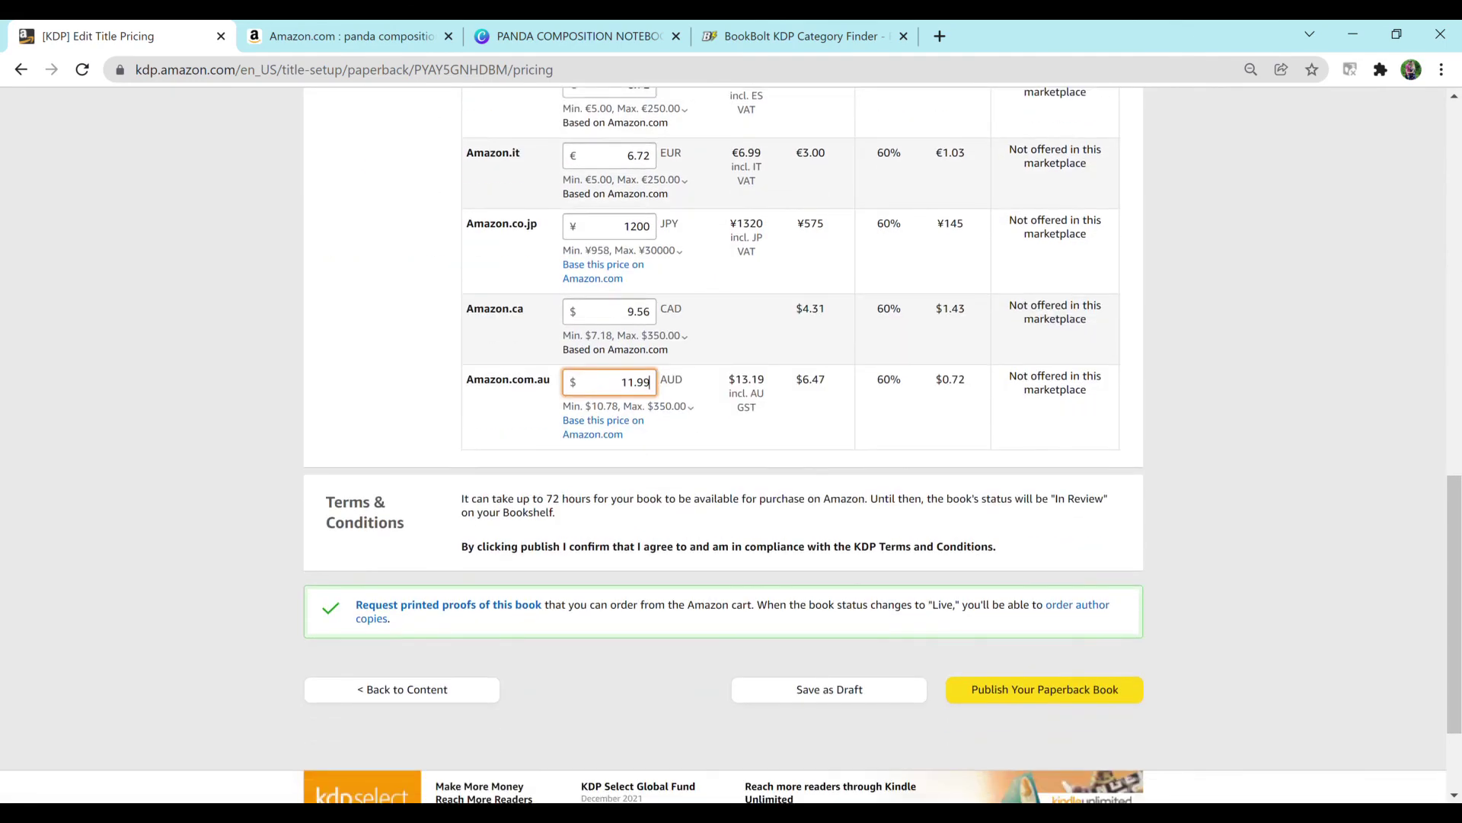
Step: Submit the paperback for review with the $7.49, £5.99, ¥1200 and 11.99 AUD prices
key(Return)
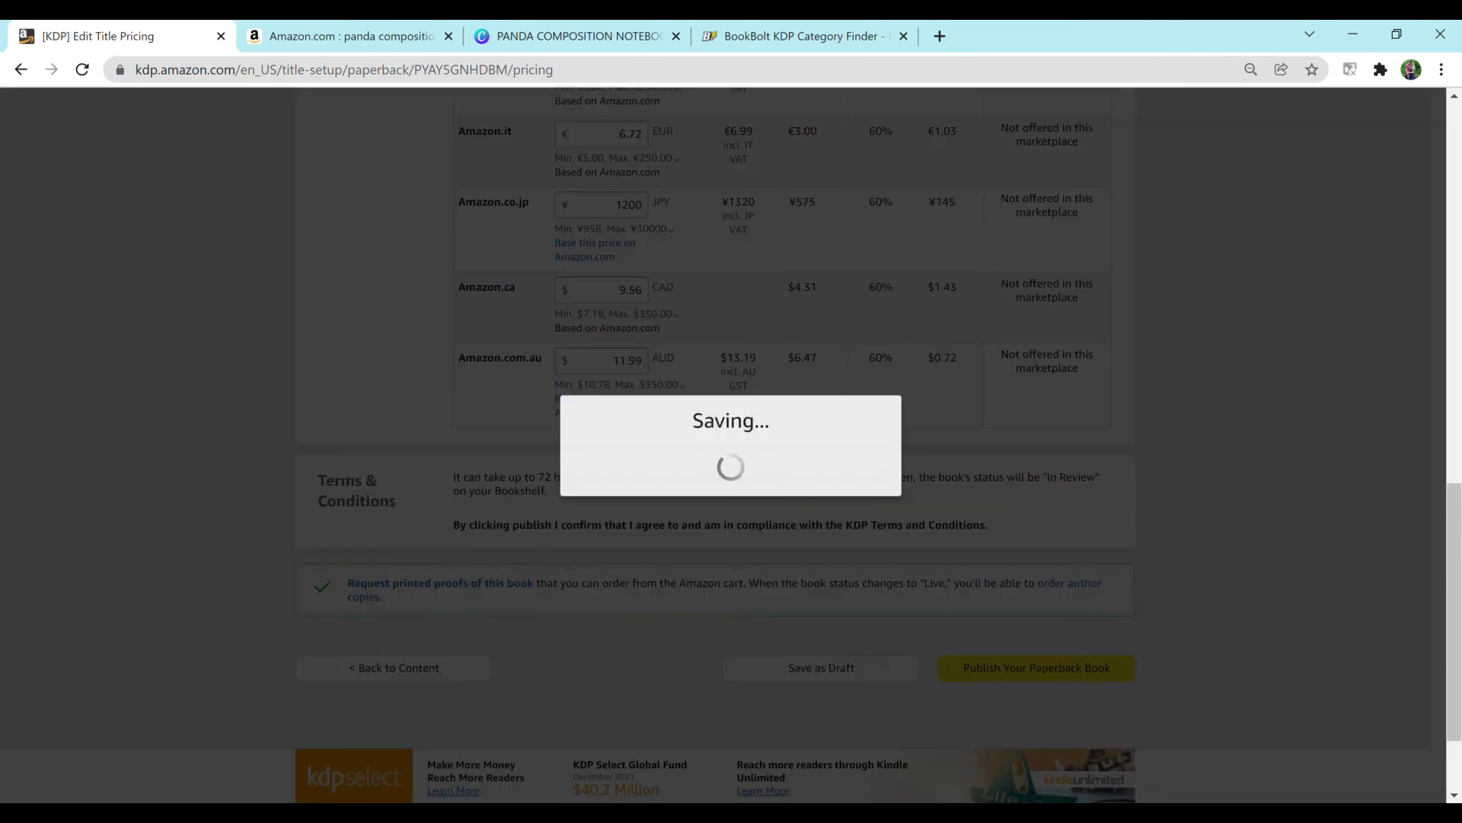